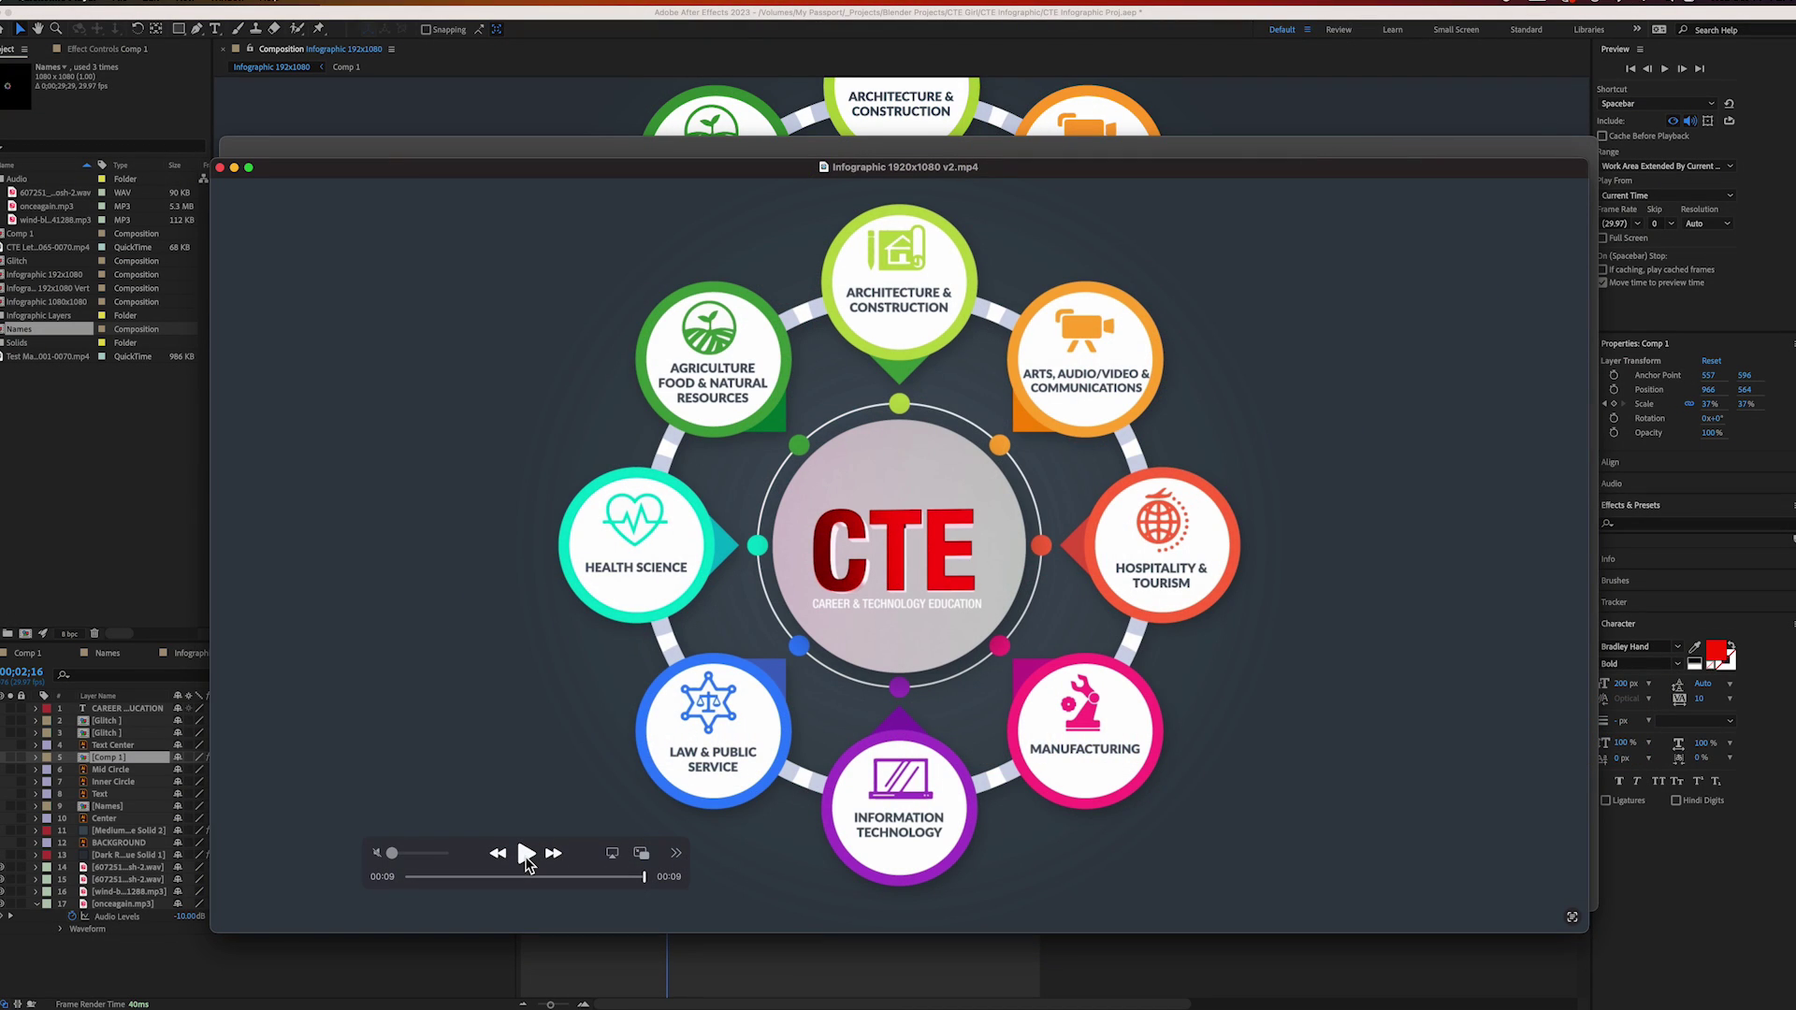
Play the 9-second infographic video through, then stop and rewind it to 00:00.
click(527, 856)
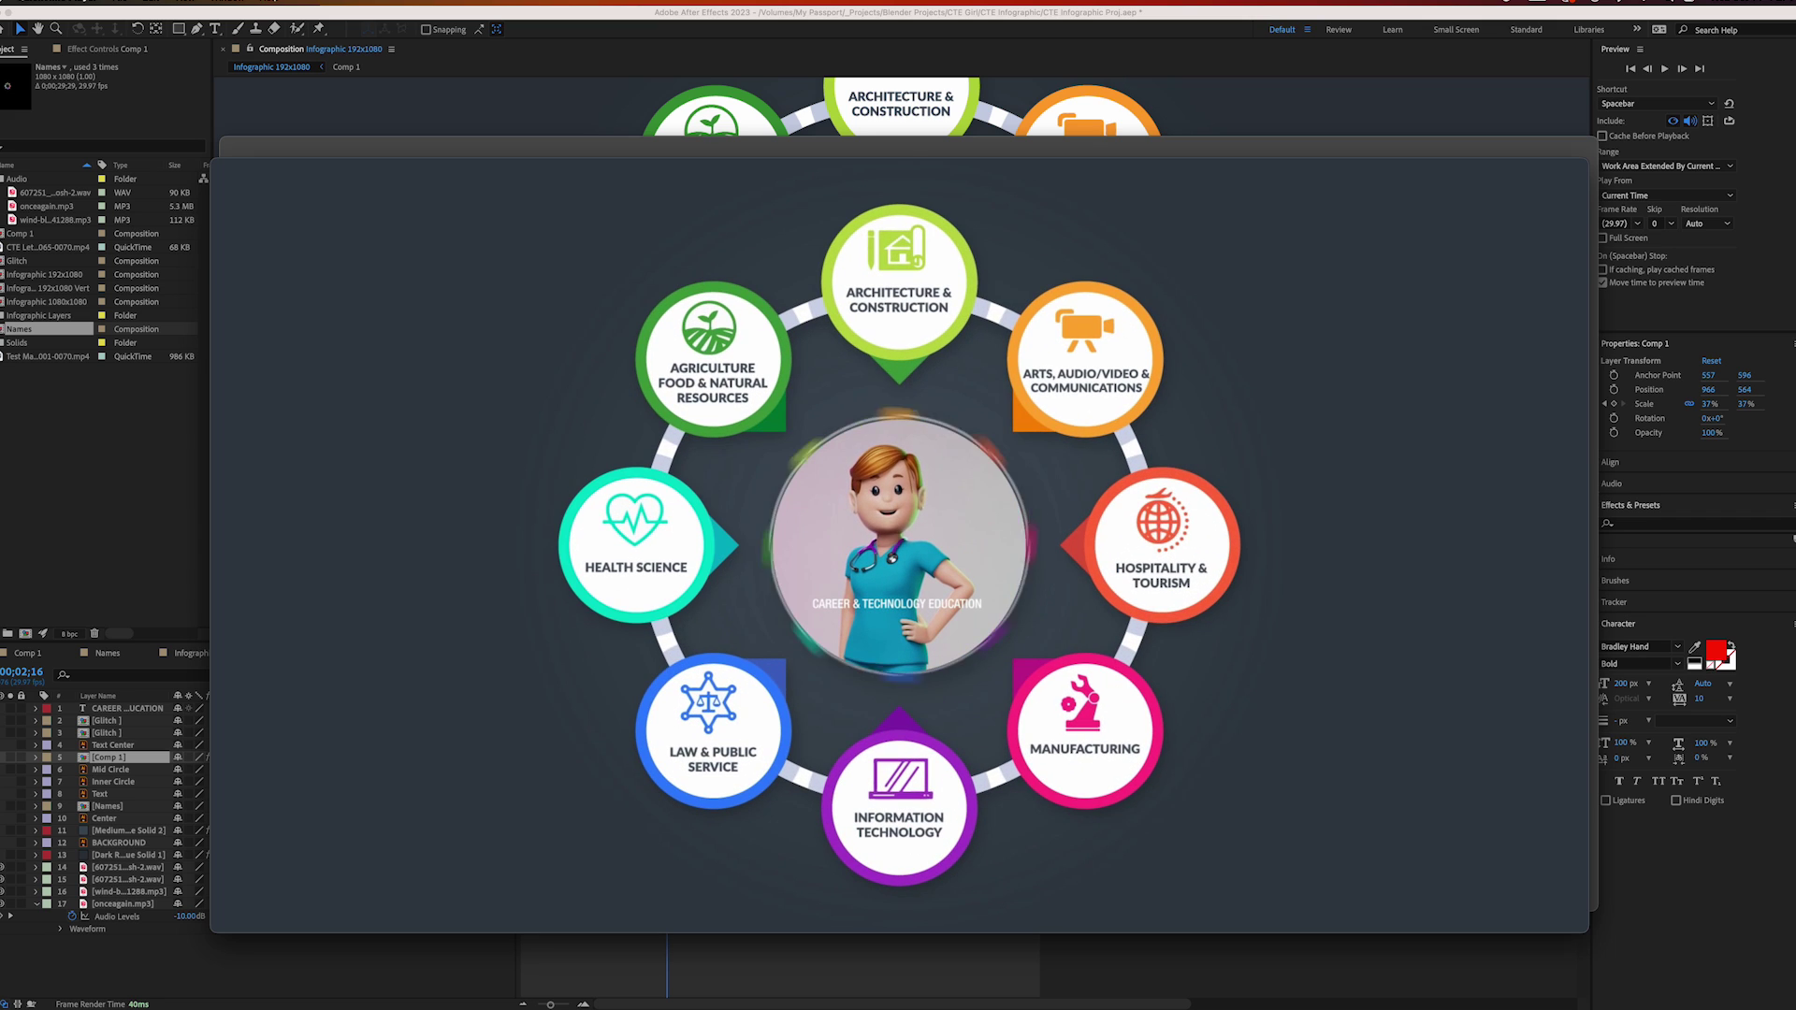
mouse_move(552, 860)
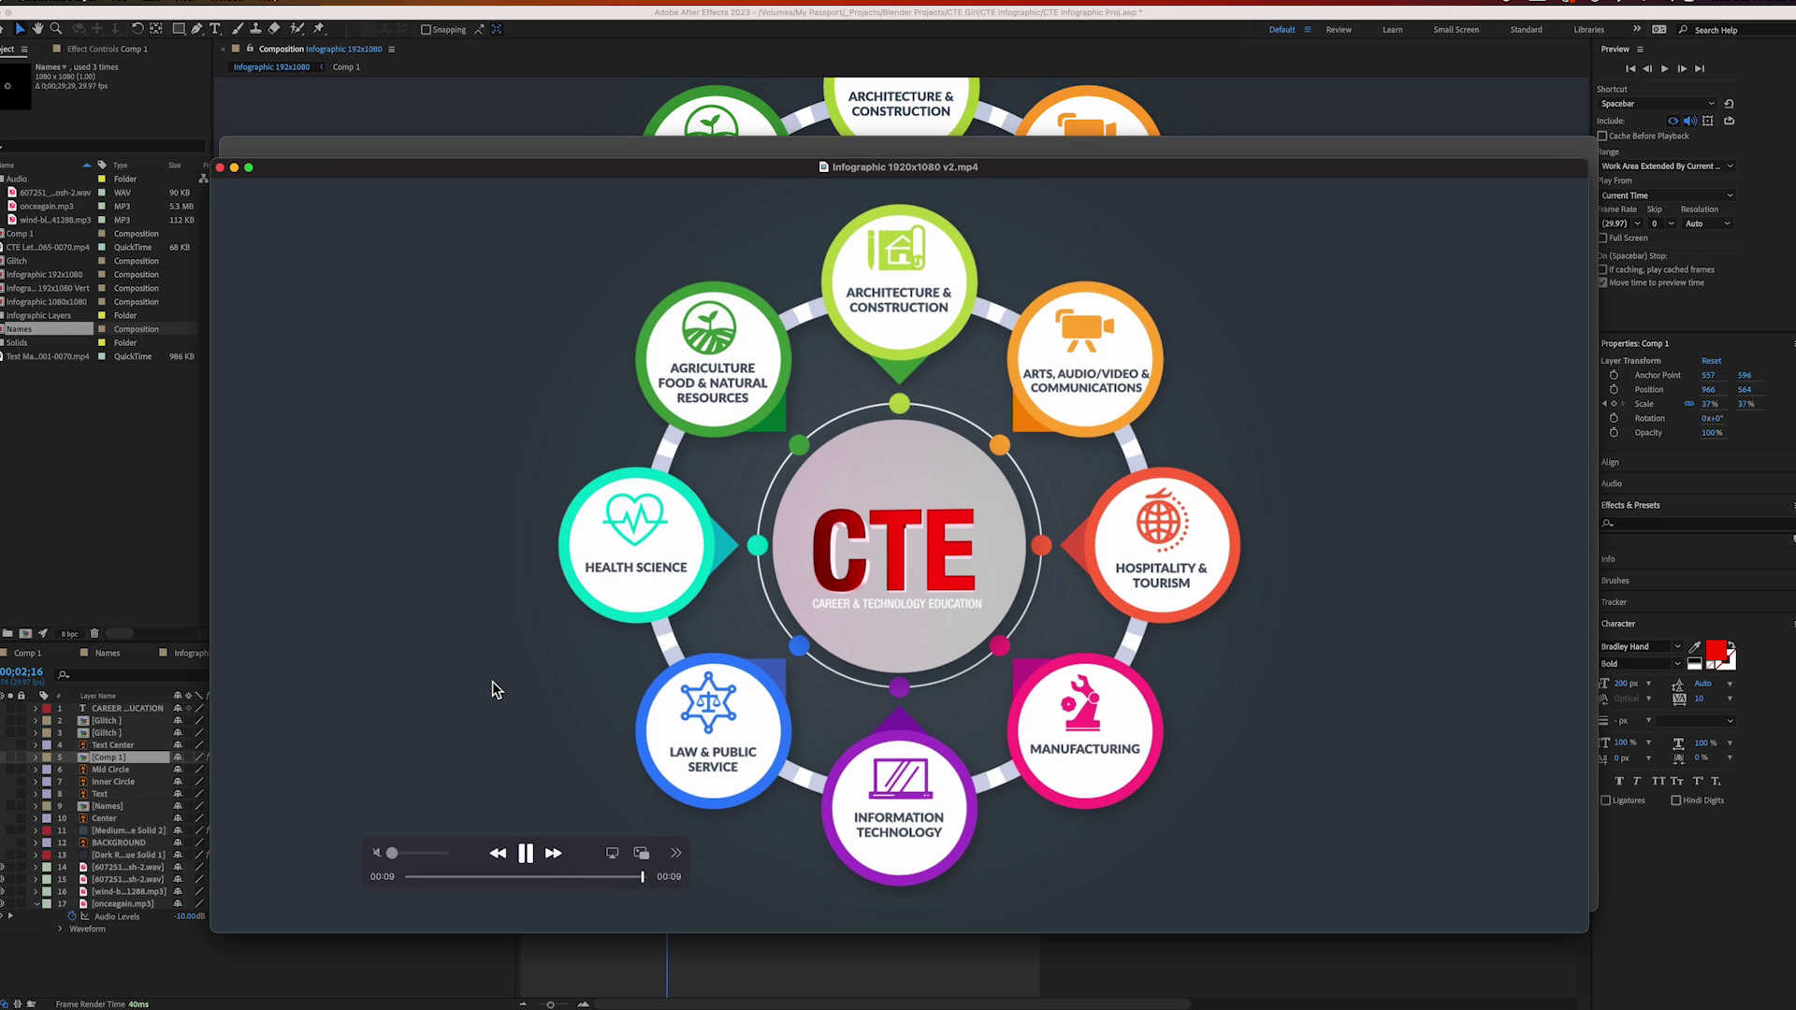
mouse_move(506, 793)
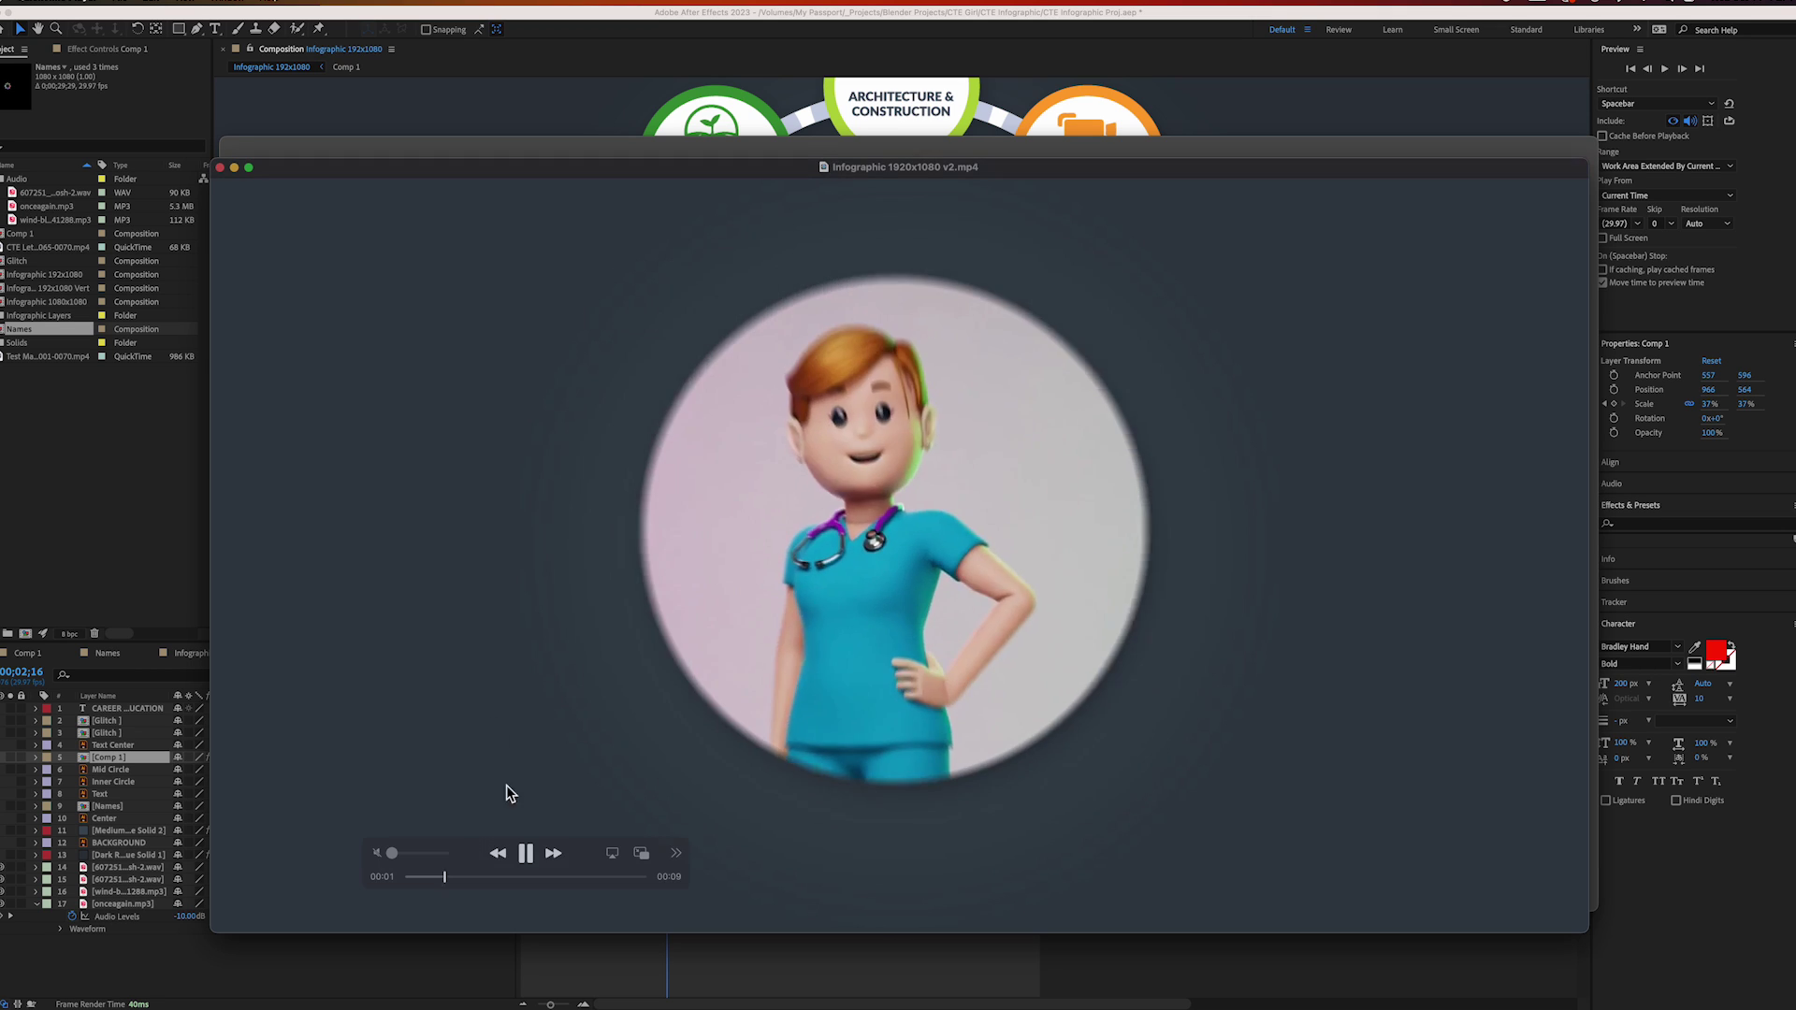
click(525, 853)
Scrub the infographic from 00:00 to its 00:09 end frame showing the red CTE title.
click(415, 879)
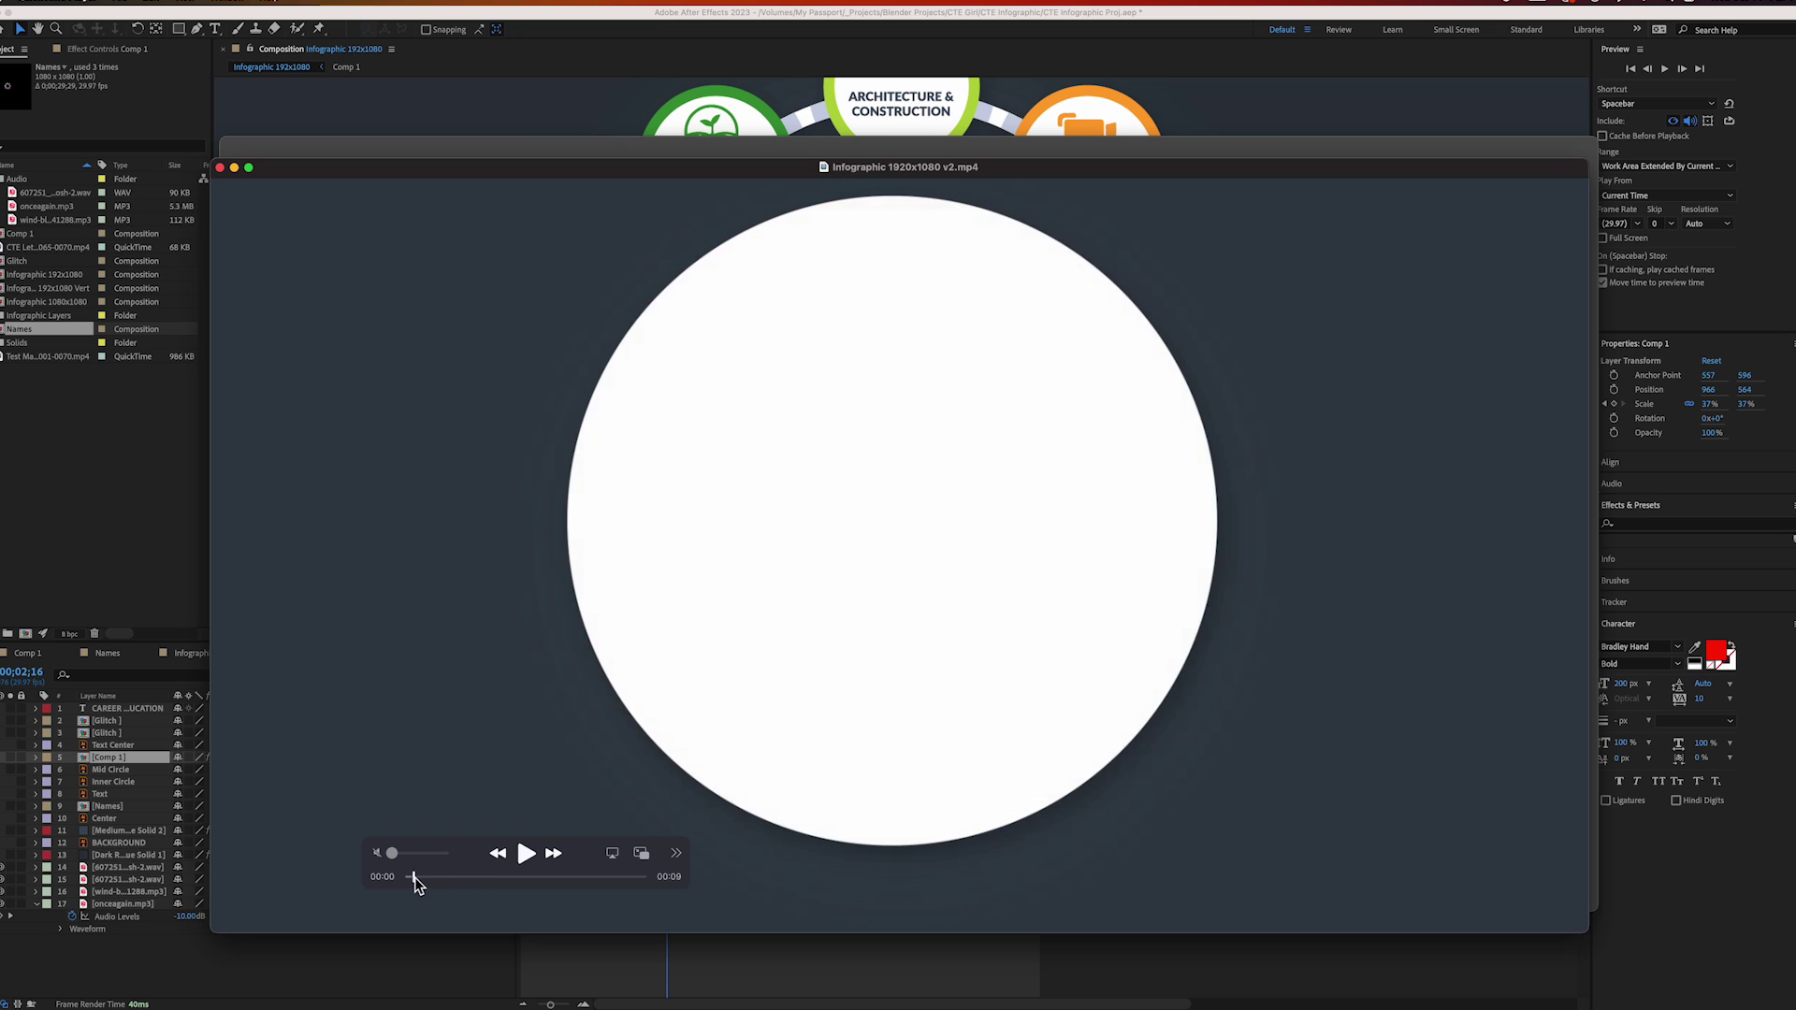
drag(412, 879, 486, 878)
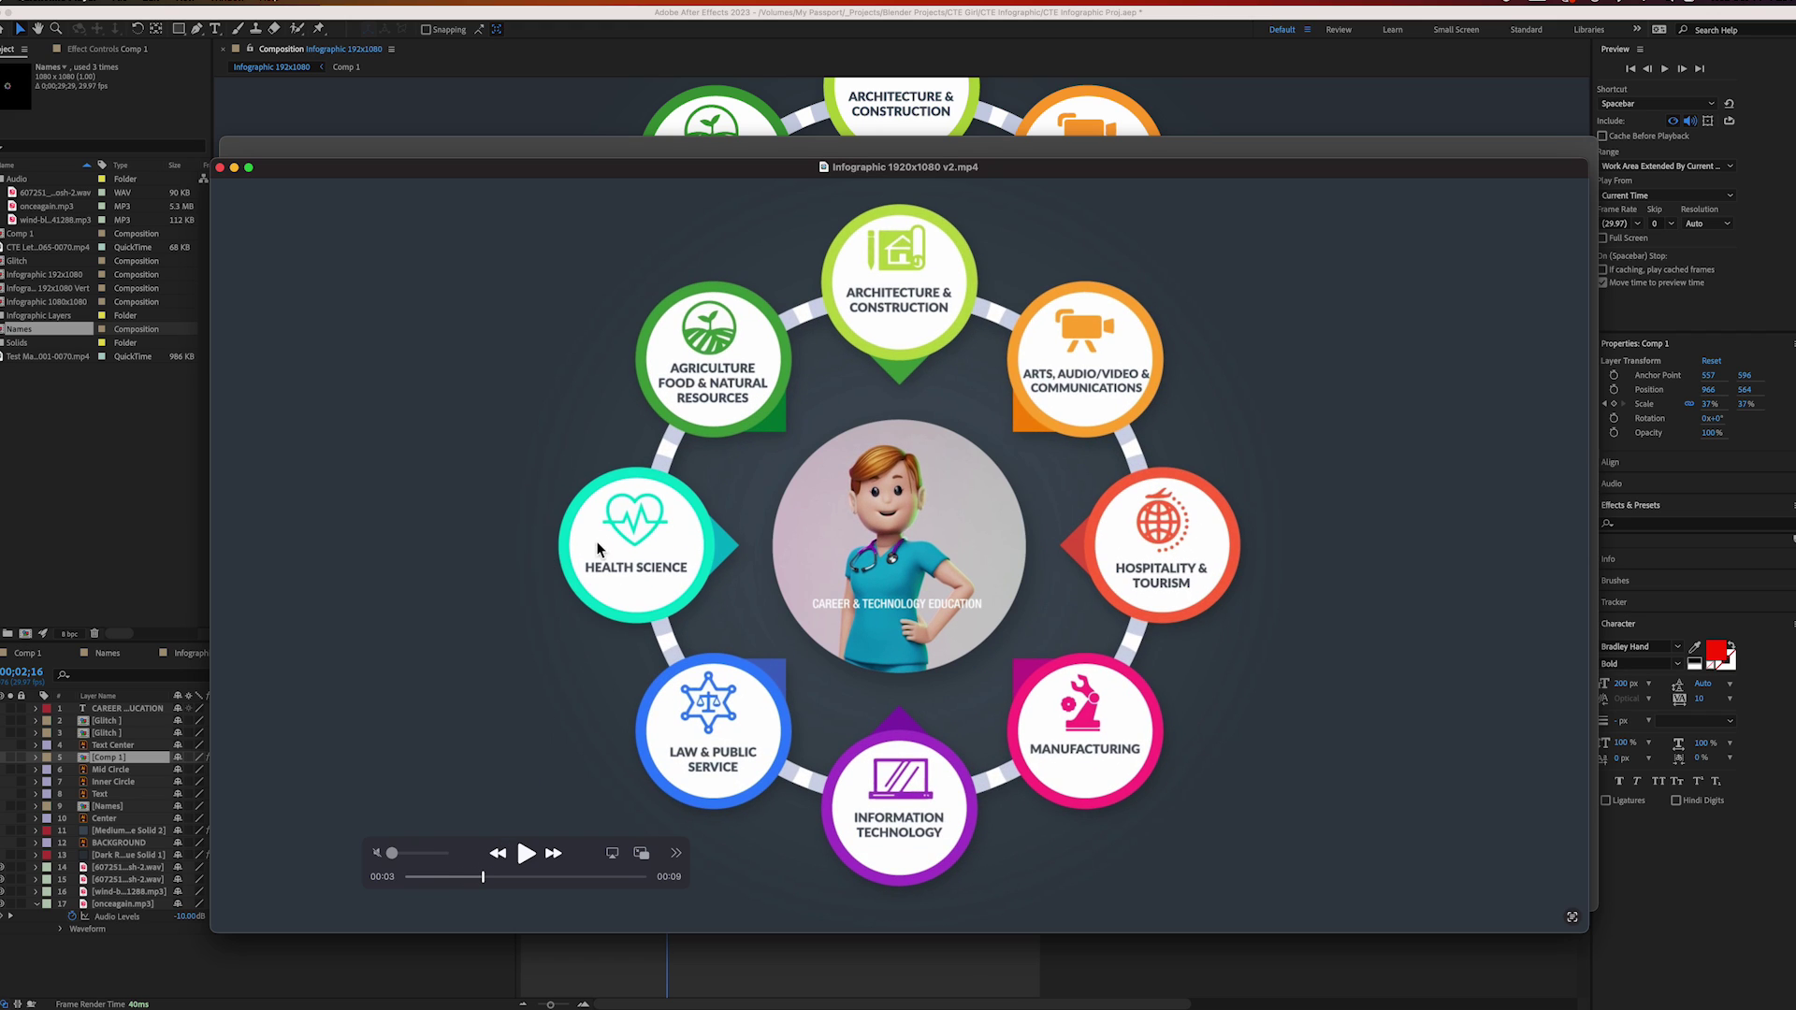
drag(483, 884, 630, 885)
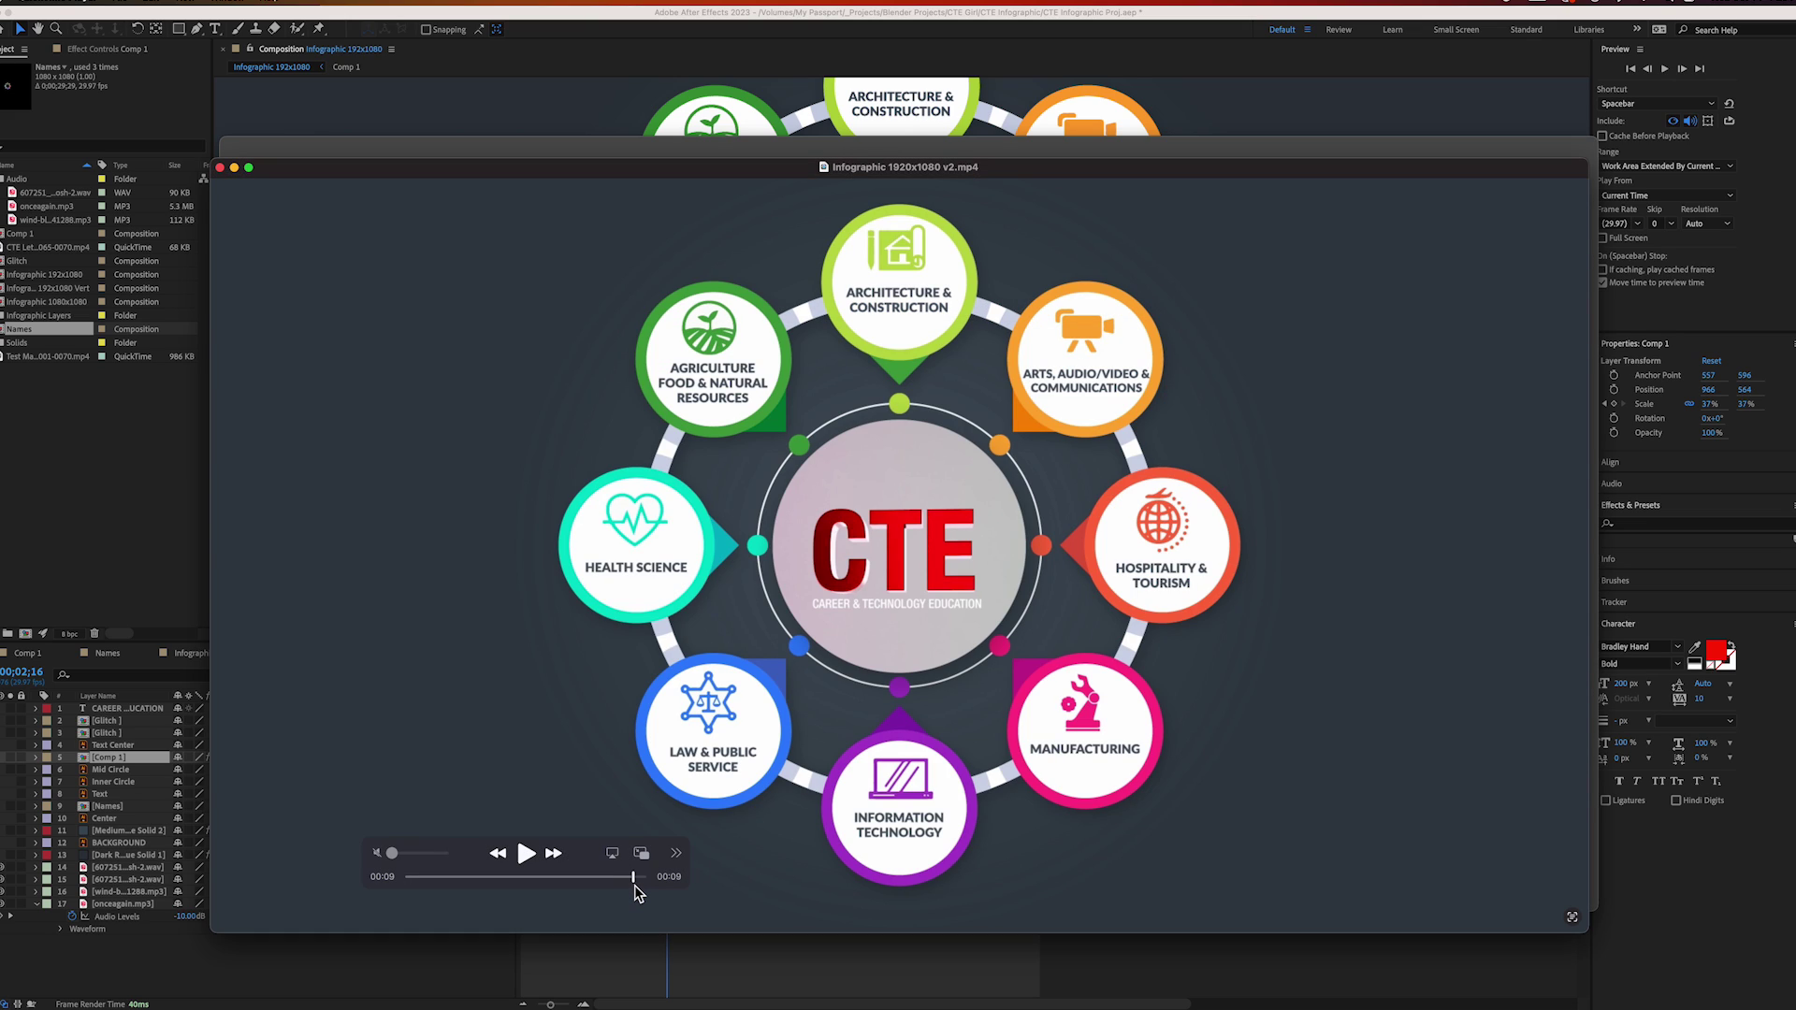
Replay the 2-second 0001-0060.mp4 nurse clip, minimizing both QuickTime windows afterwards.
click(235, 168)
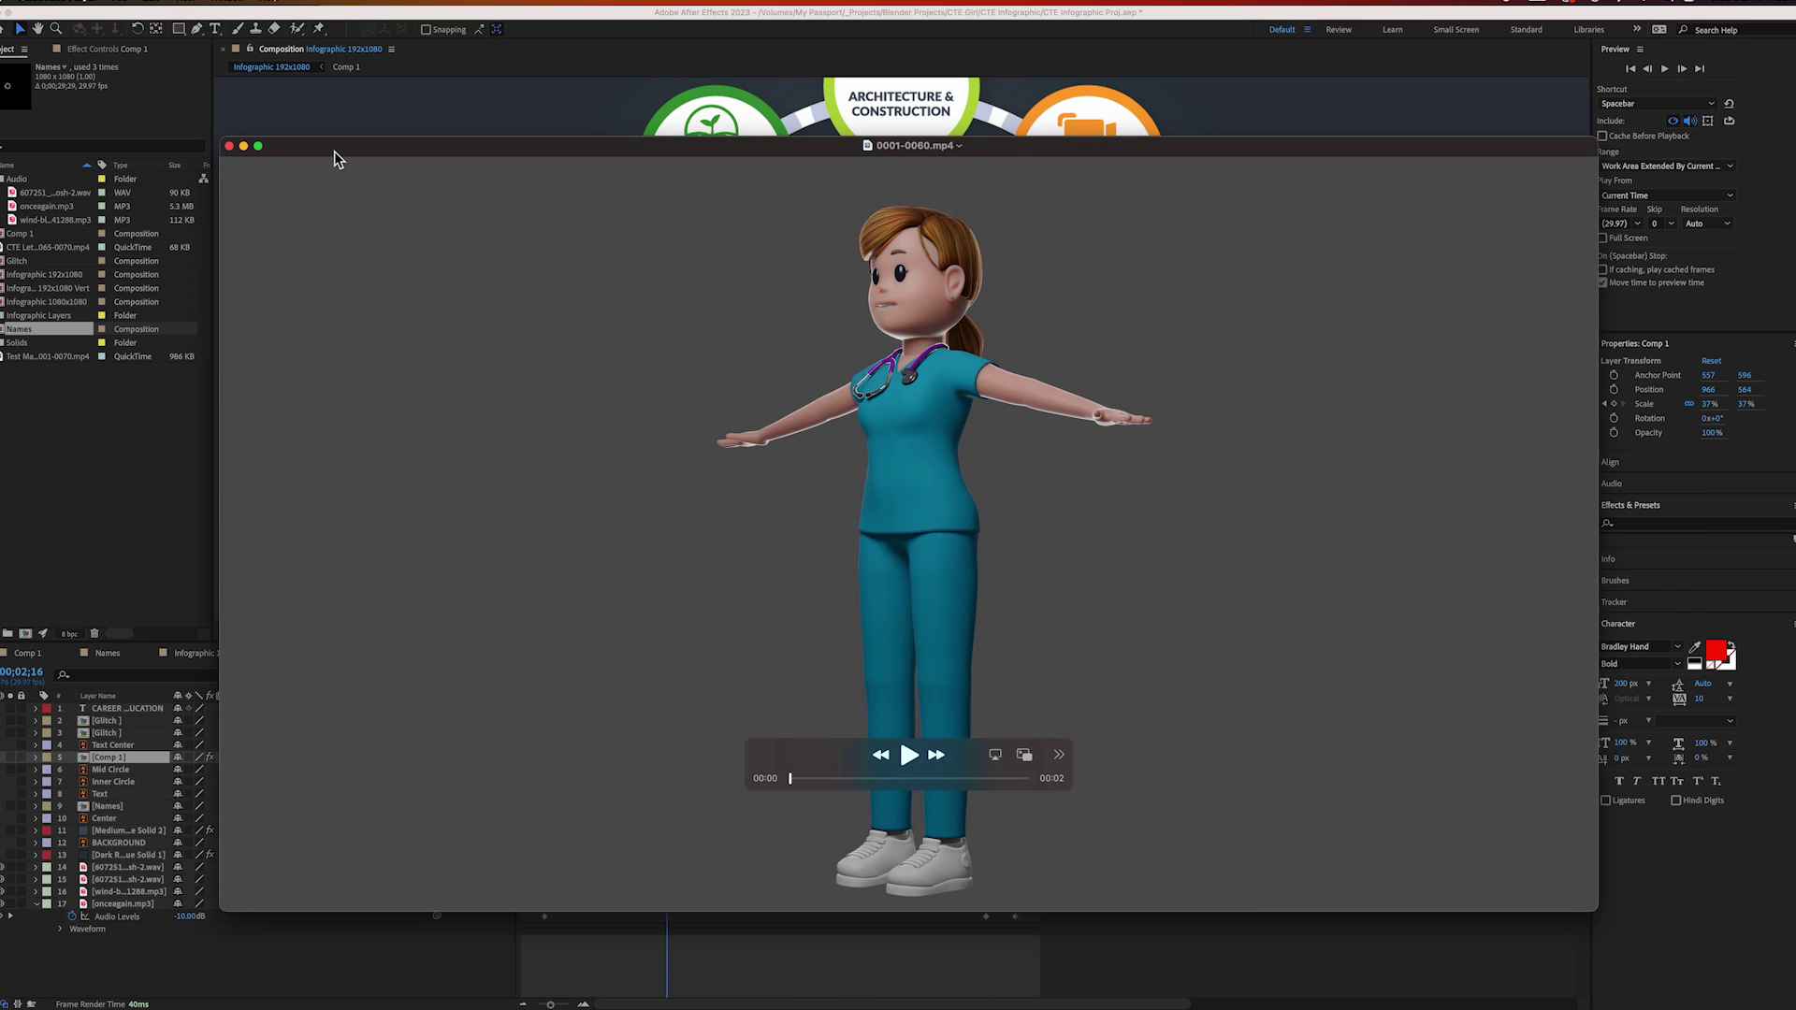
click(907, 754)
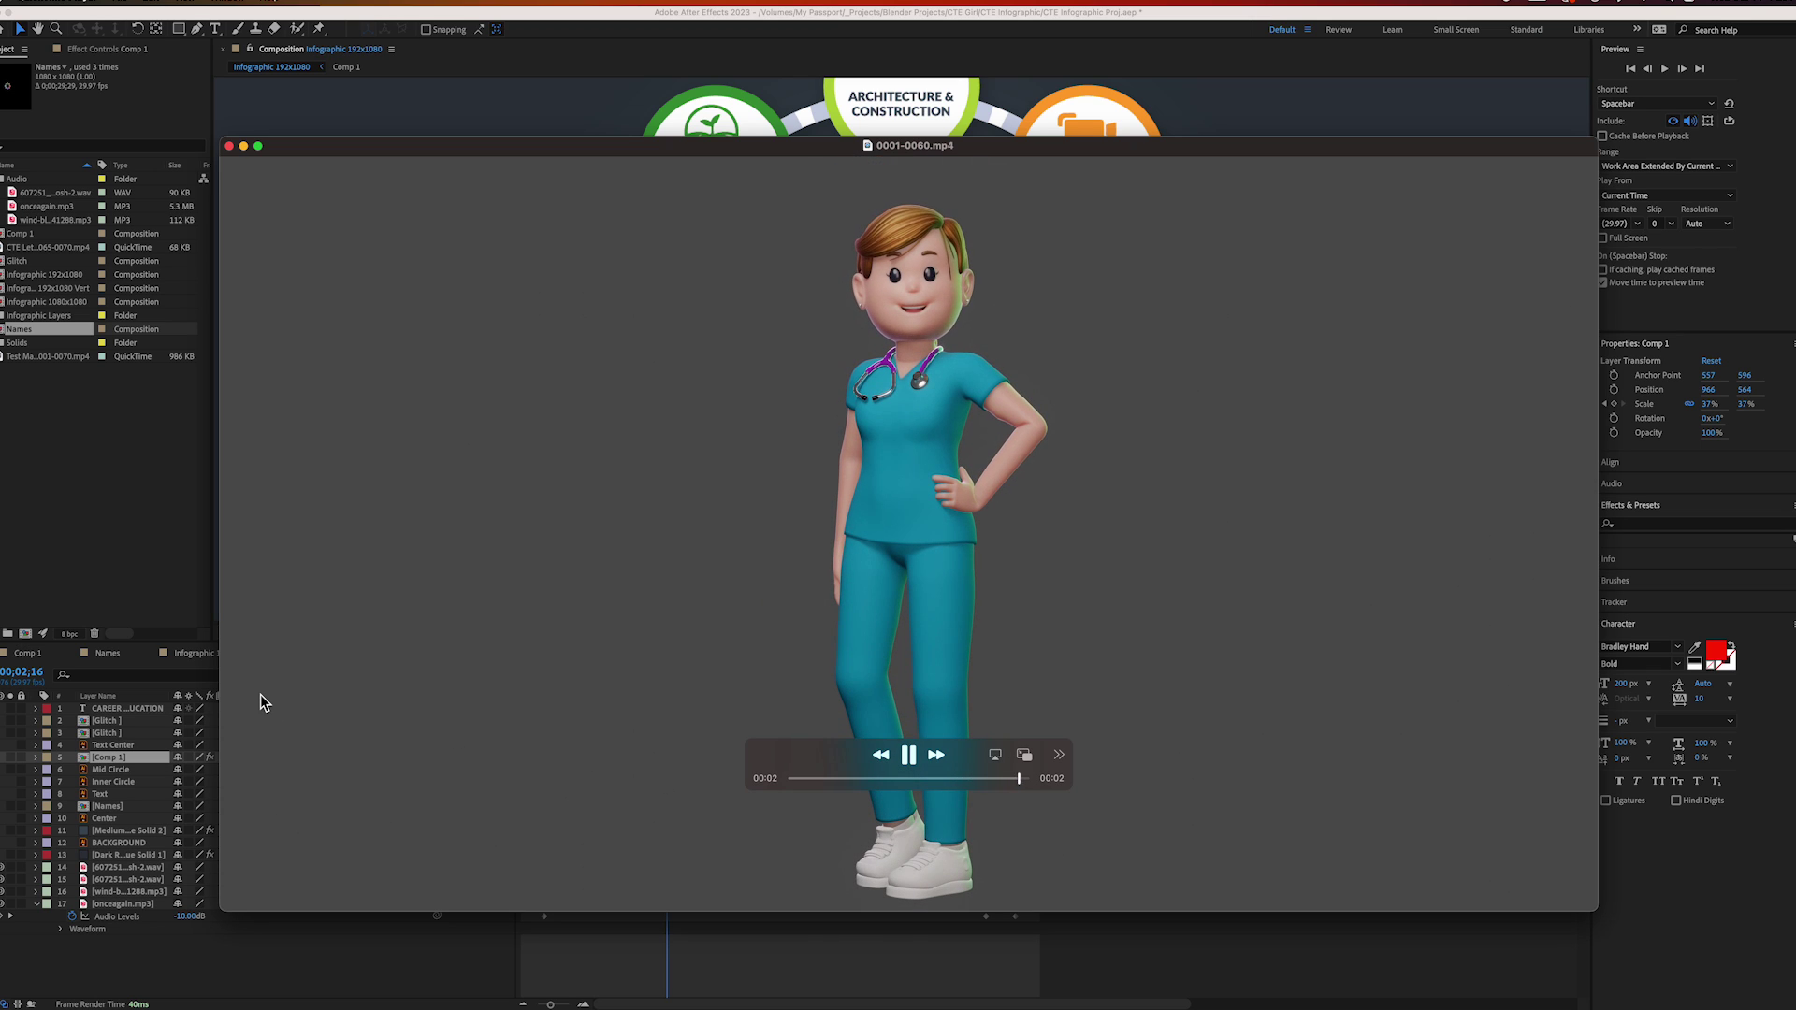
click(904, 757)
click(906, 758)
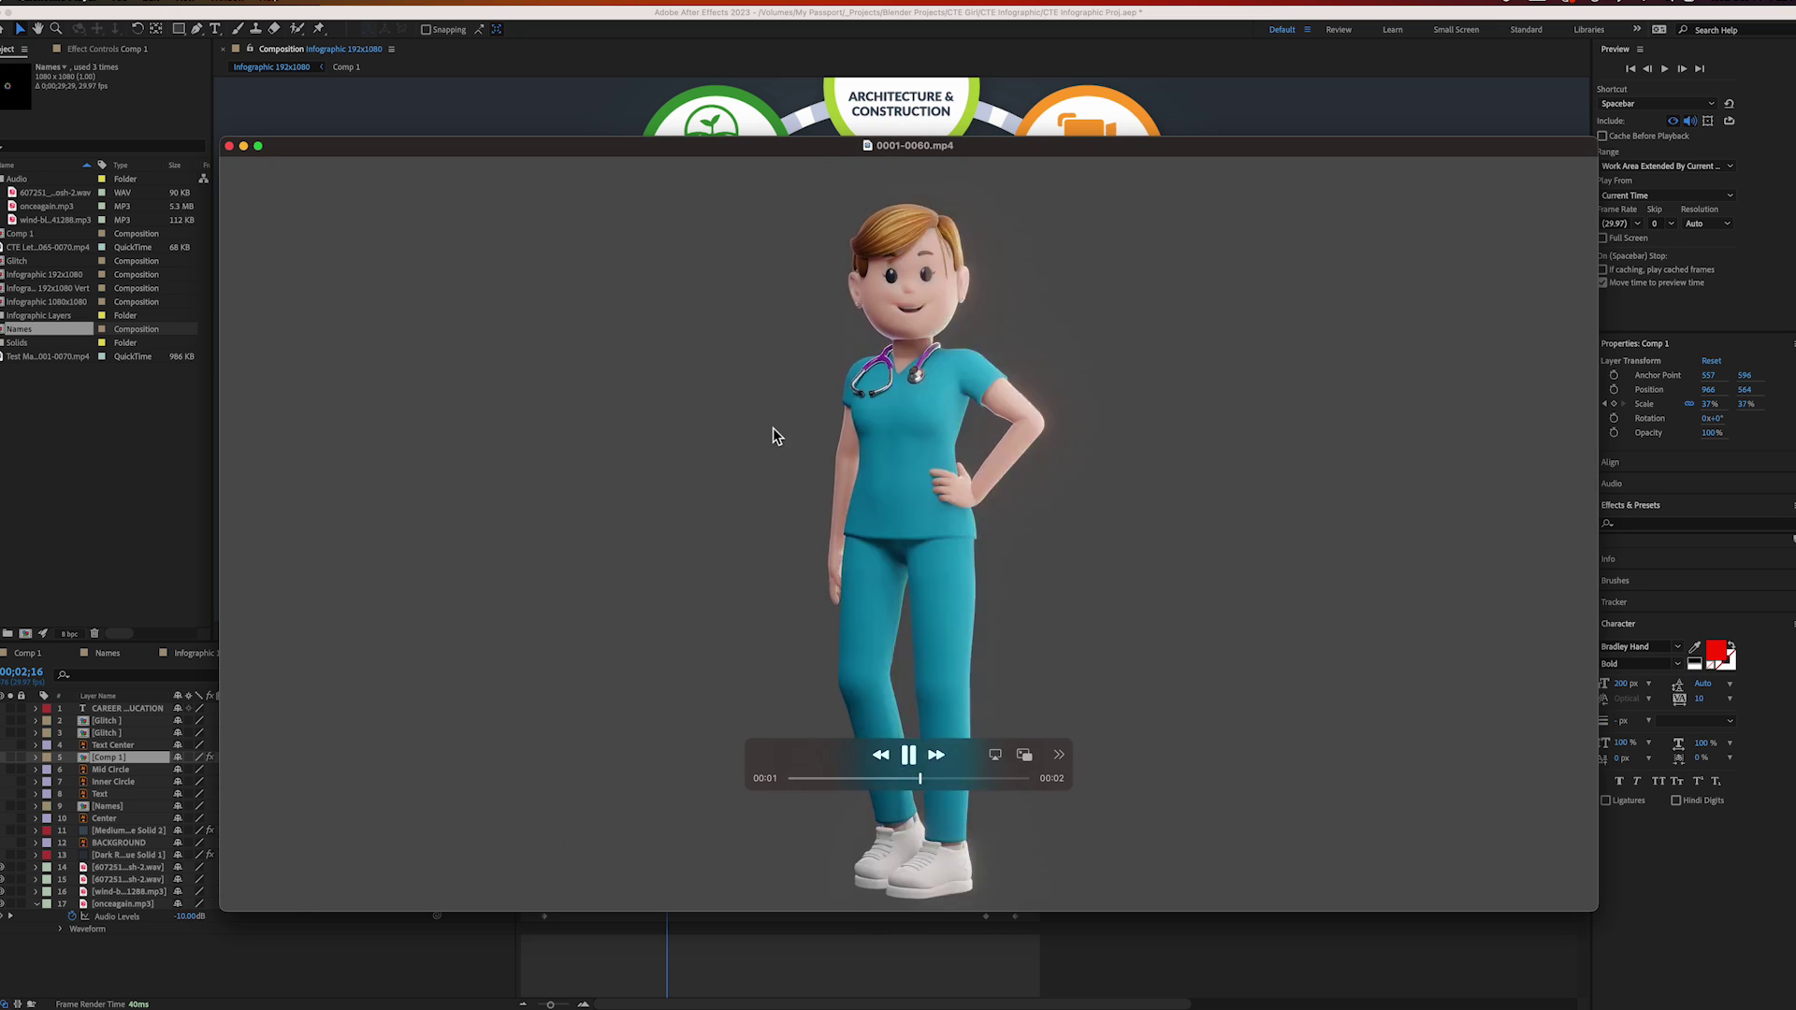
click(243, 146)
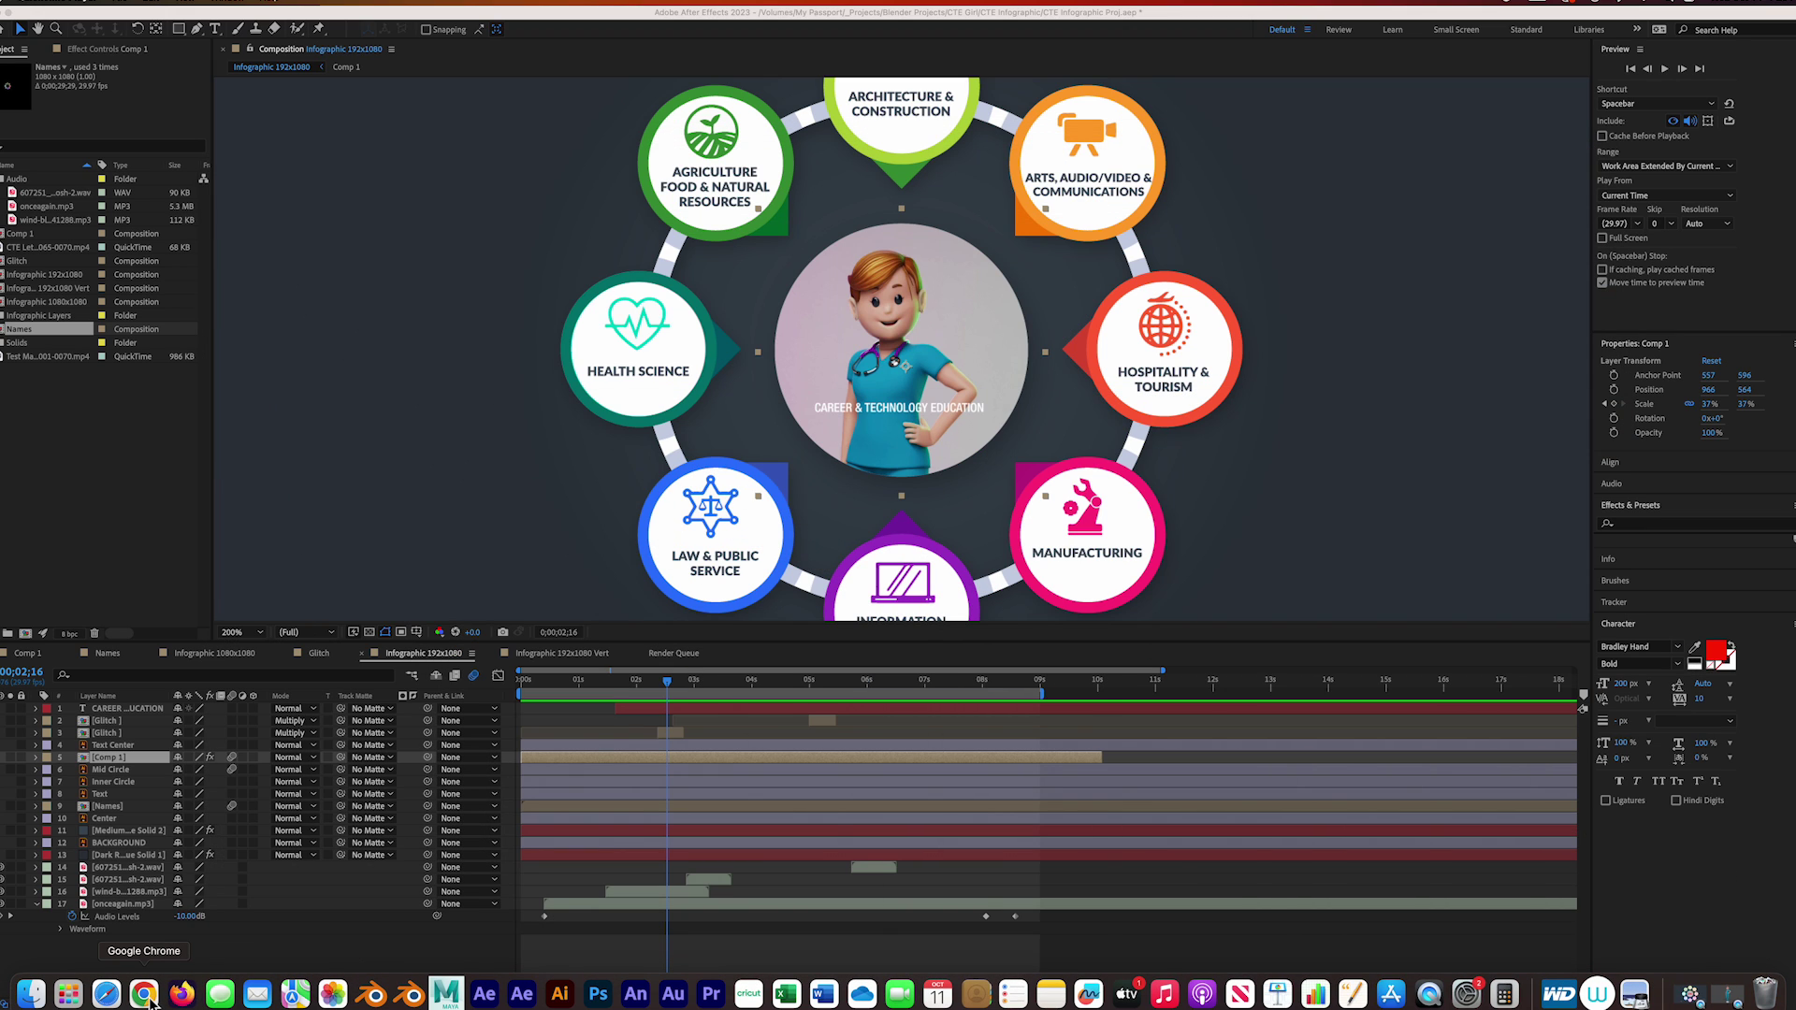
Return to Freepik's Infographic Vectors results, select the search term, and bring up the CTE poster in Preview.
click(148, 997)
click(784, 27)
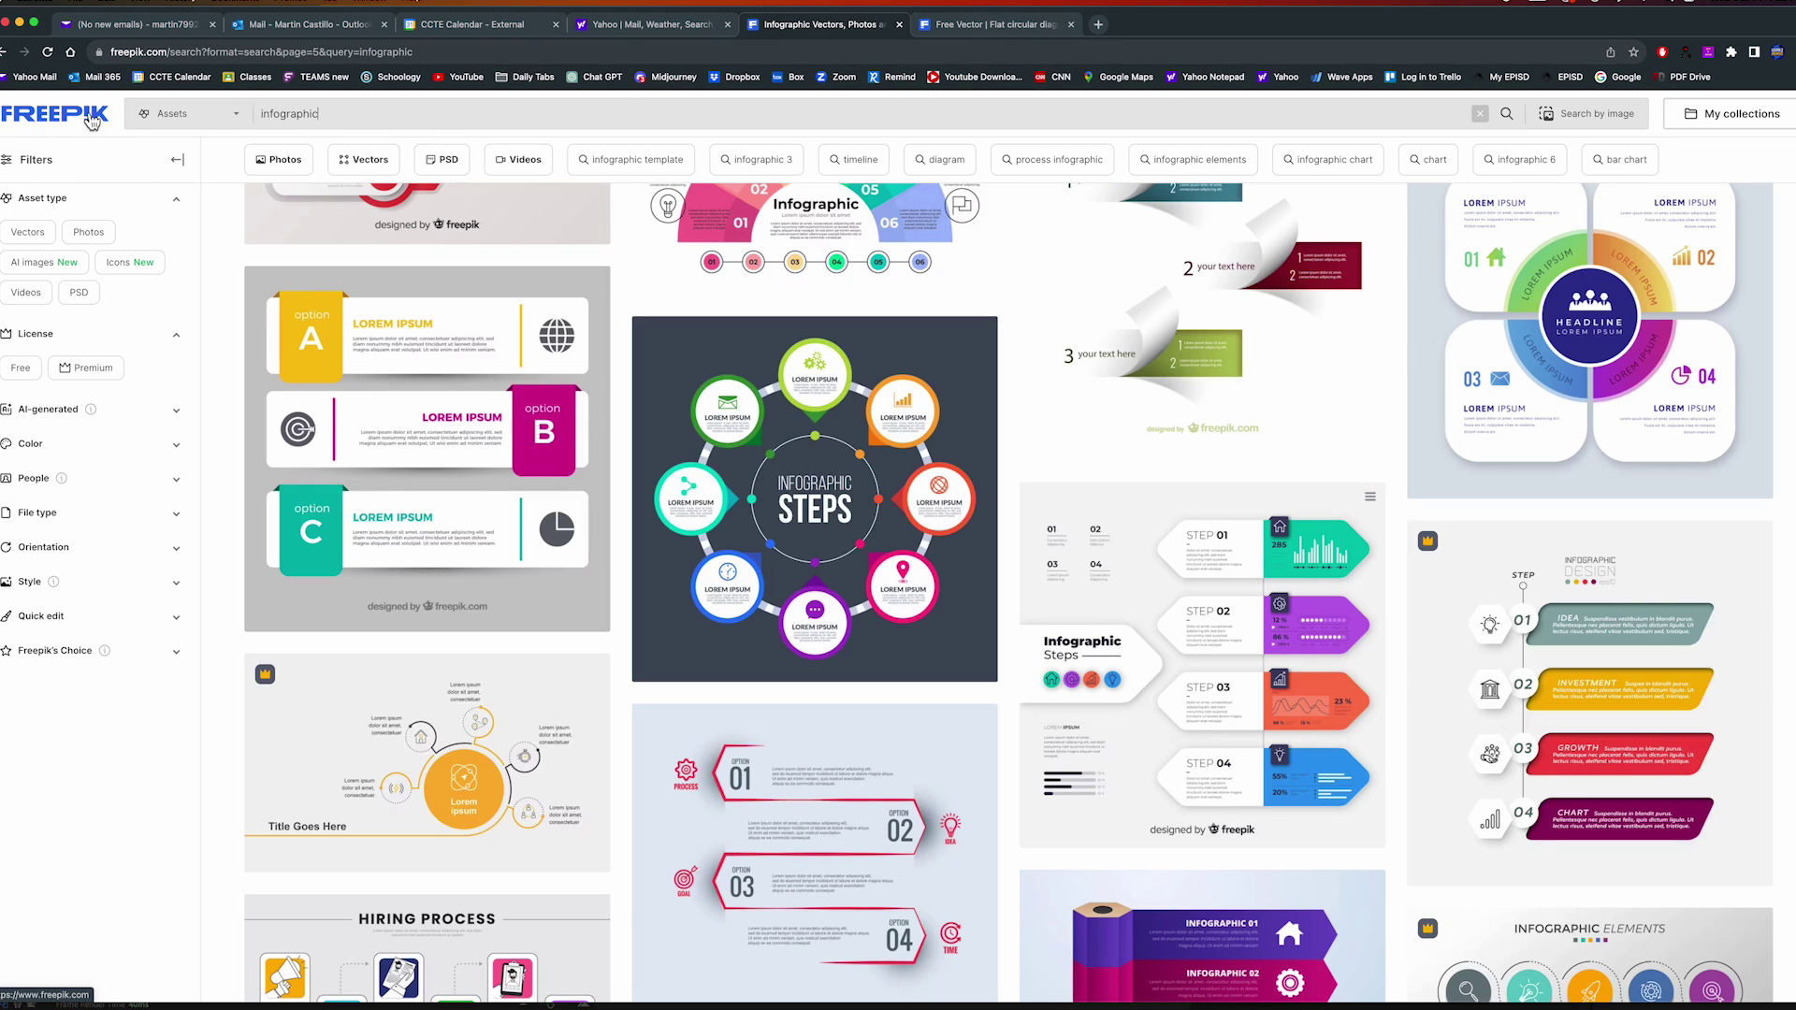
drag(332, 114, 265, 113)
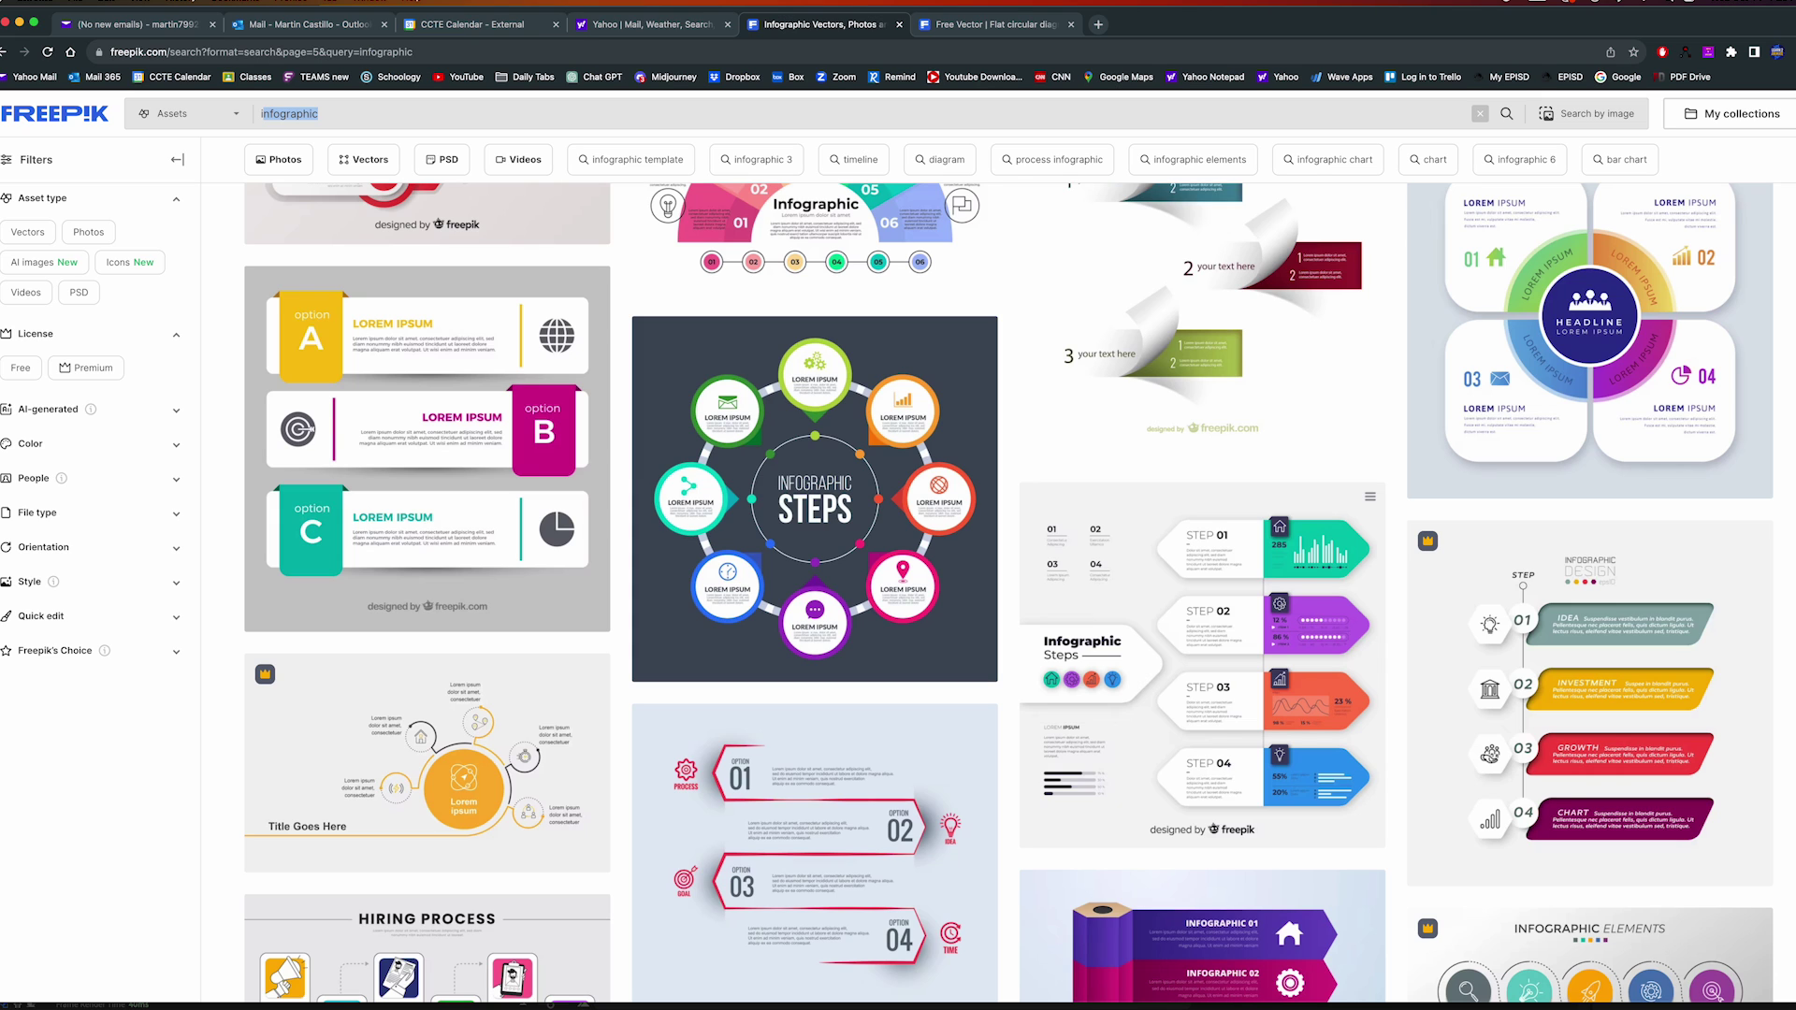
key(super+Tab)
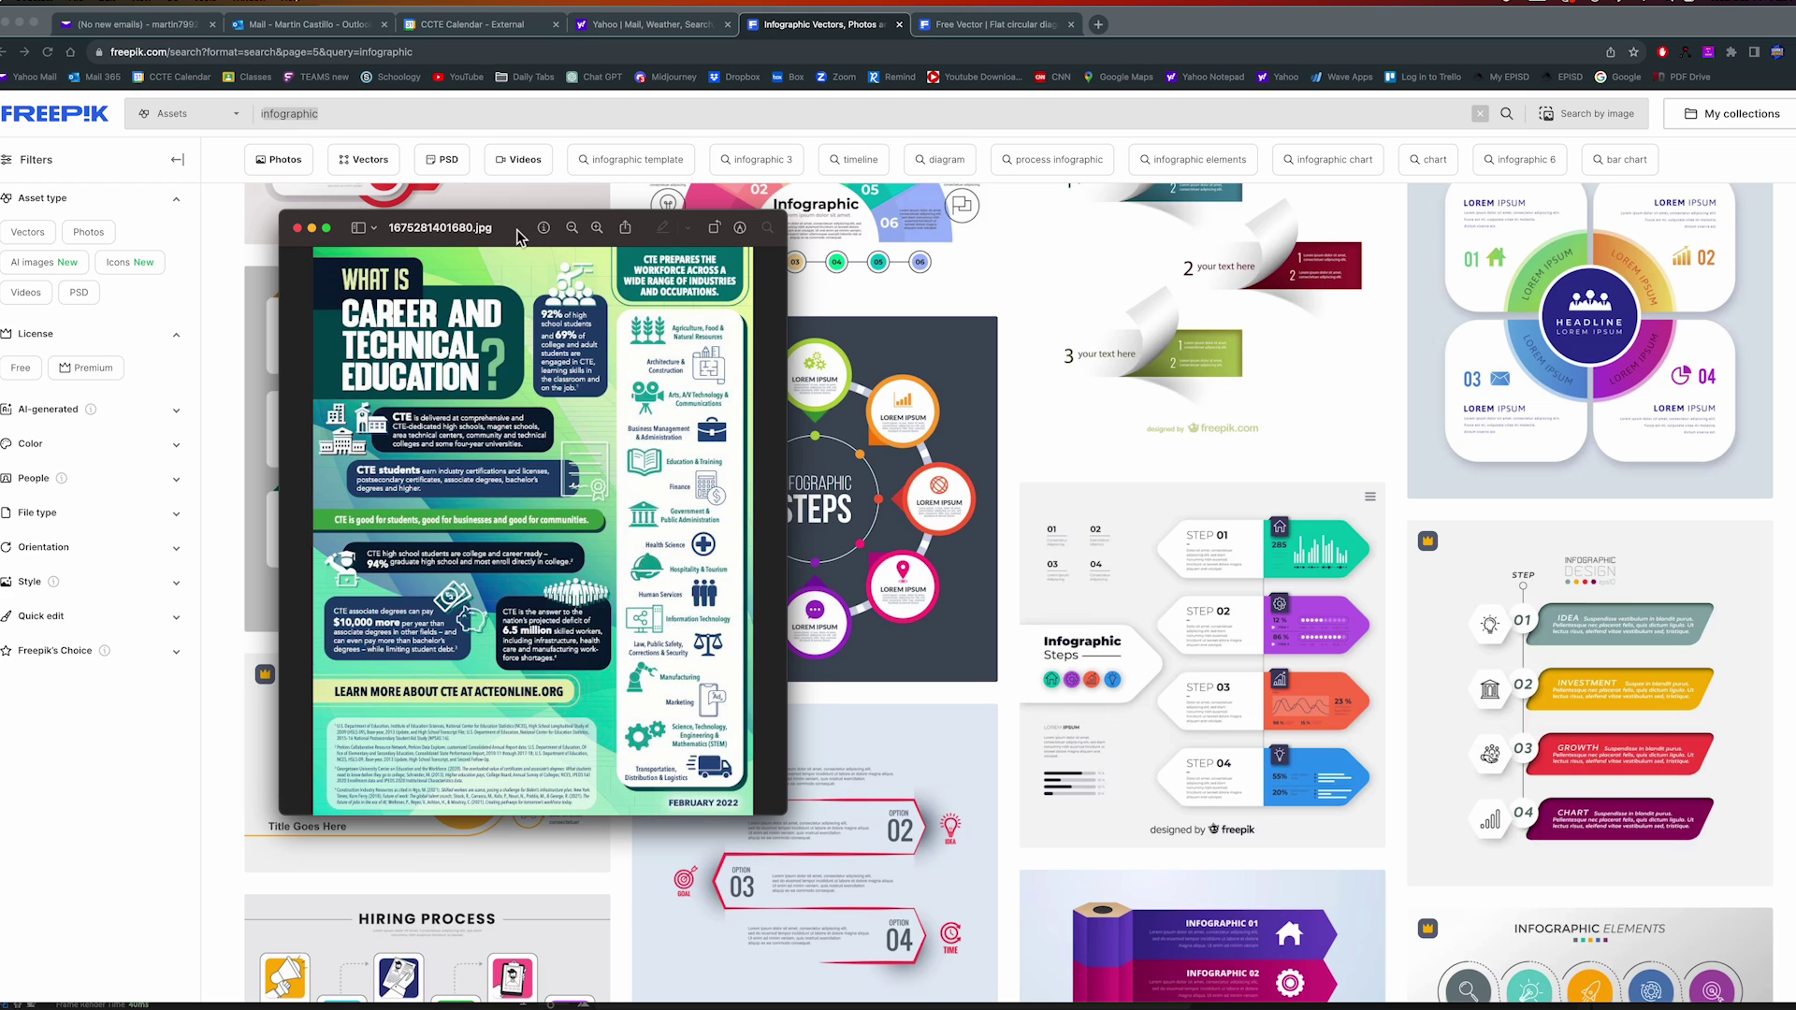
Drag the CTE poster's Preview window off the left edge of the screen.
drag(518, 237, 0, 234)
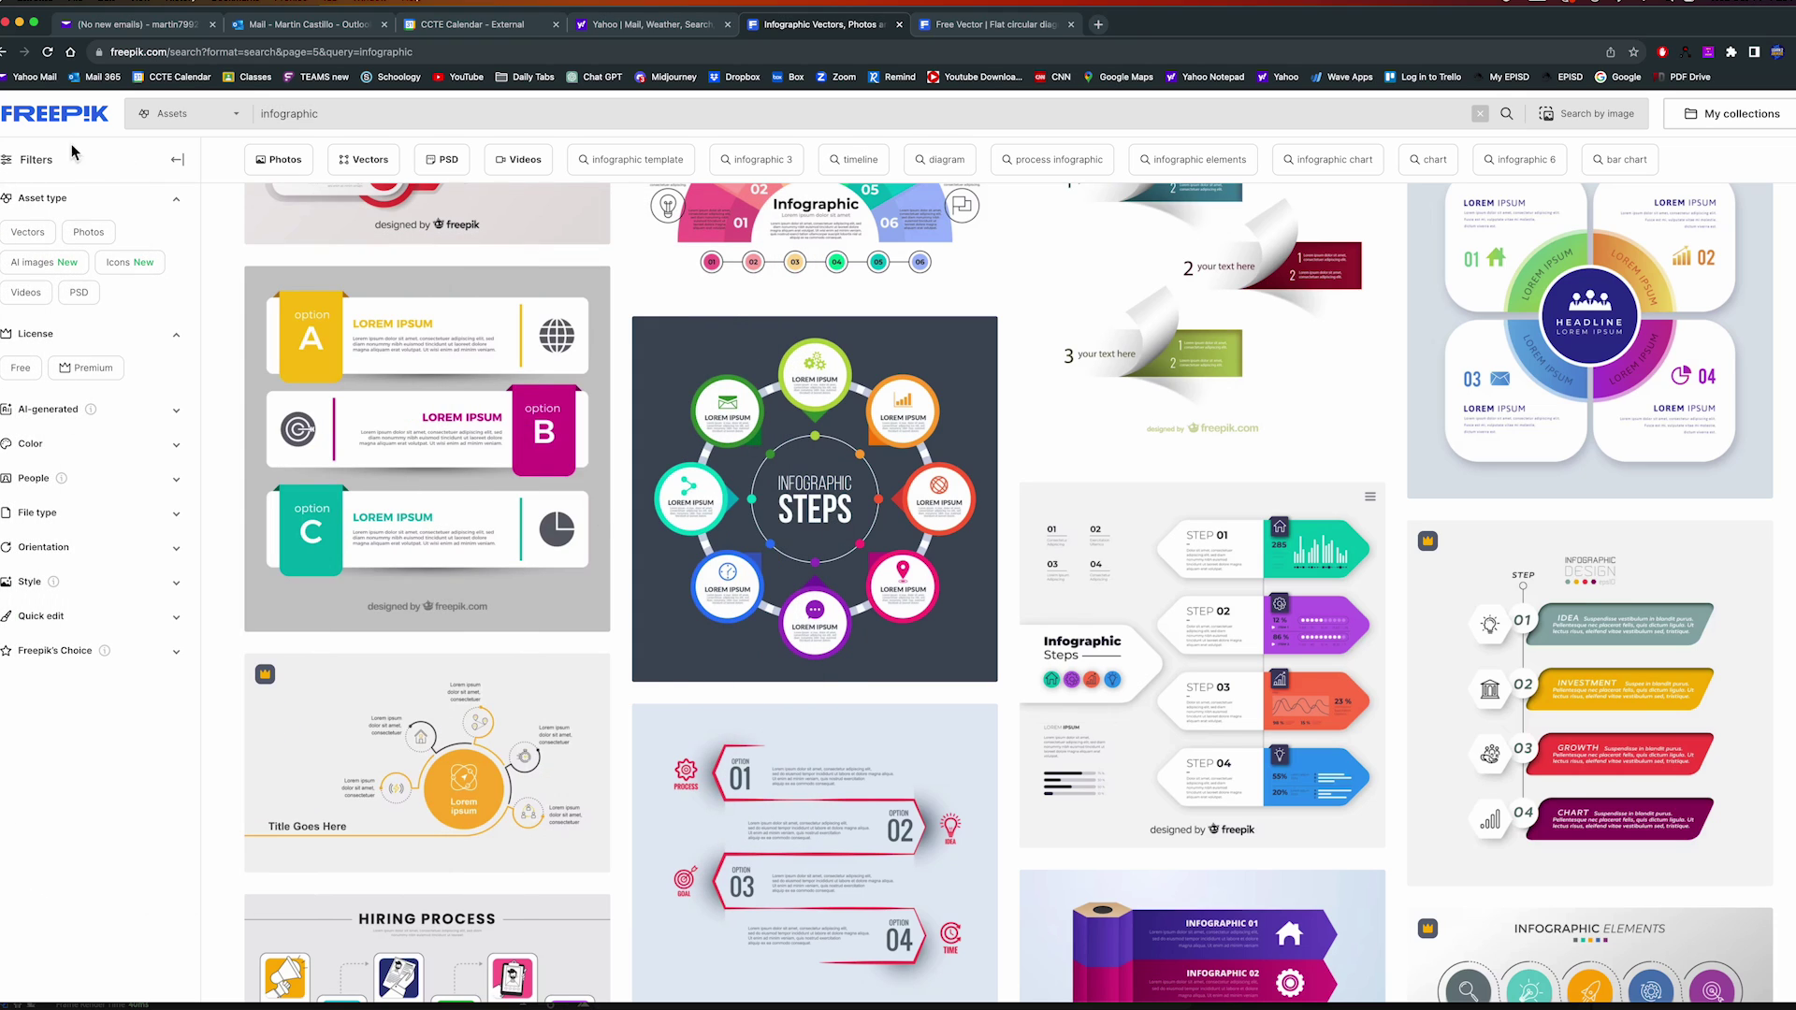
Scroll through Freepik's infographic results, then return to the Flat circular diagram infographic tab.
double_click(334, 117)
scroll(620, 567, down, 10)
scroll(619, 567, up, 8)
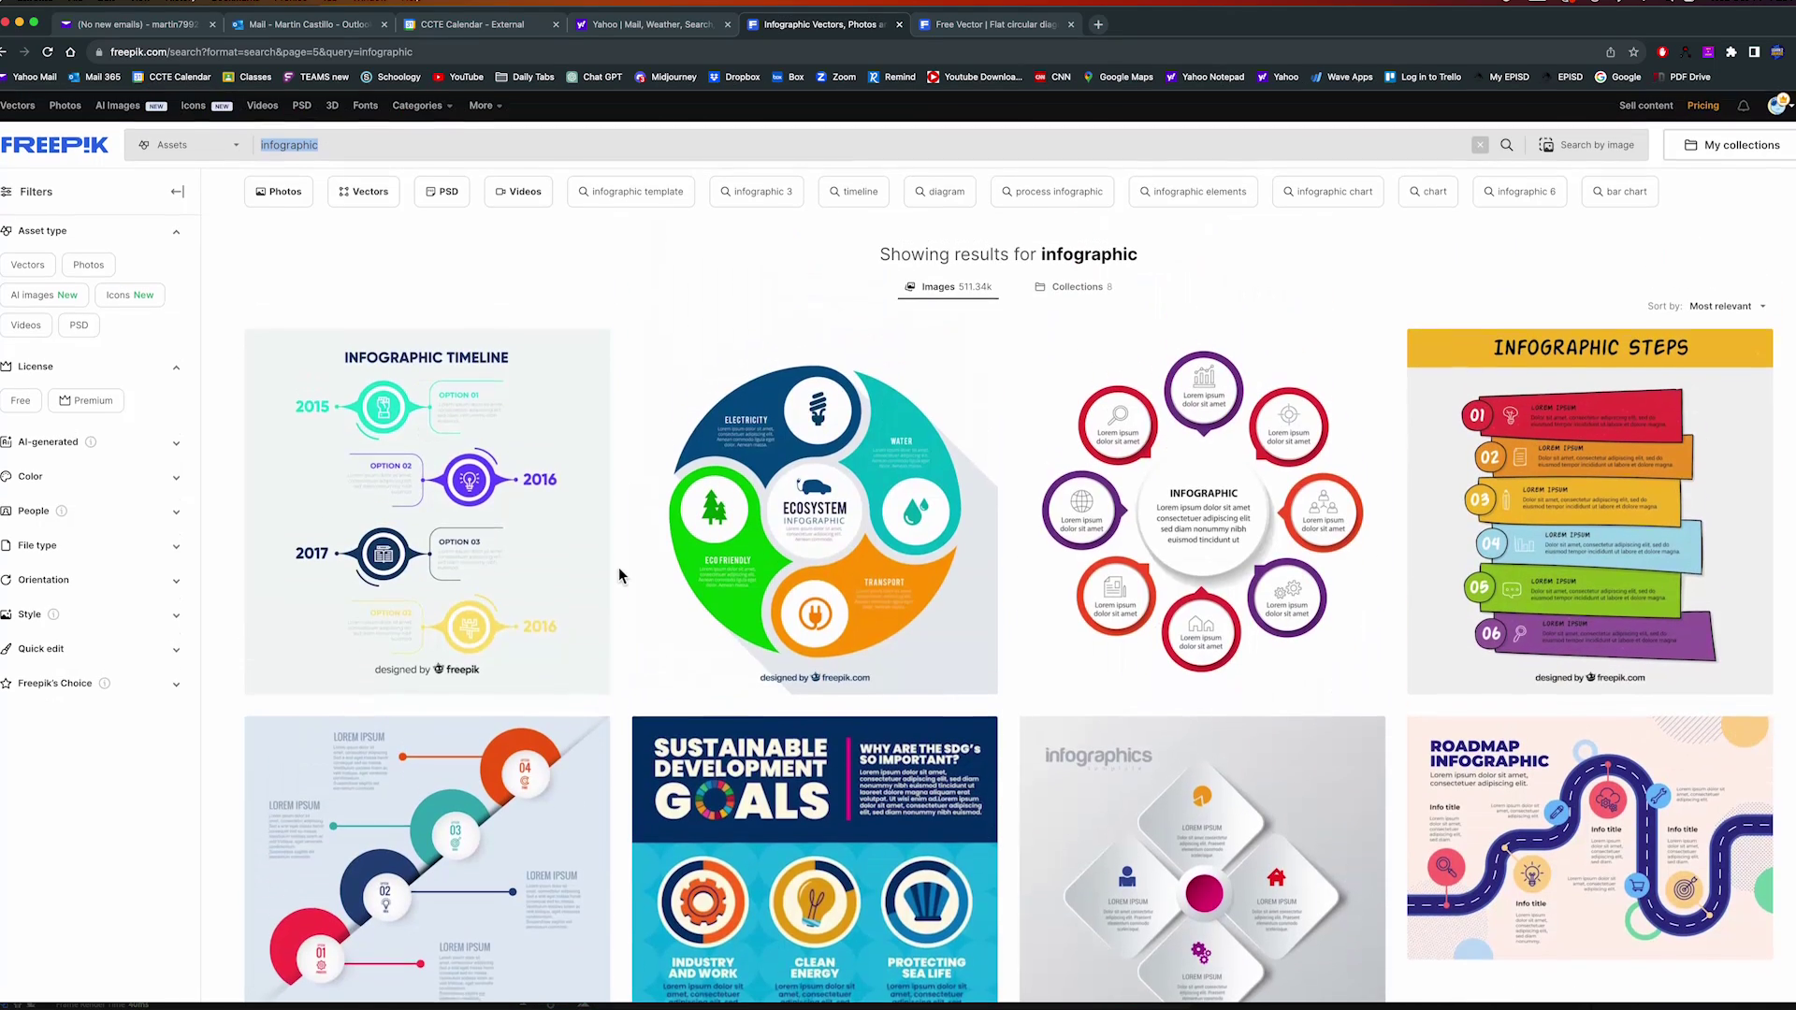
scroll(617, 569, down, 6)
scroll(618, 569, down, 5)
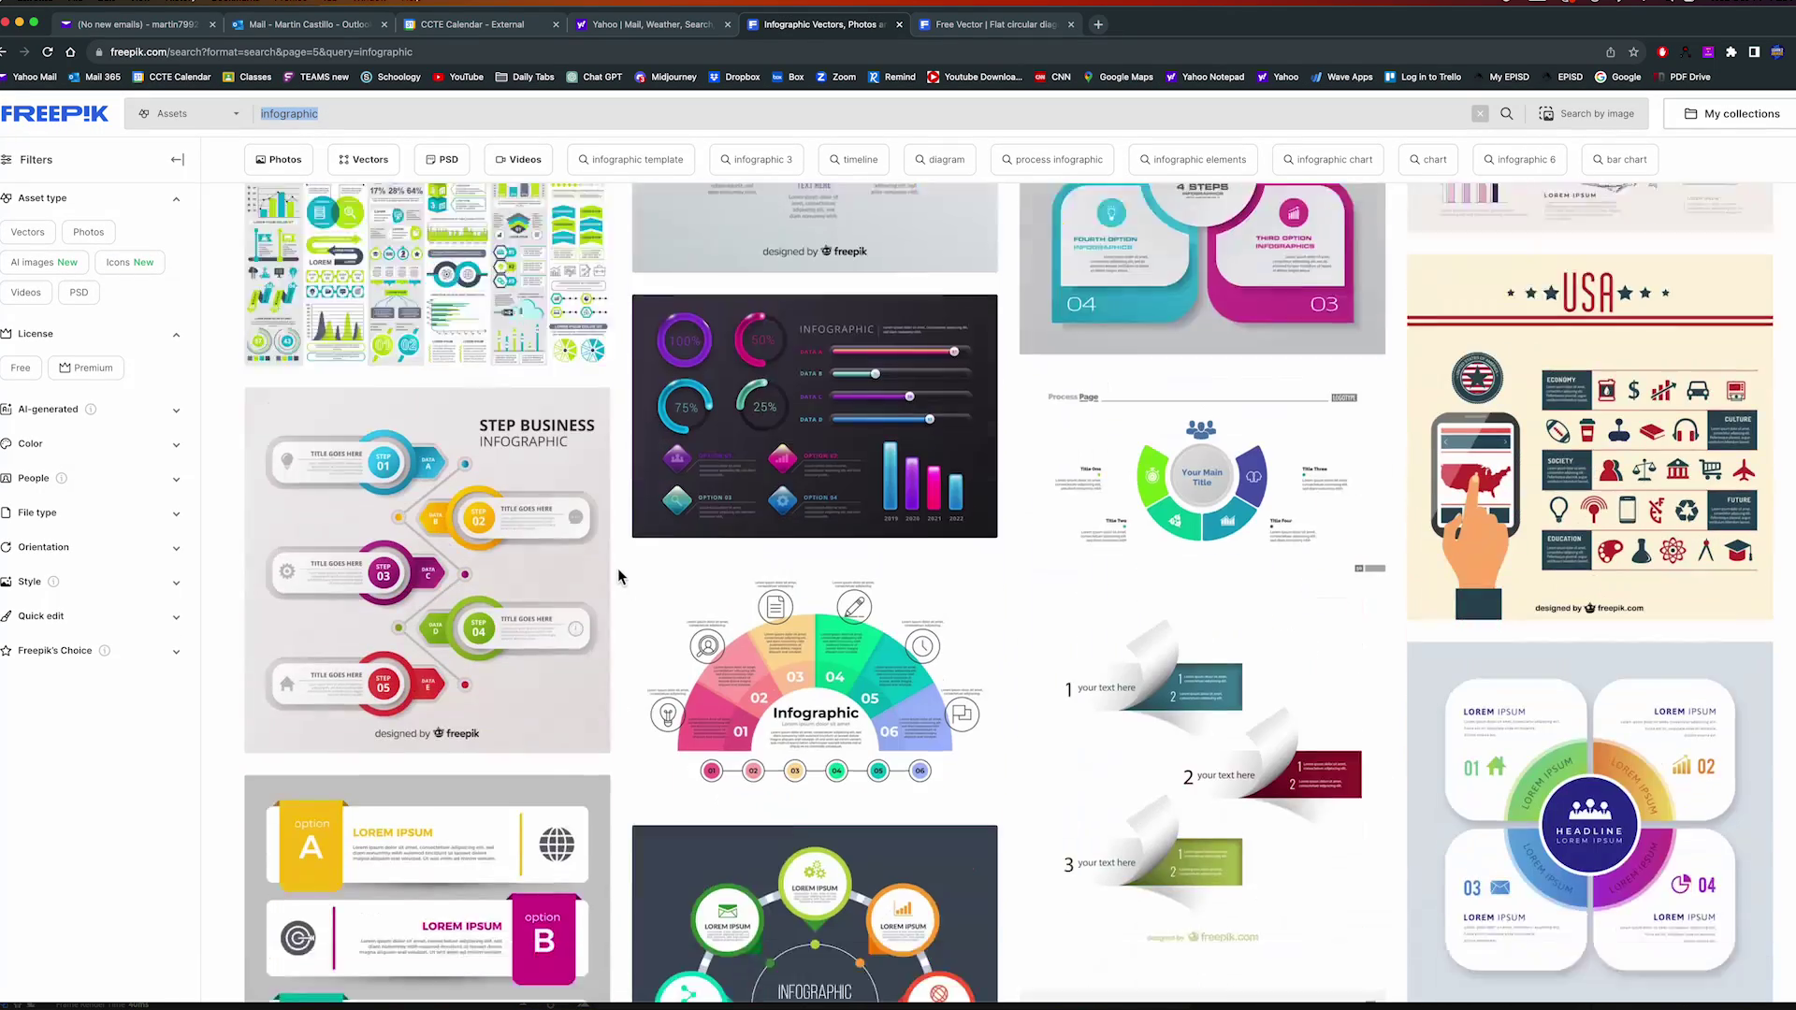
scroll(618, 568, up, 5)
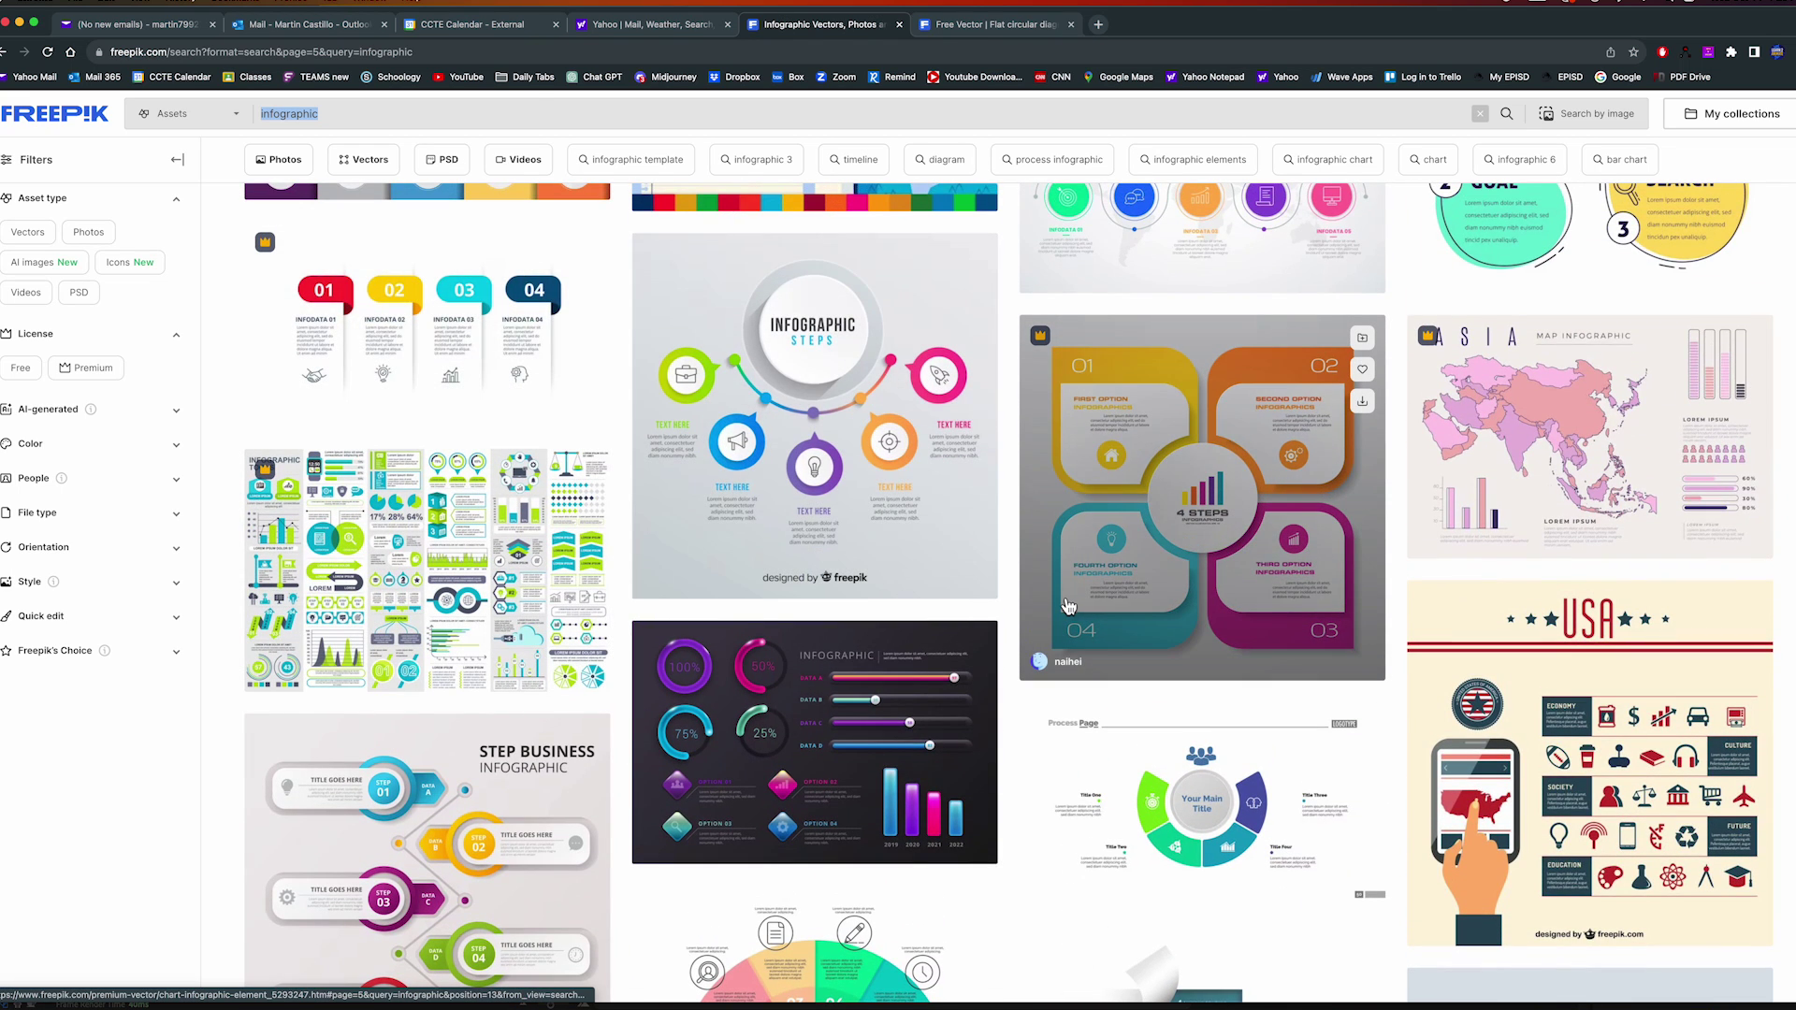
scroll(1068, 608, down, 5)
scroll(1068, 608, down, 1)
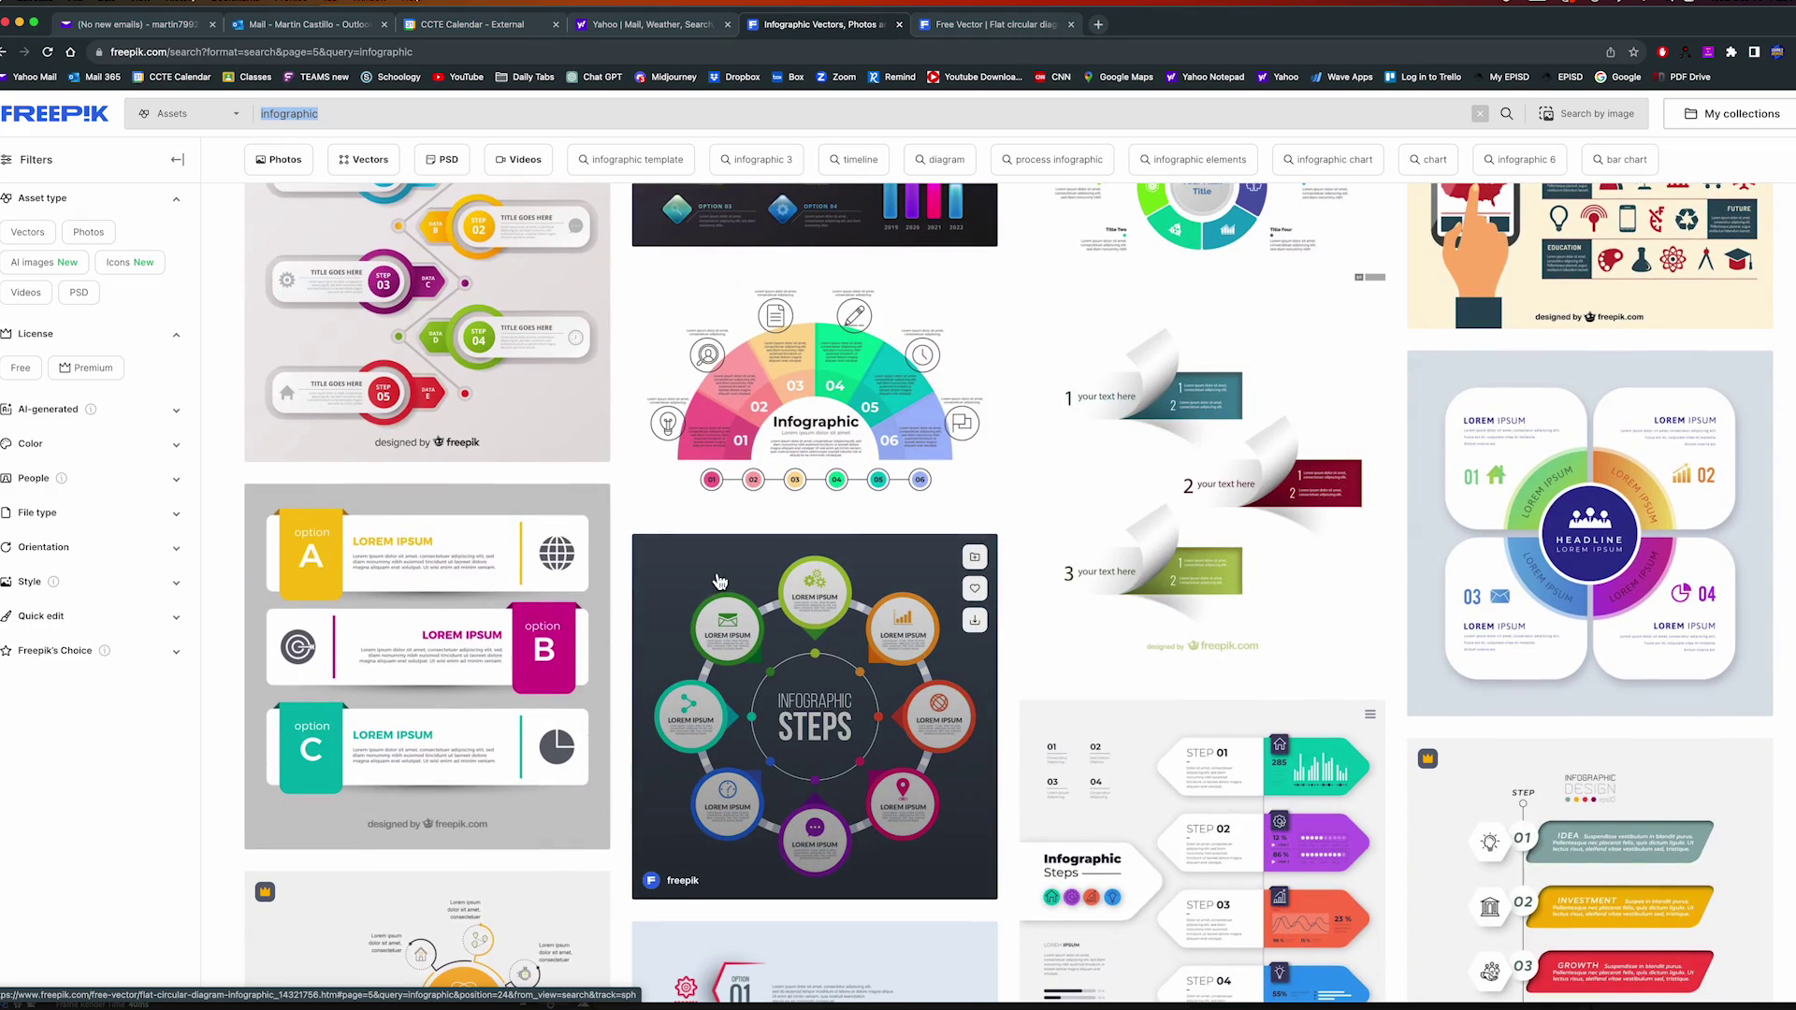
scroll(1160, 407, up, 10)
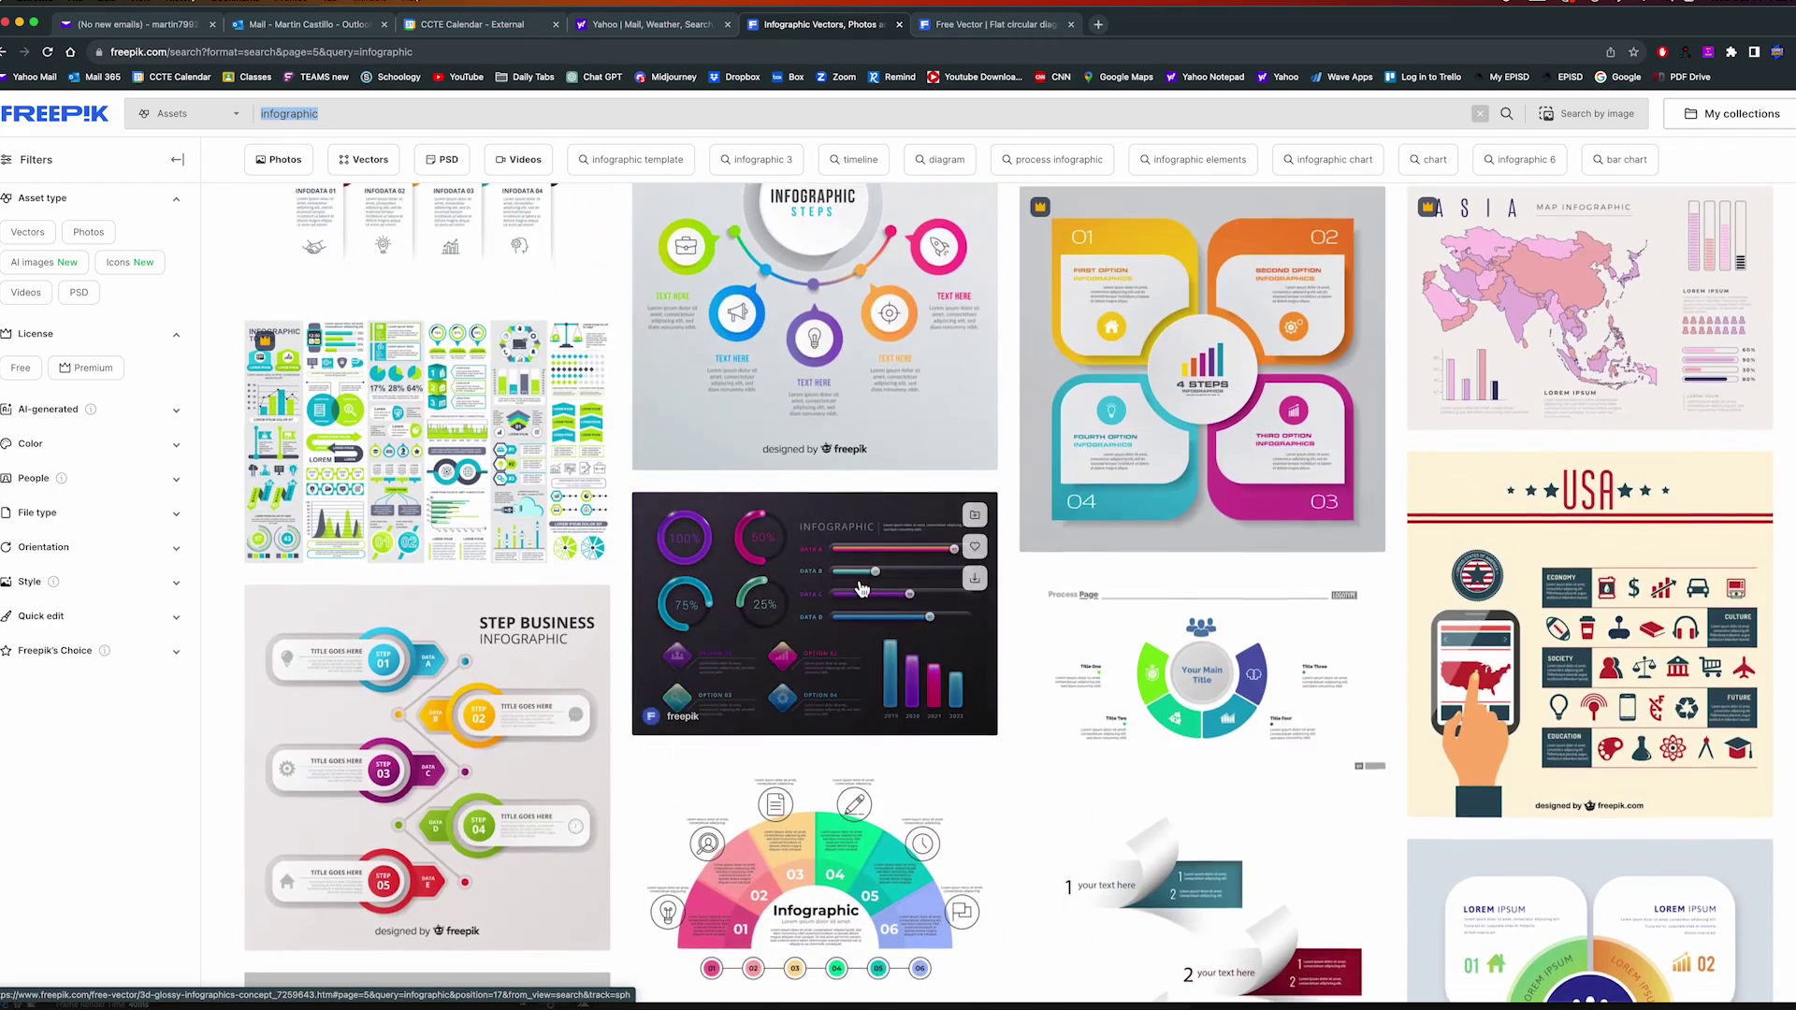
scroll(1160, 407, up, 5)
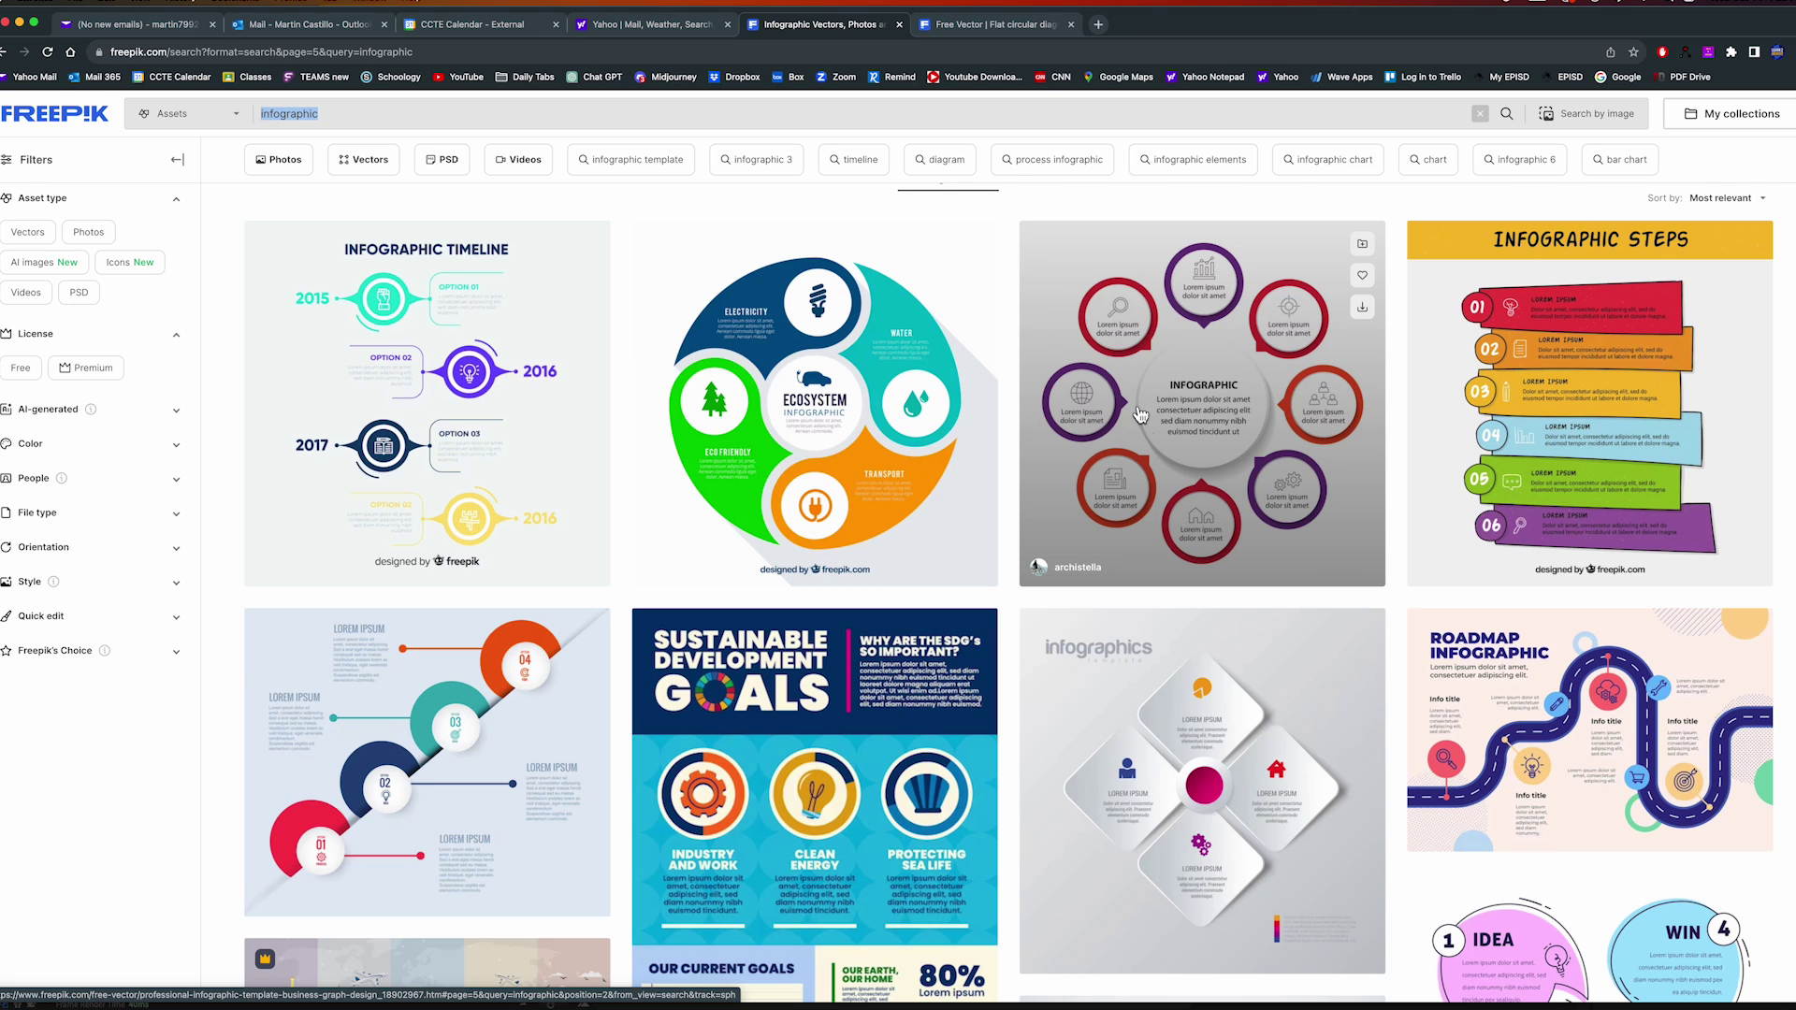
scroll(859, 622, down, 15)
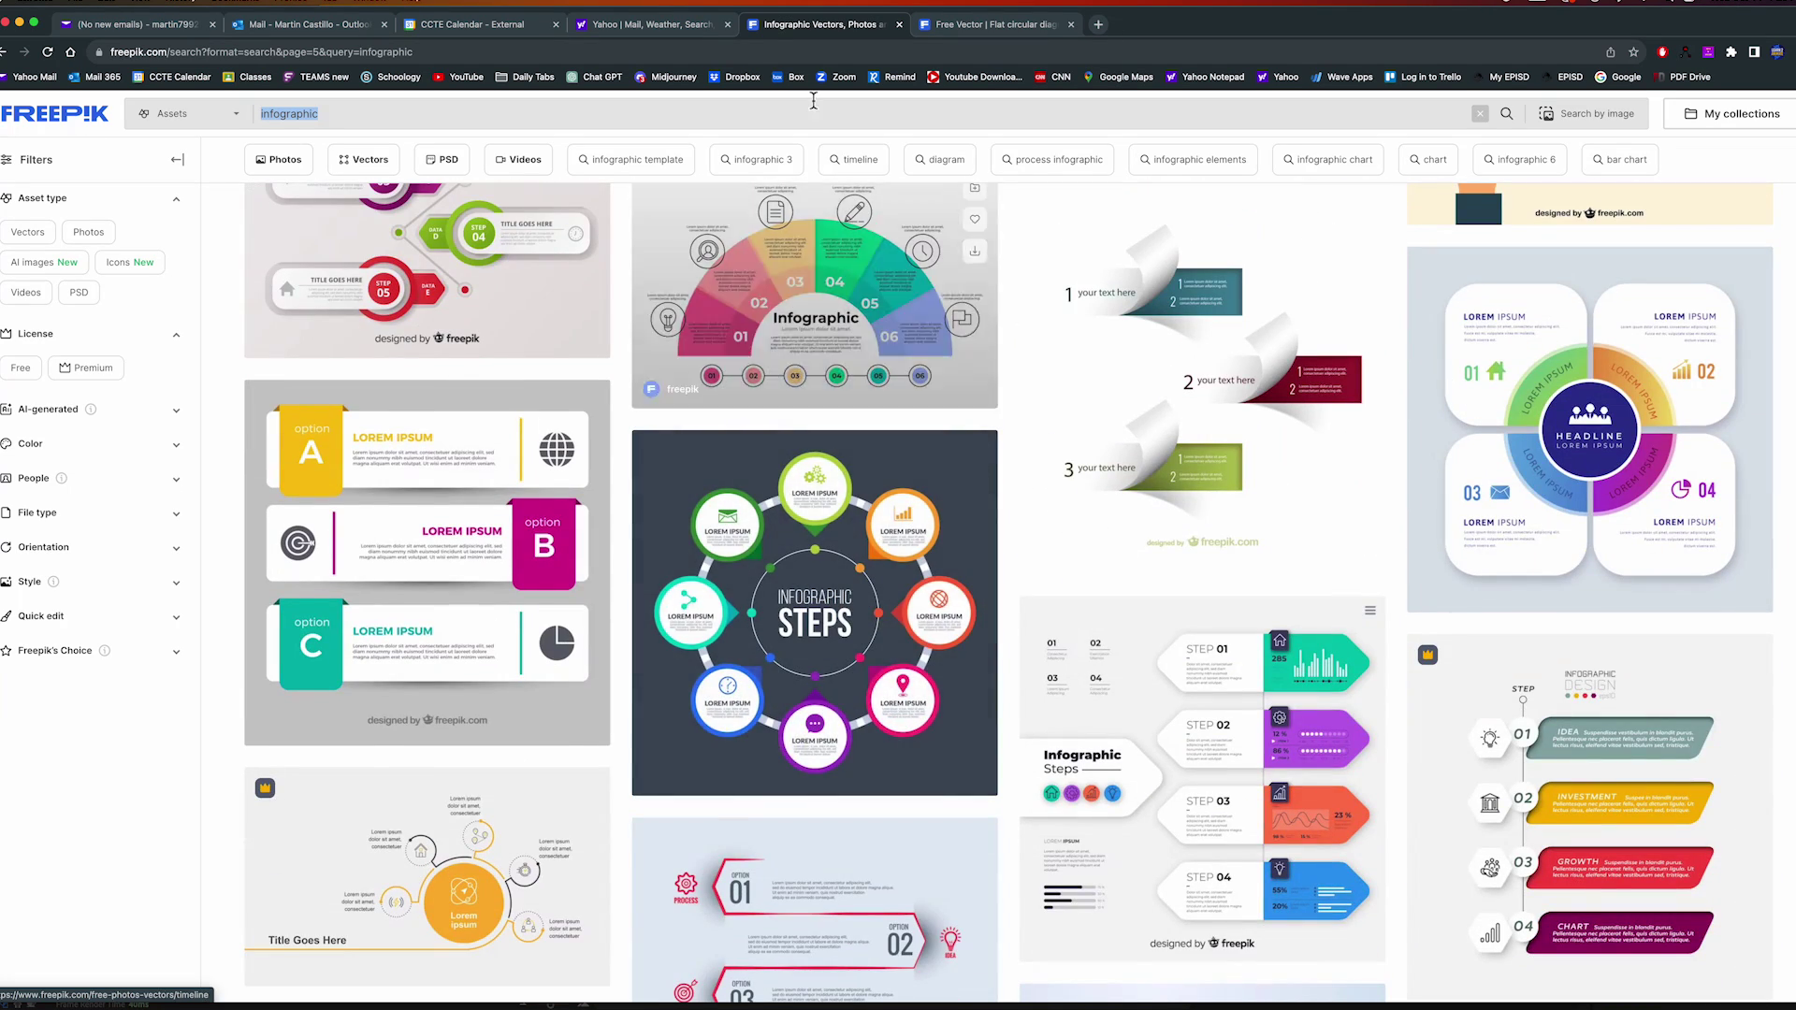
click(950, 33)
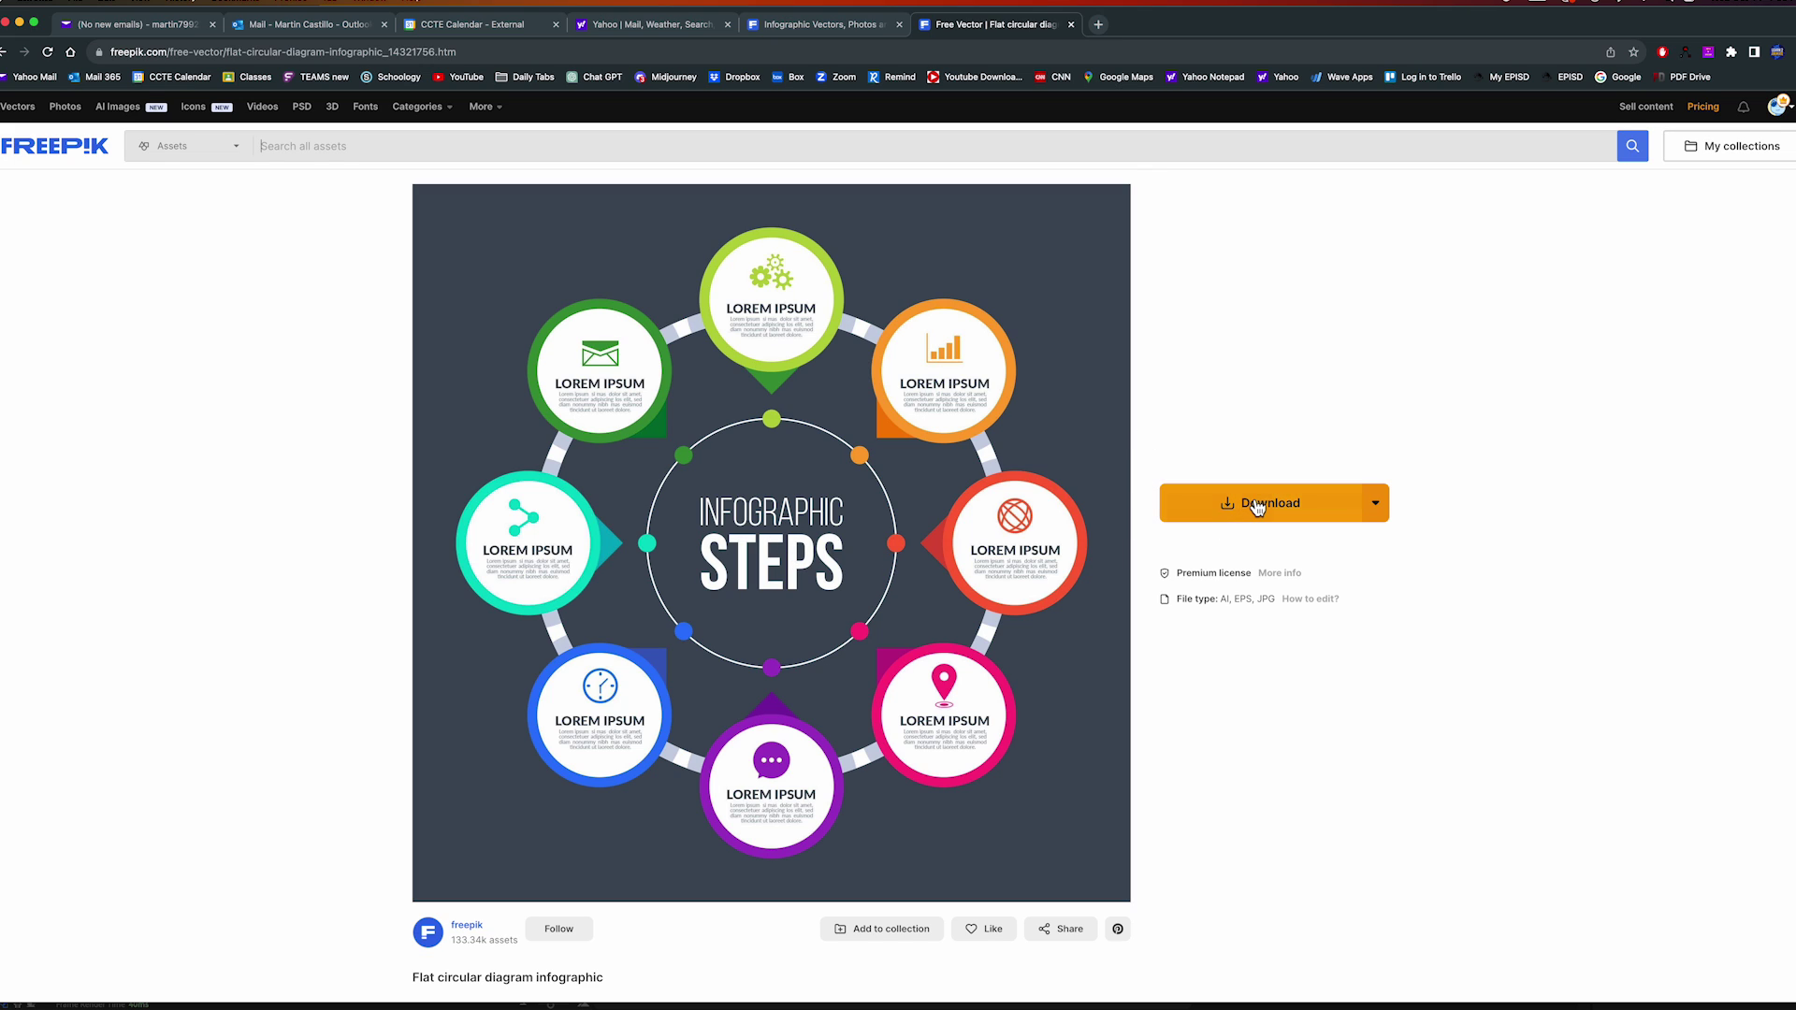
Switch to the Infographic.ai career-wheel document in Illustrator 2023 from the Dock.
mouse_move(559, 994)
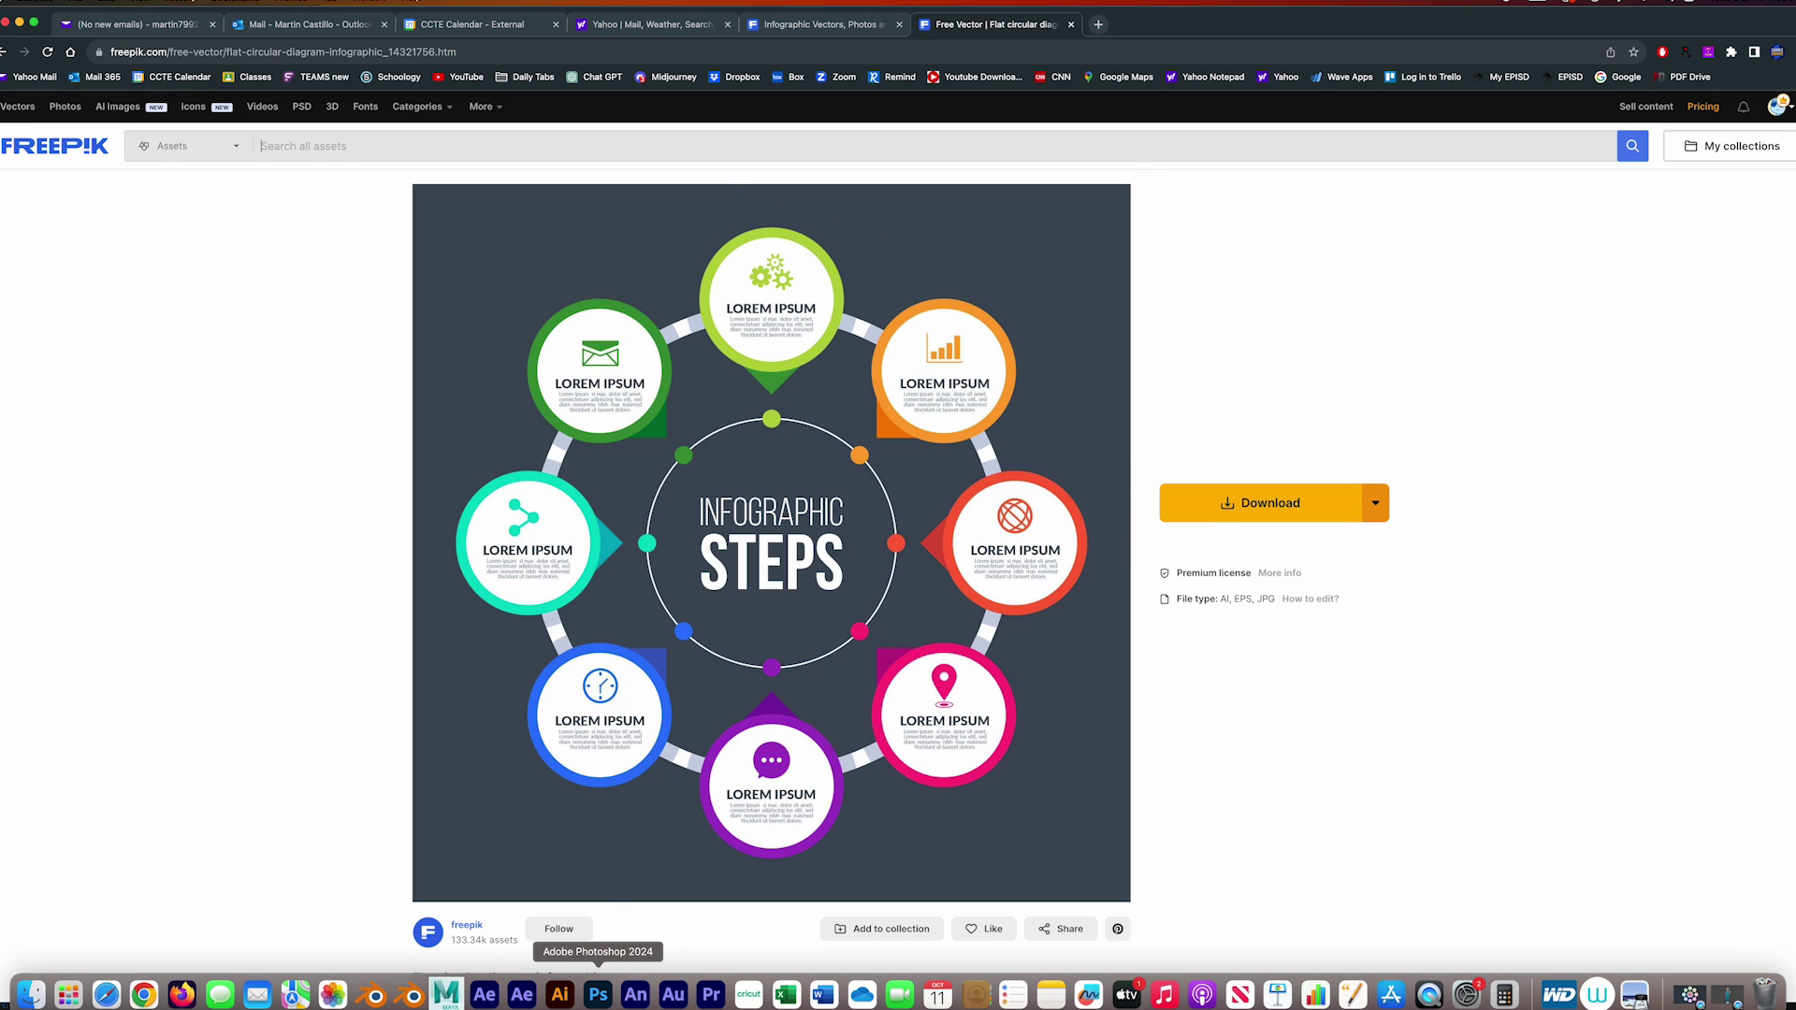
click(560, 994)
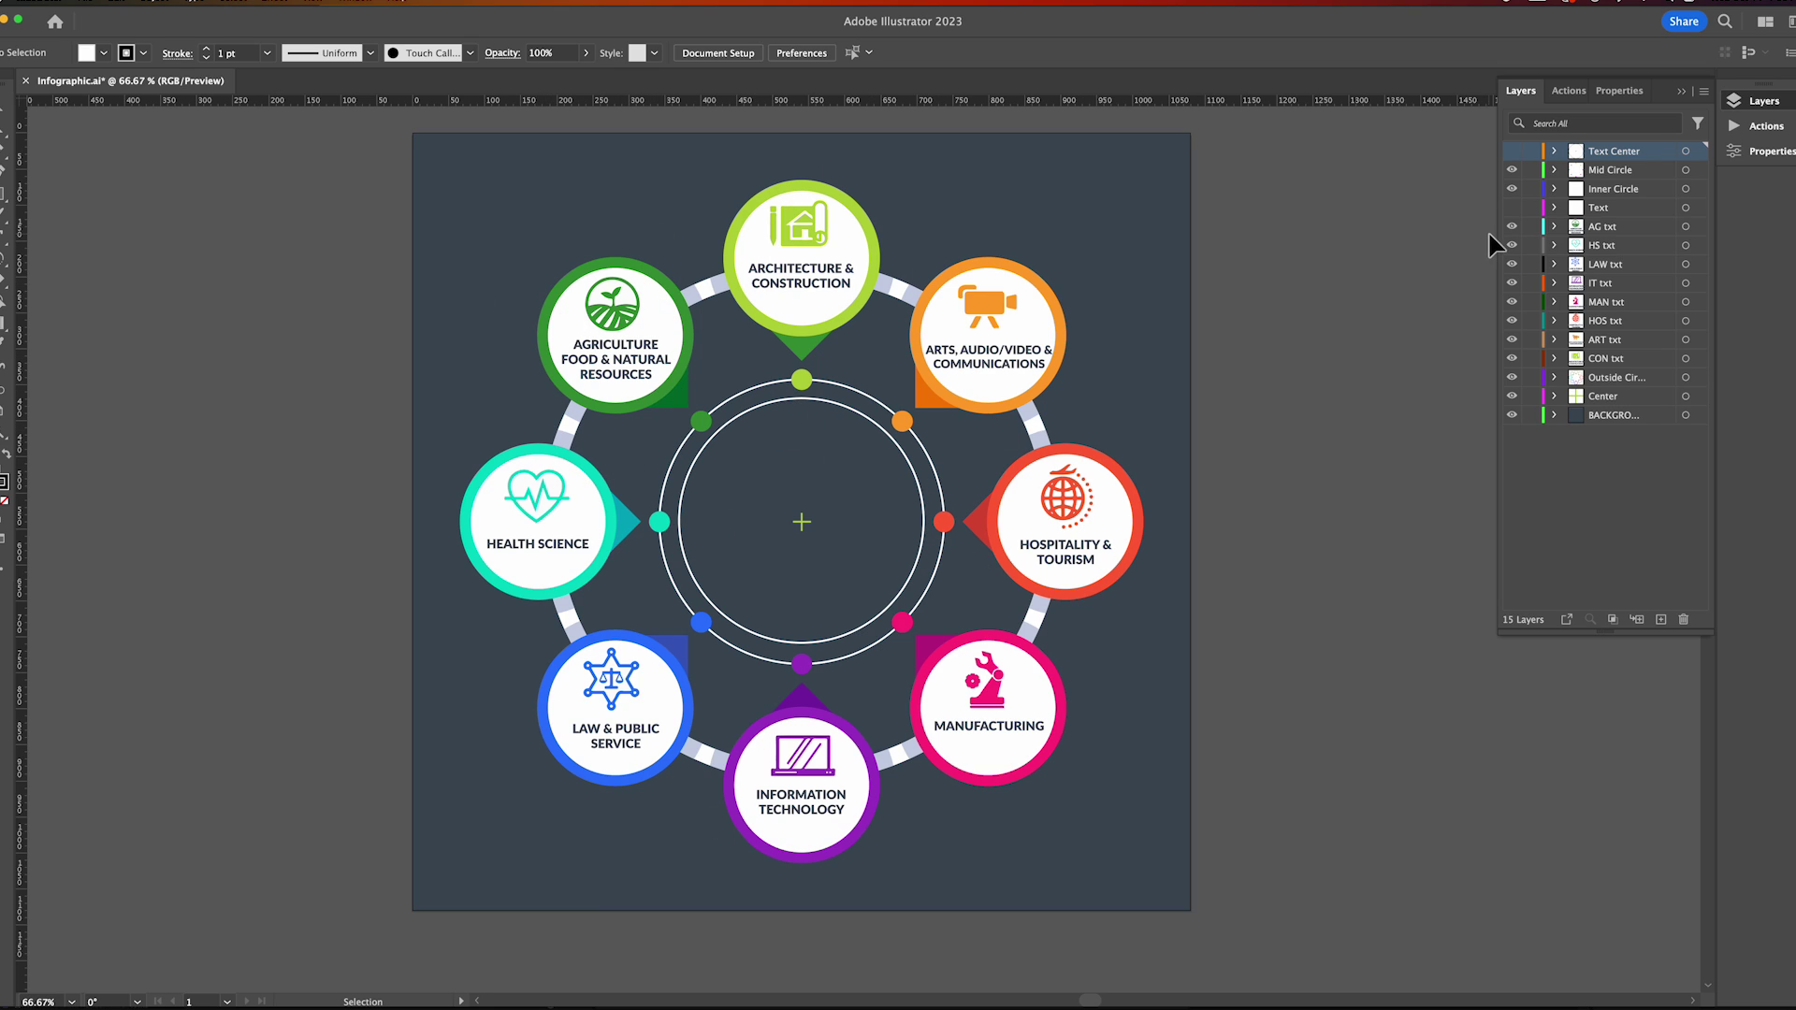
Toggle the Text layer's visibility until the INFOGRAPHIC STEPS title shows in the centre ring.
click(1512, 208)
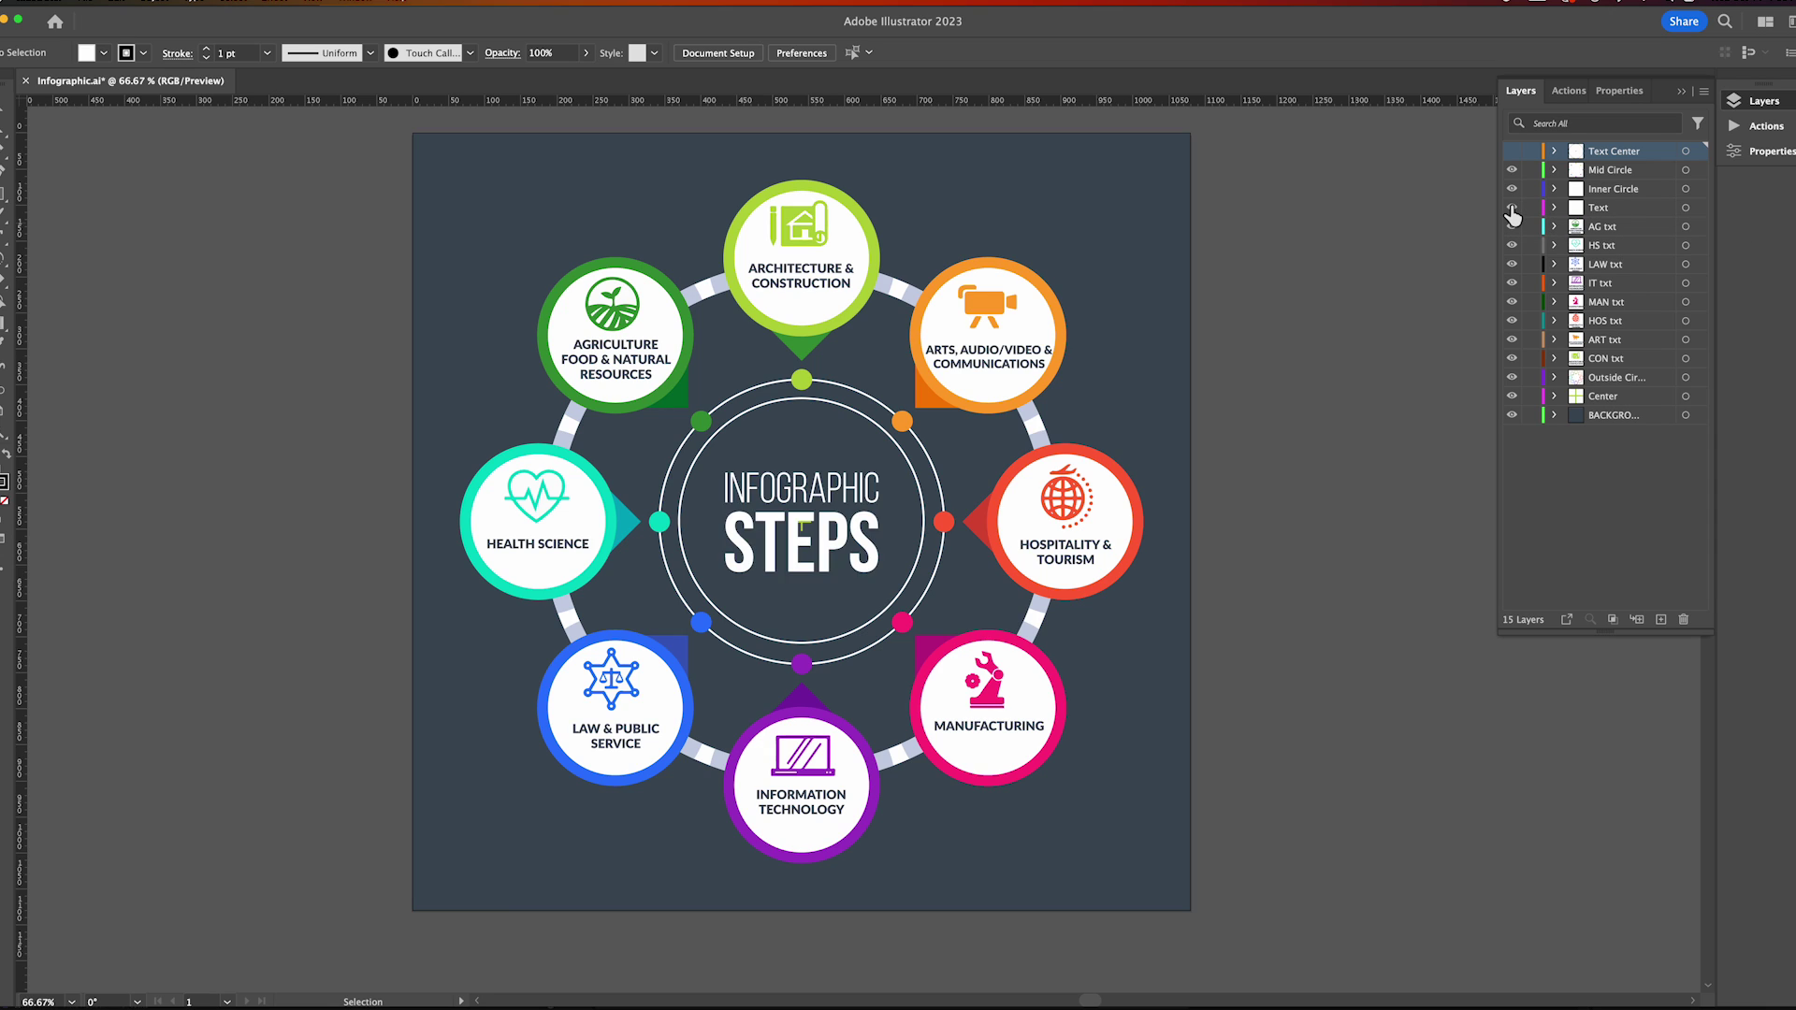
click(1512, 208)
click(1512, 208)
mouse_move(854, 1004)
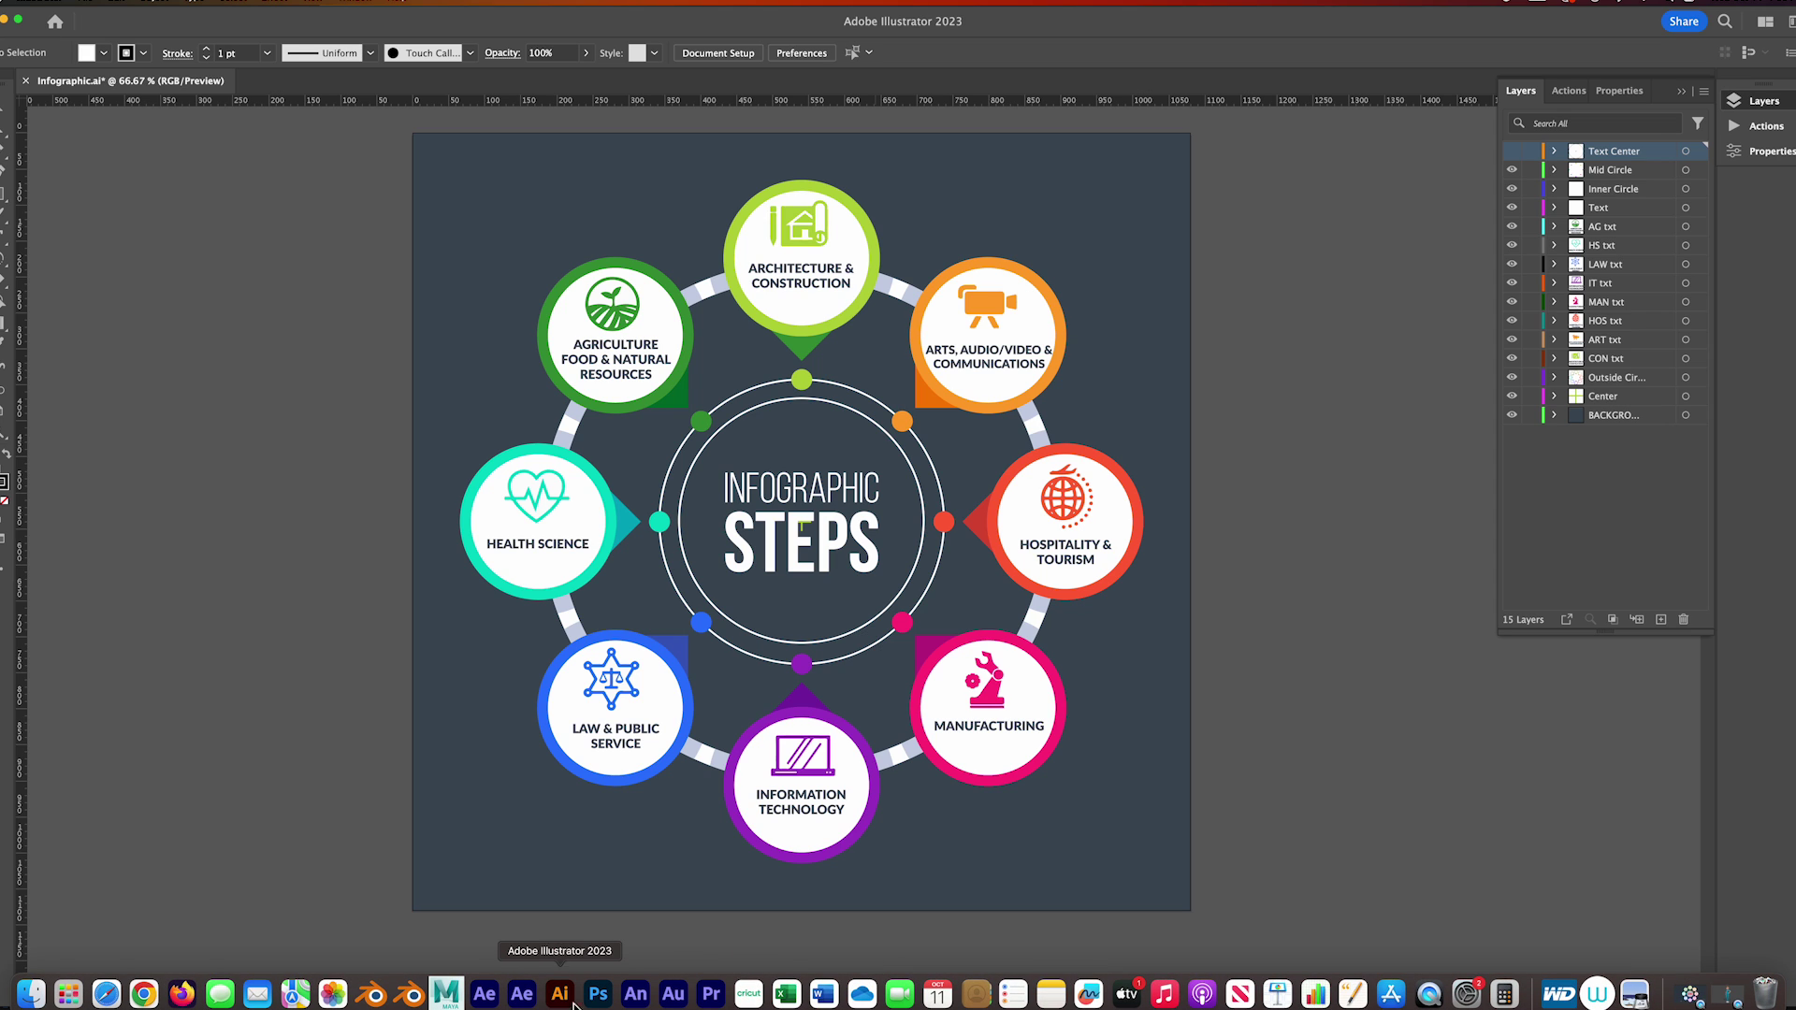
In After Effects, preview Comp 1 and the Names comp's expanding bubbles, then switch to Blender's Girl Anim 04.blend.
click(486, 998)
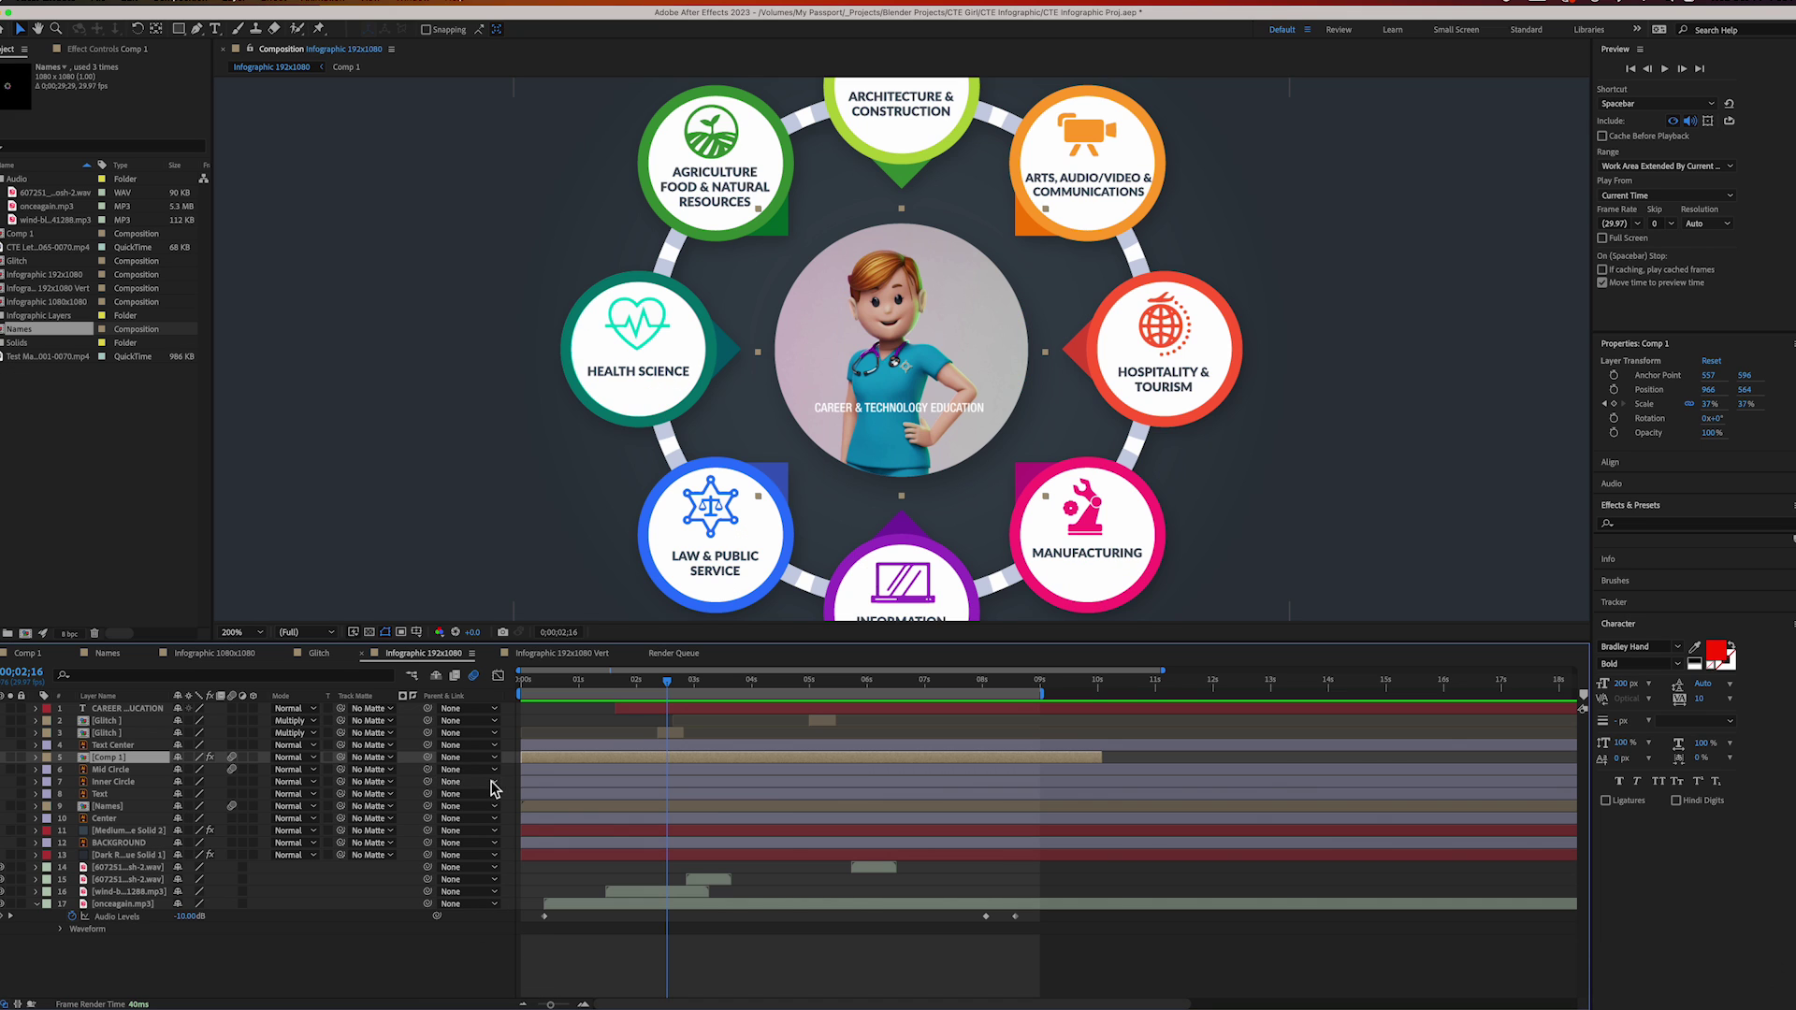
drag(586, 688, 512, 686)
click(36, 654)
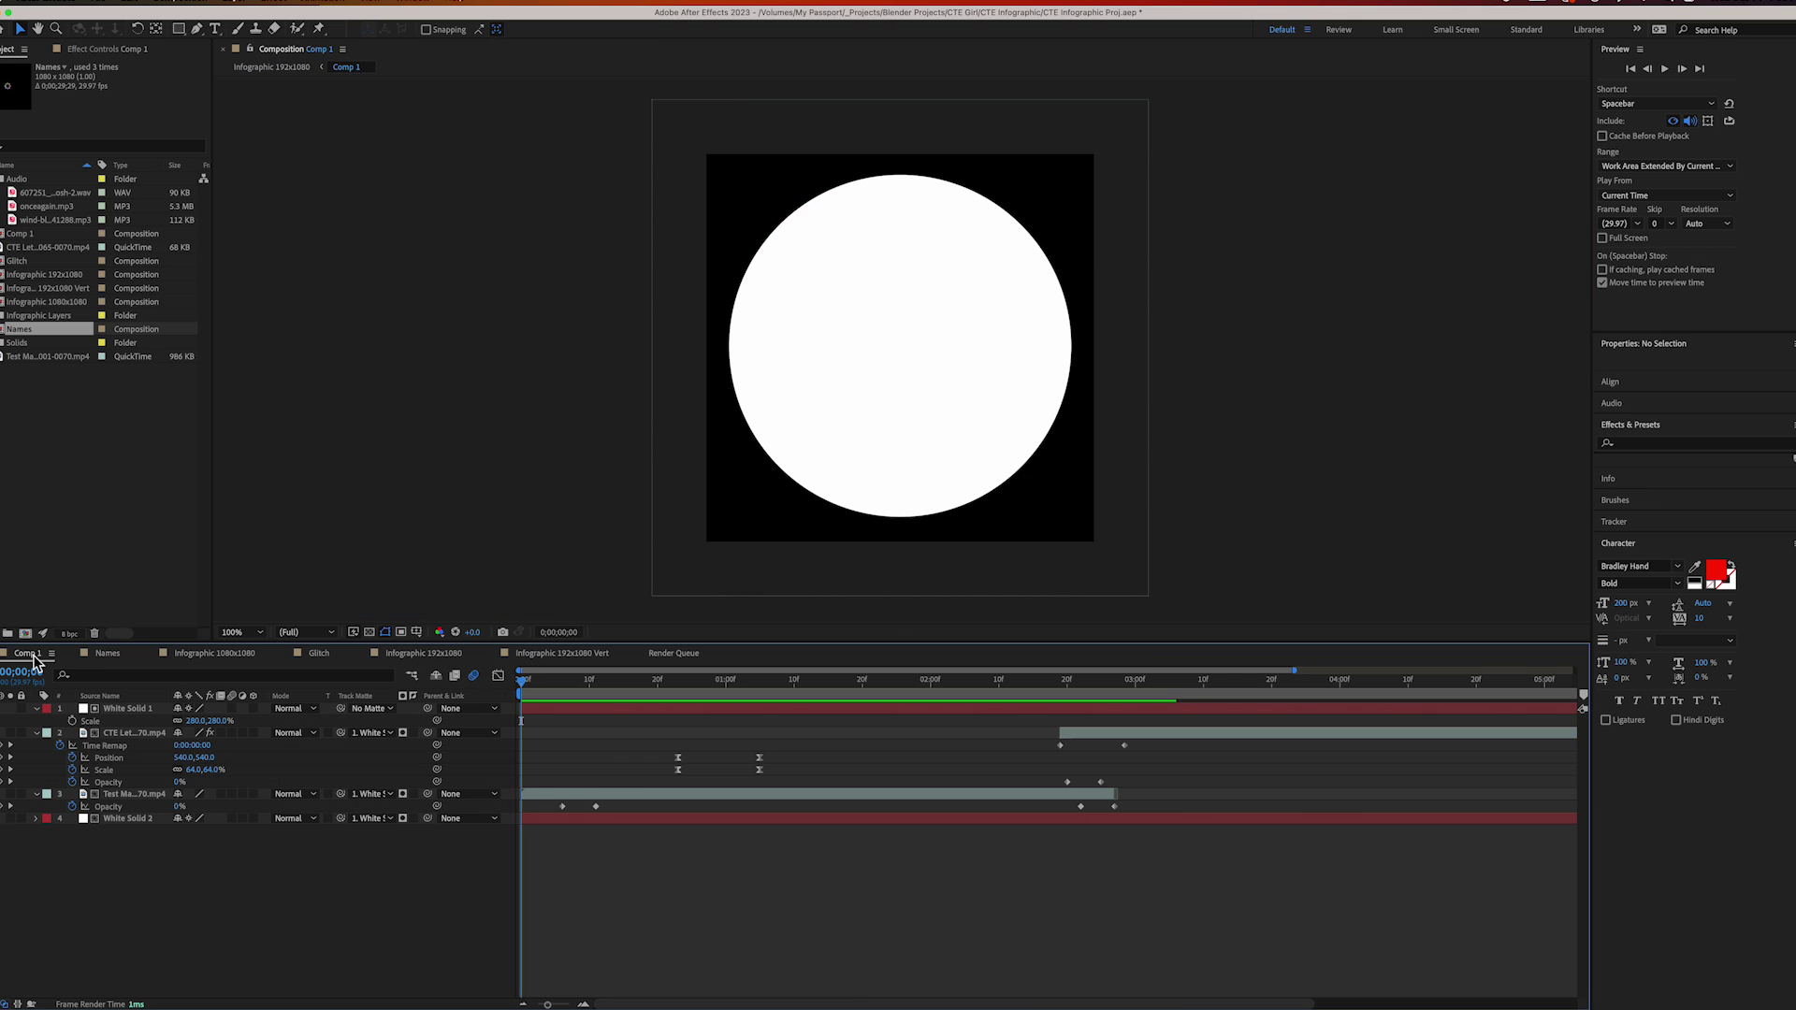
click(114, 654)
drag(525, 689, 671, 702)
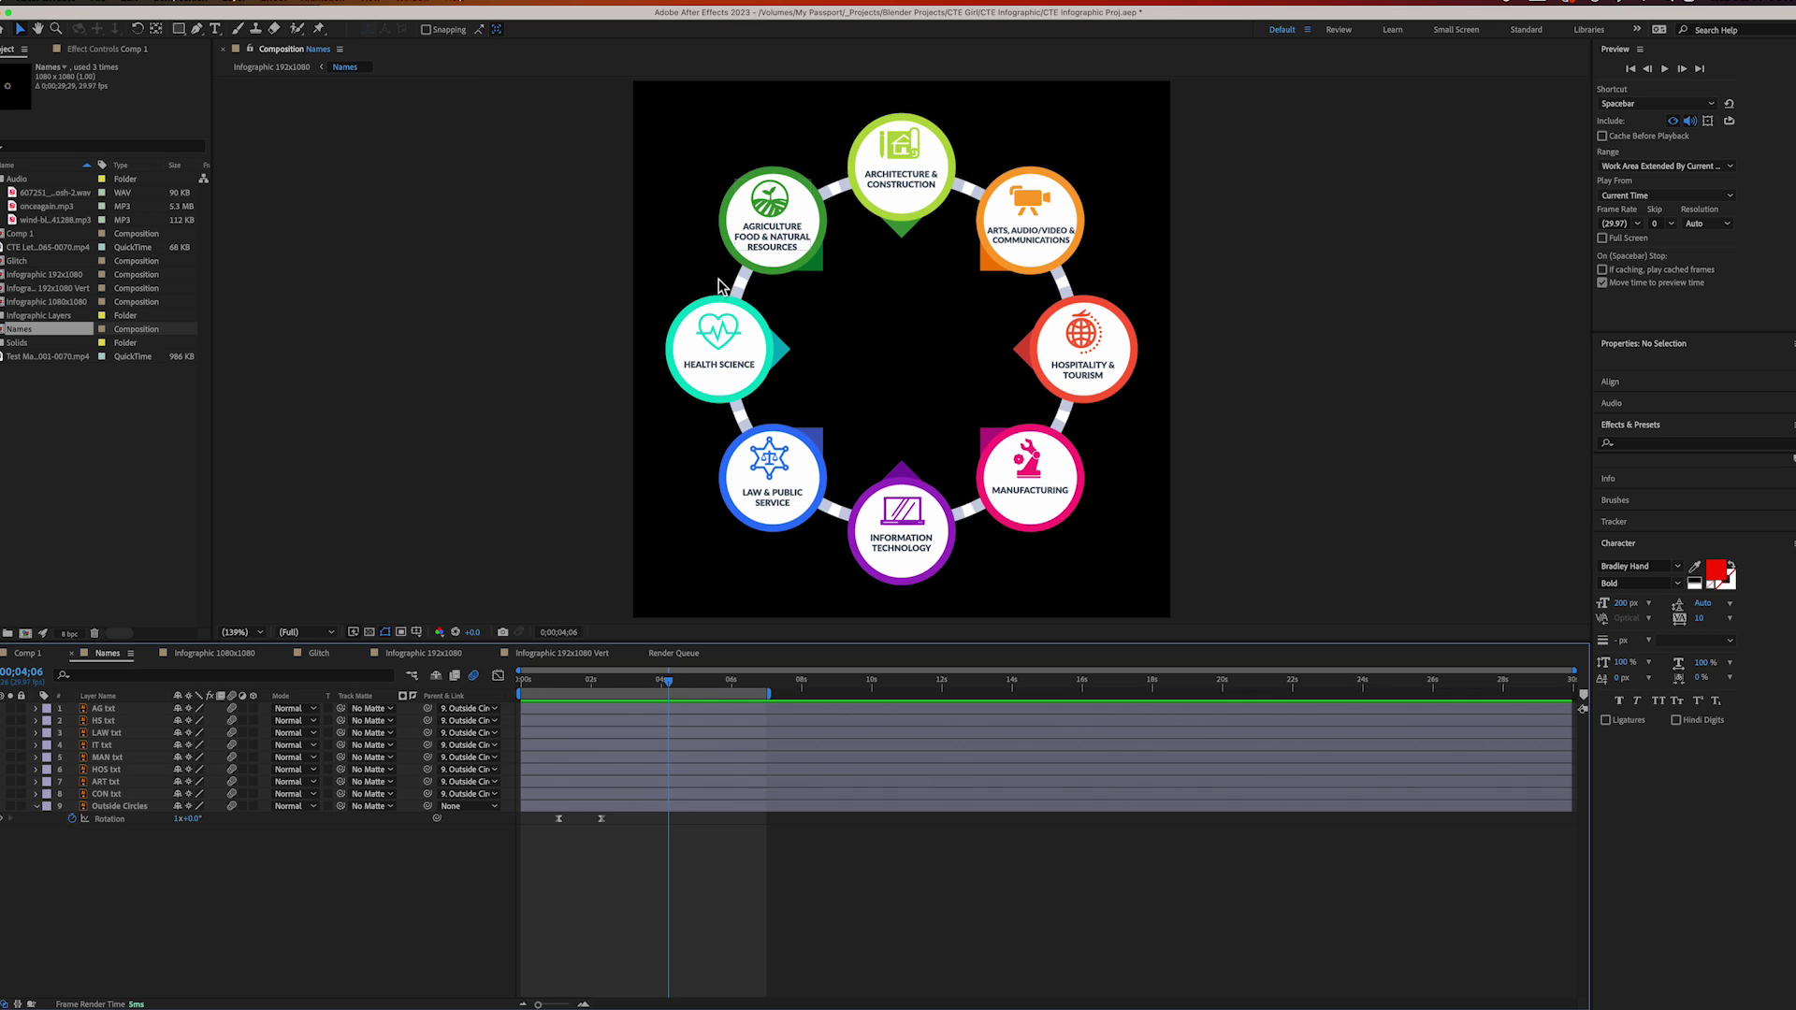
mouse_move(446, 994)
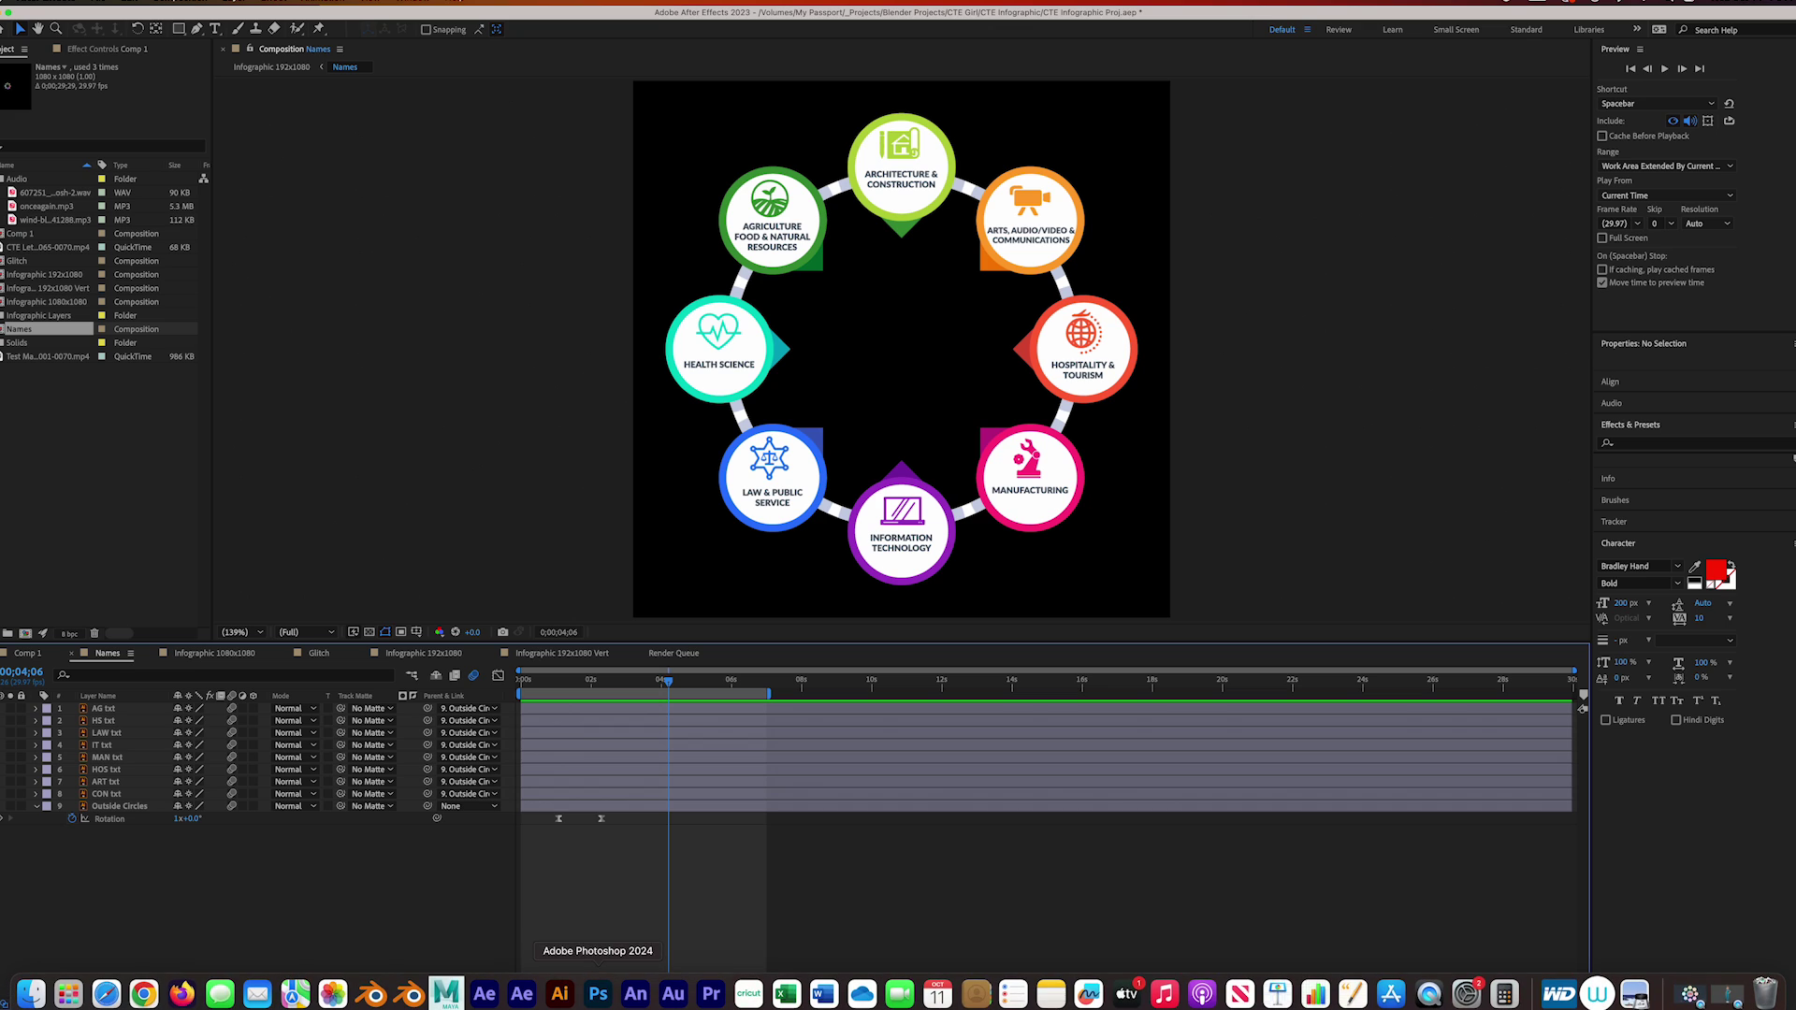
click(374, 996)
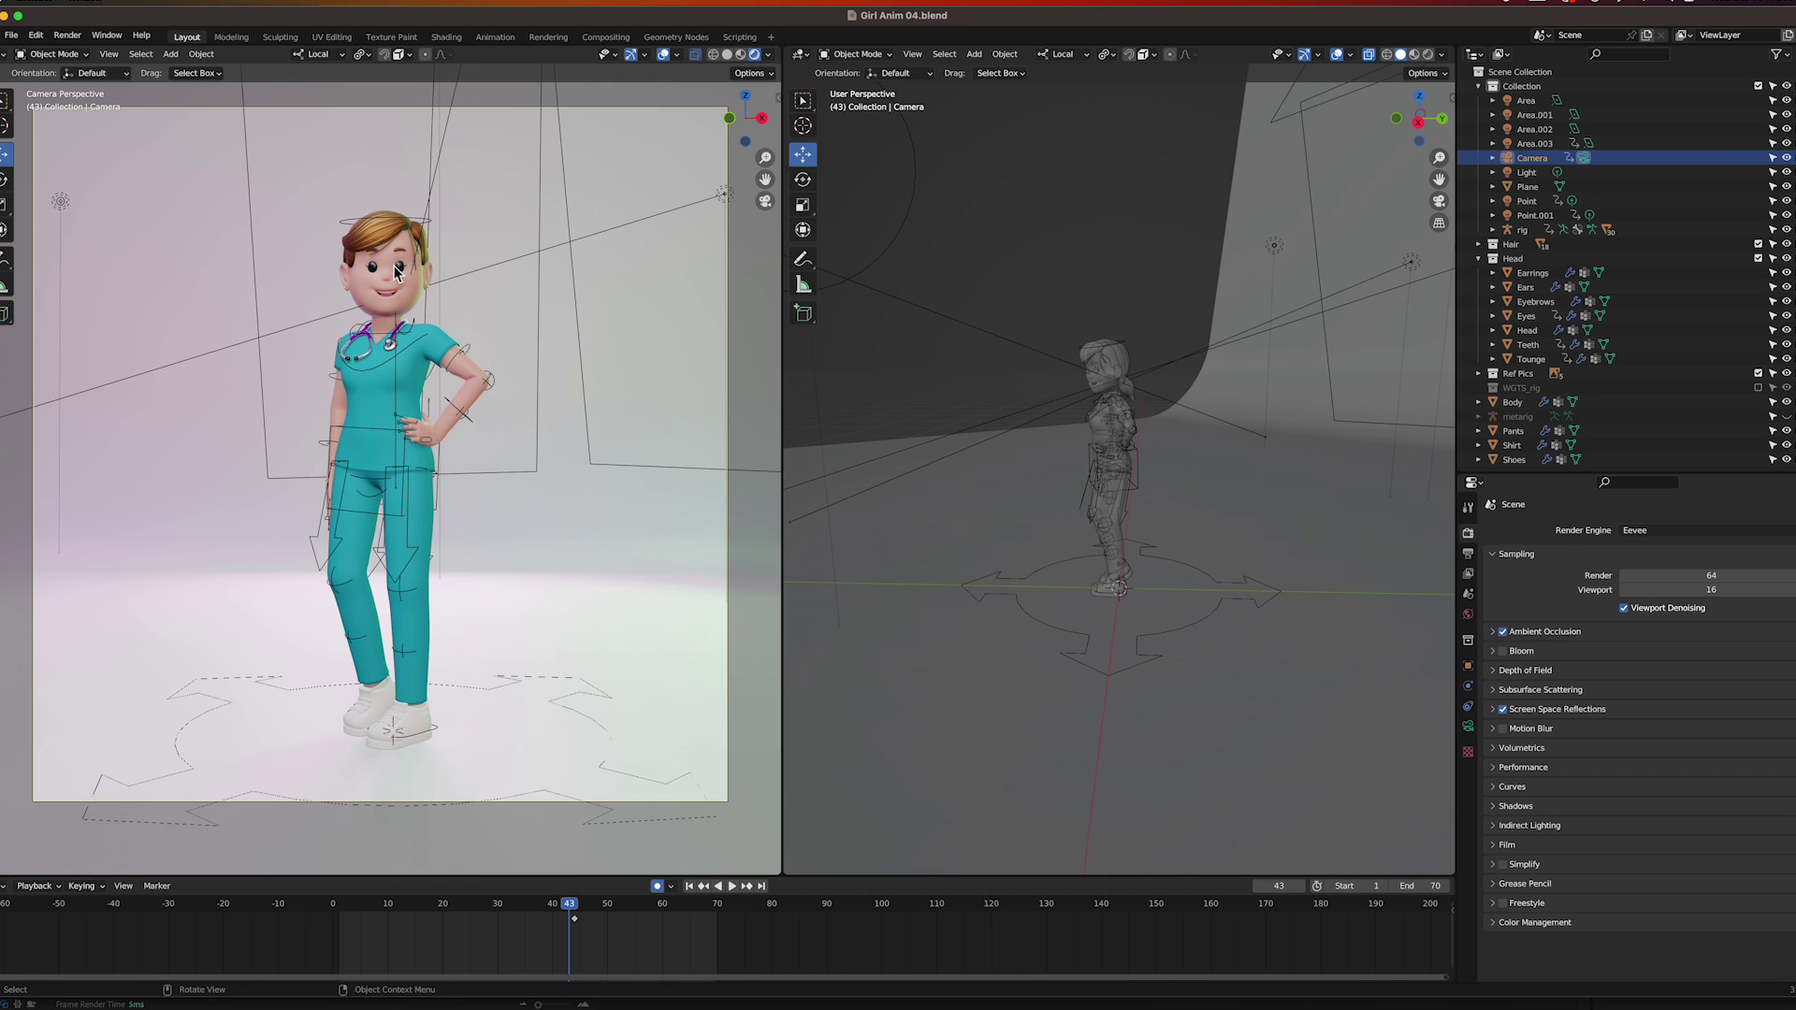
Join Blender's two viewports into one large view.
scroll(1024, 427, down, 5)
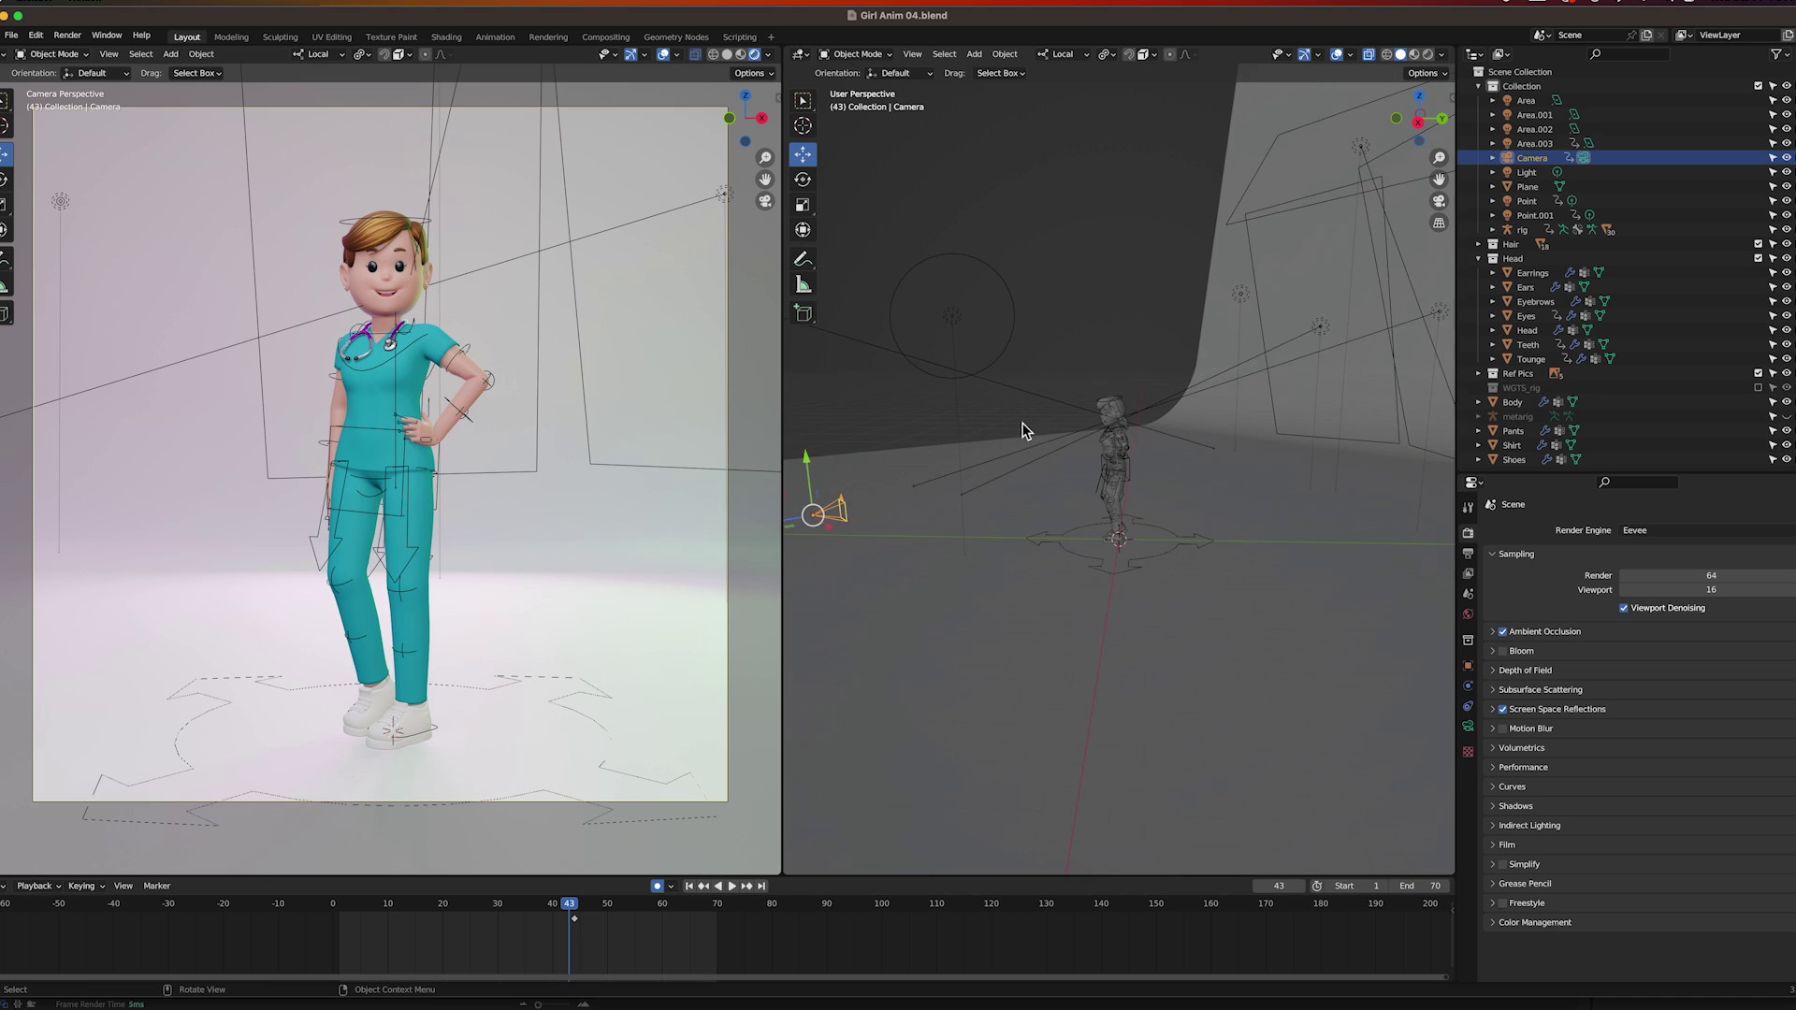
scroll(1021, 429, up, 2)
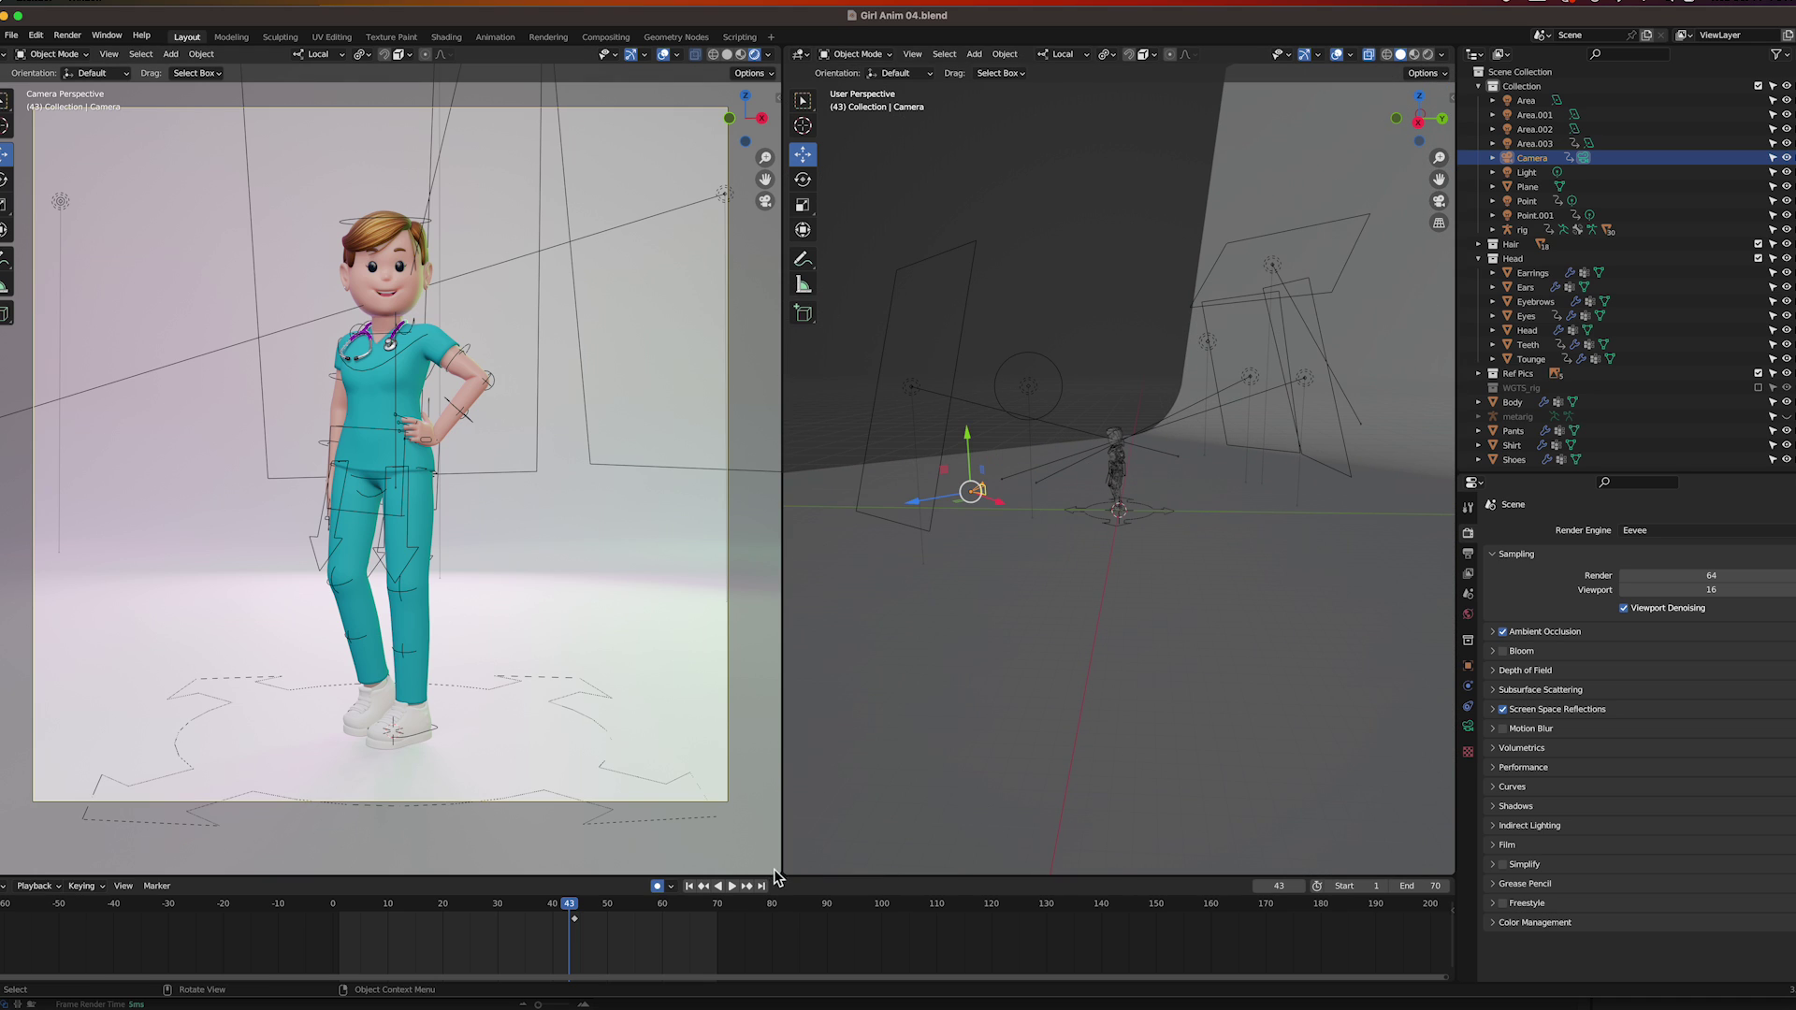
drag(790, 871, 756, 561)
Switch to Material Preview shading and orbit to face the nurse frontally.
scroll(659, 544, up, 2)
scroll(658, 544, down, 3)
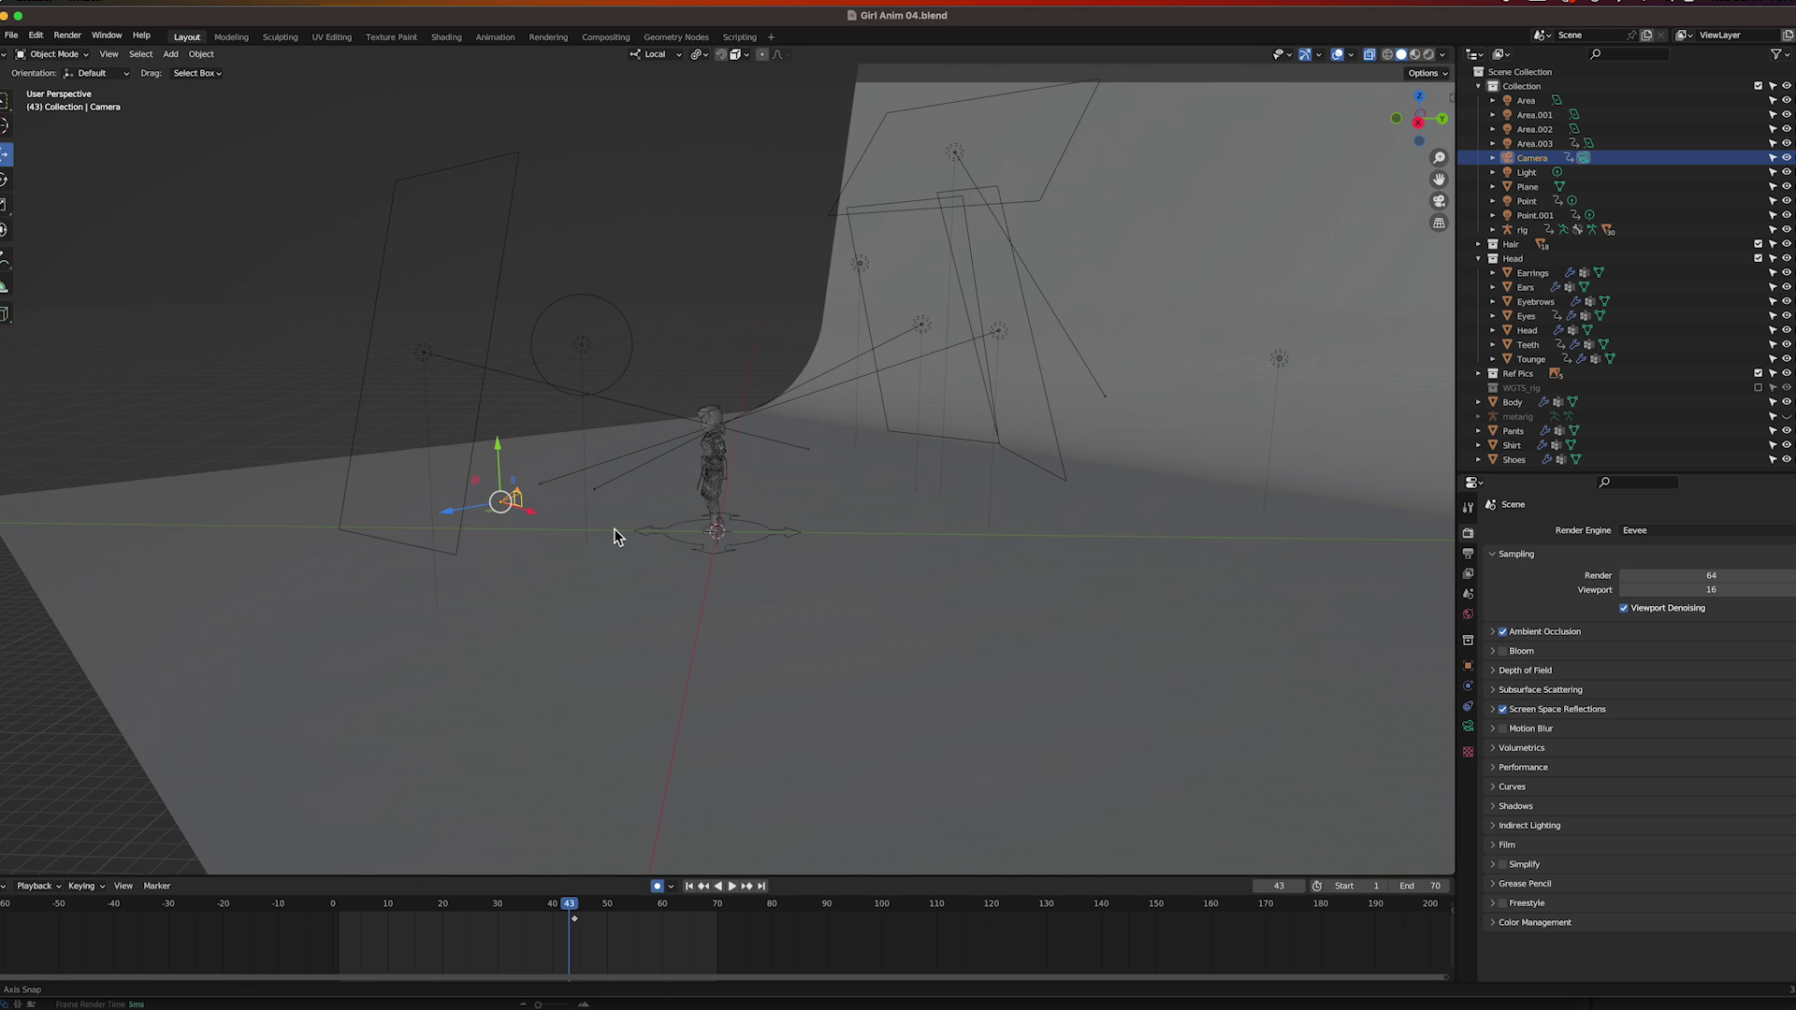
mouse_move(617, 531)
mouse_down()
mouse_move(841, 551)
mouse_move(761, 515)
mouse_move(646, 502)
mouse_move(593, 520)
mouse_up()
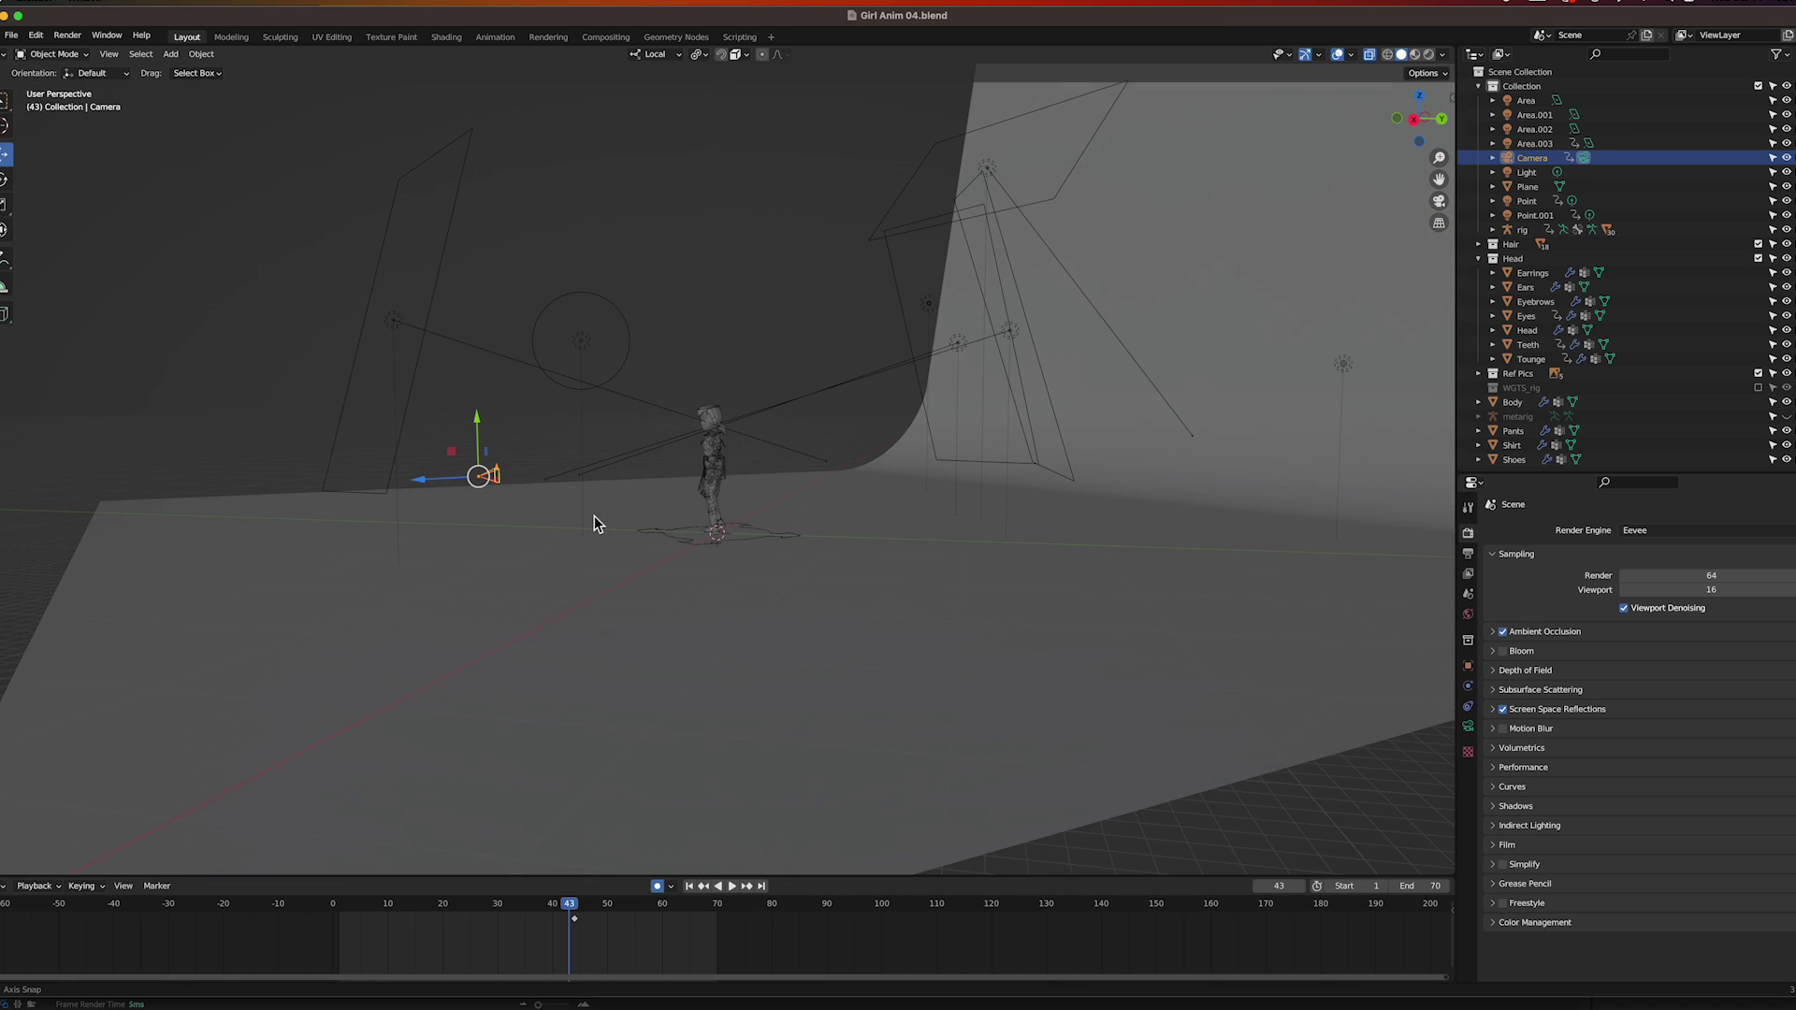
click(1414, 54)
drag(636, 485, 281, 561)
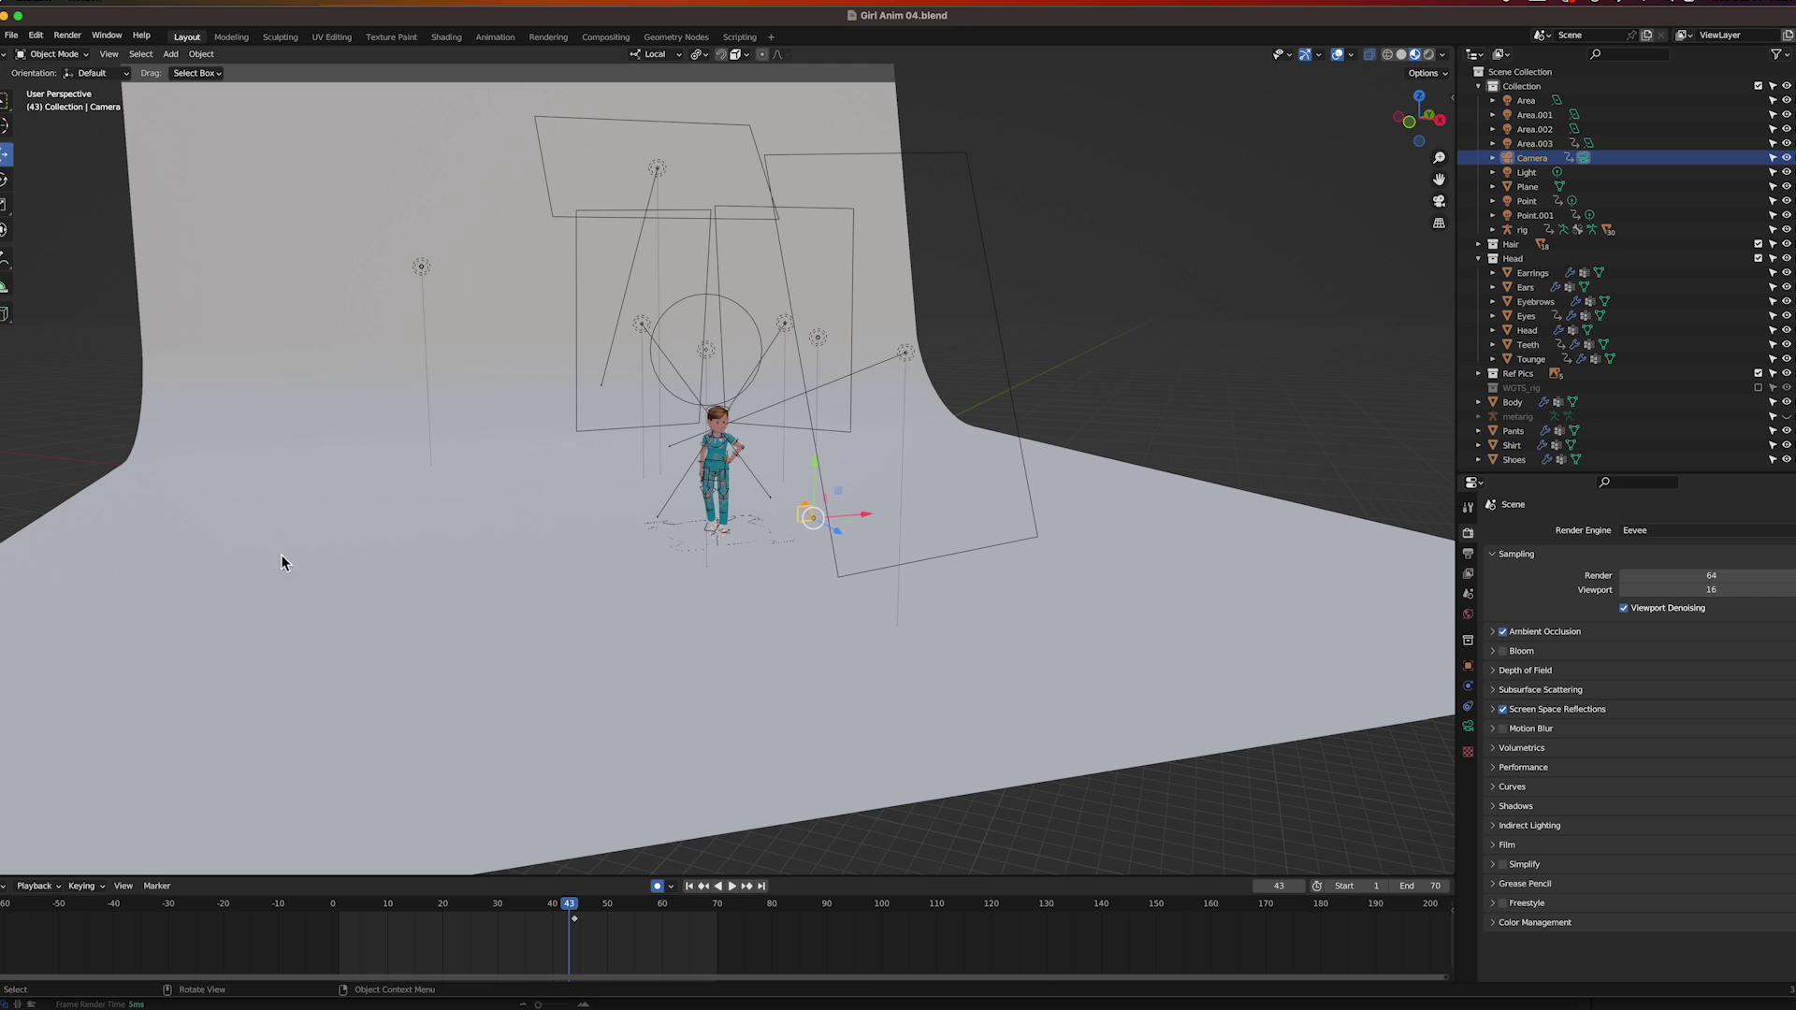
Select the area lights and orbit around the nurse's studio set from side, top, low and front angles.
click(549, 191)
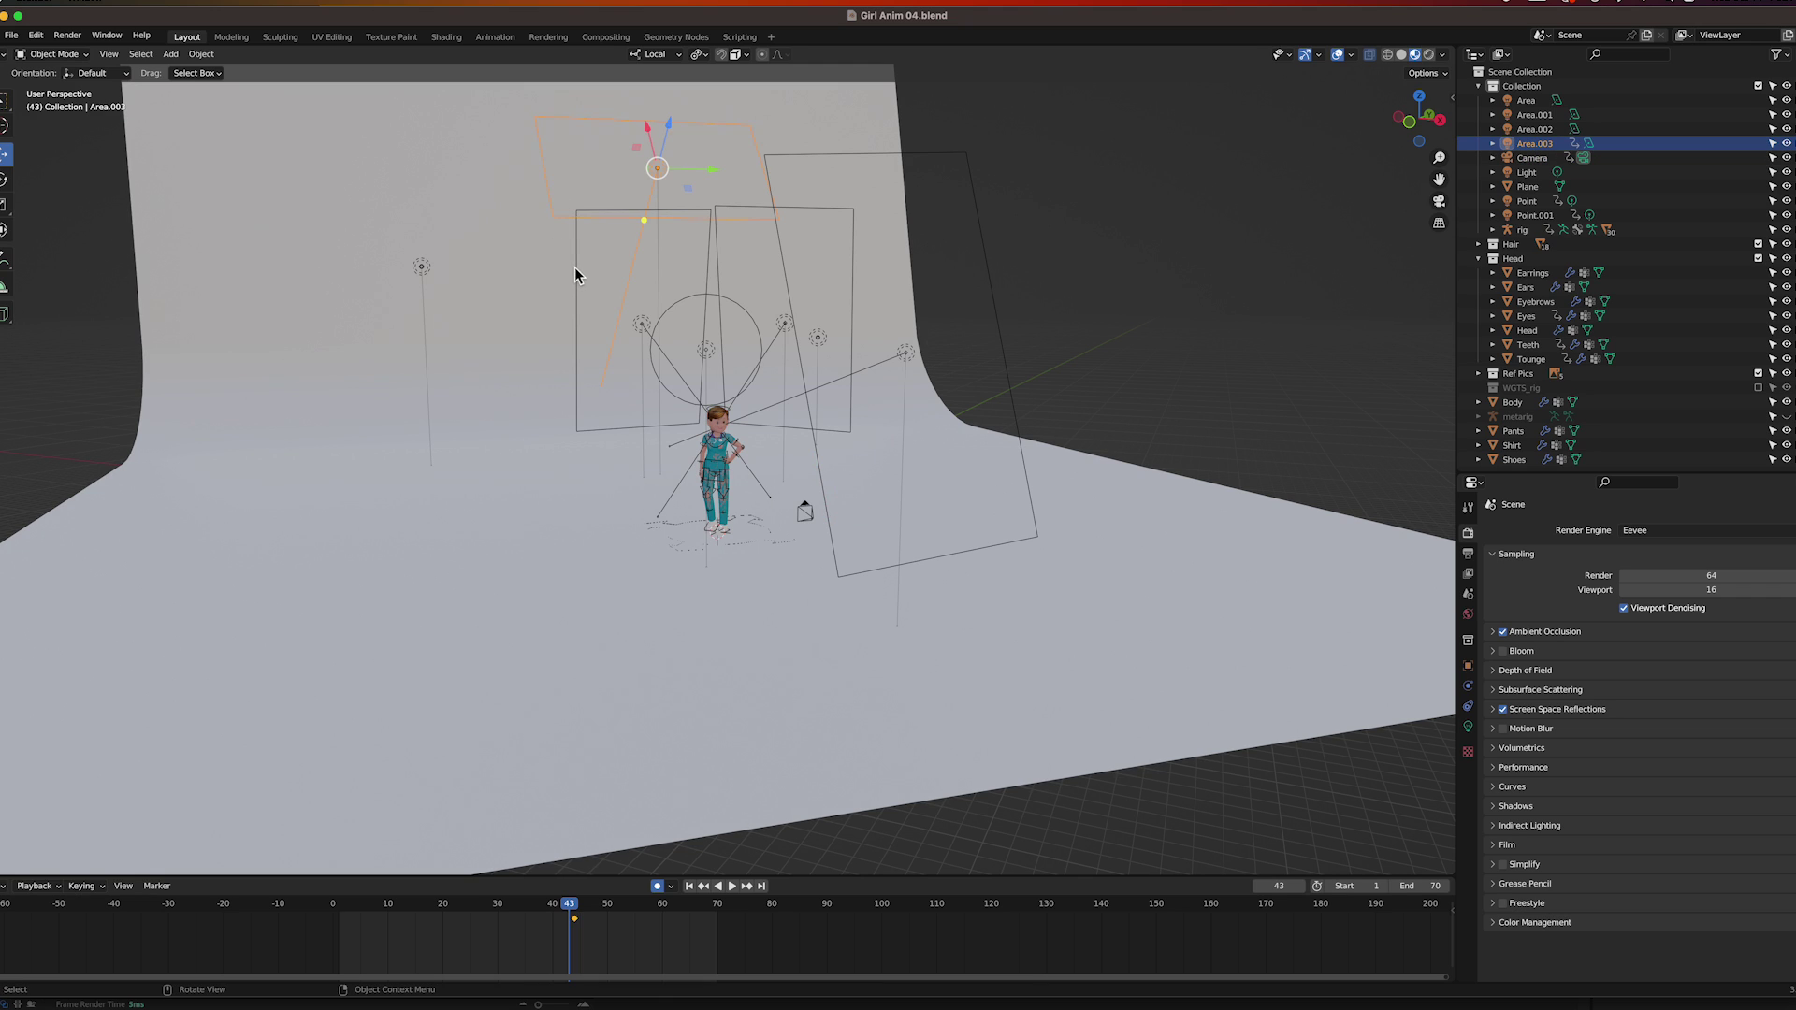
drag(708, 384, 1101, 325)
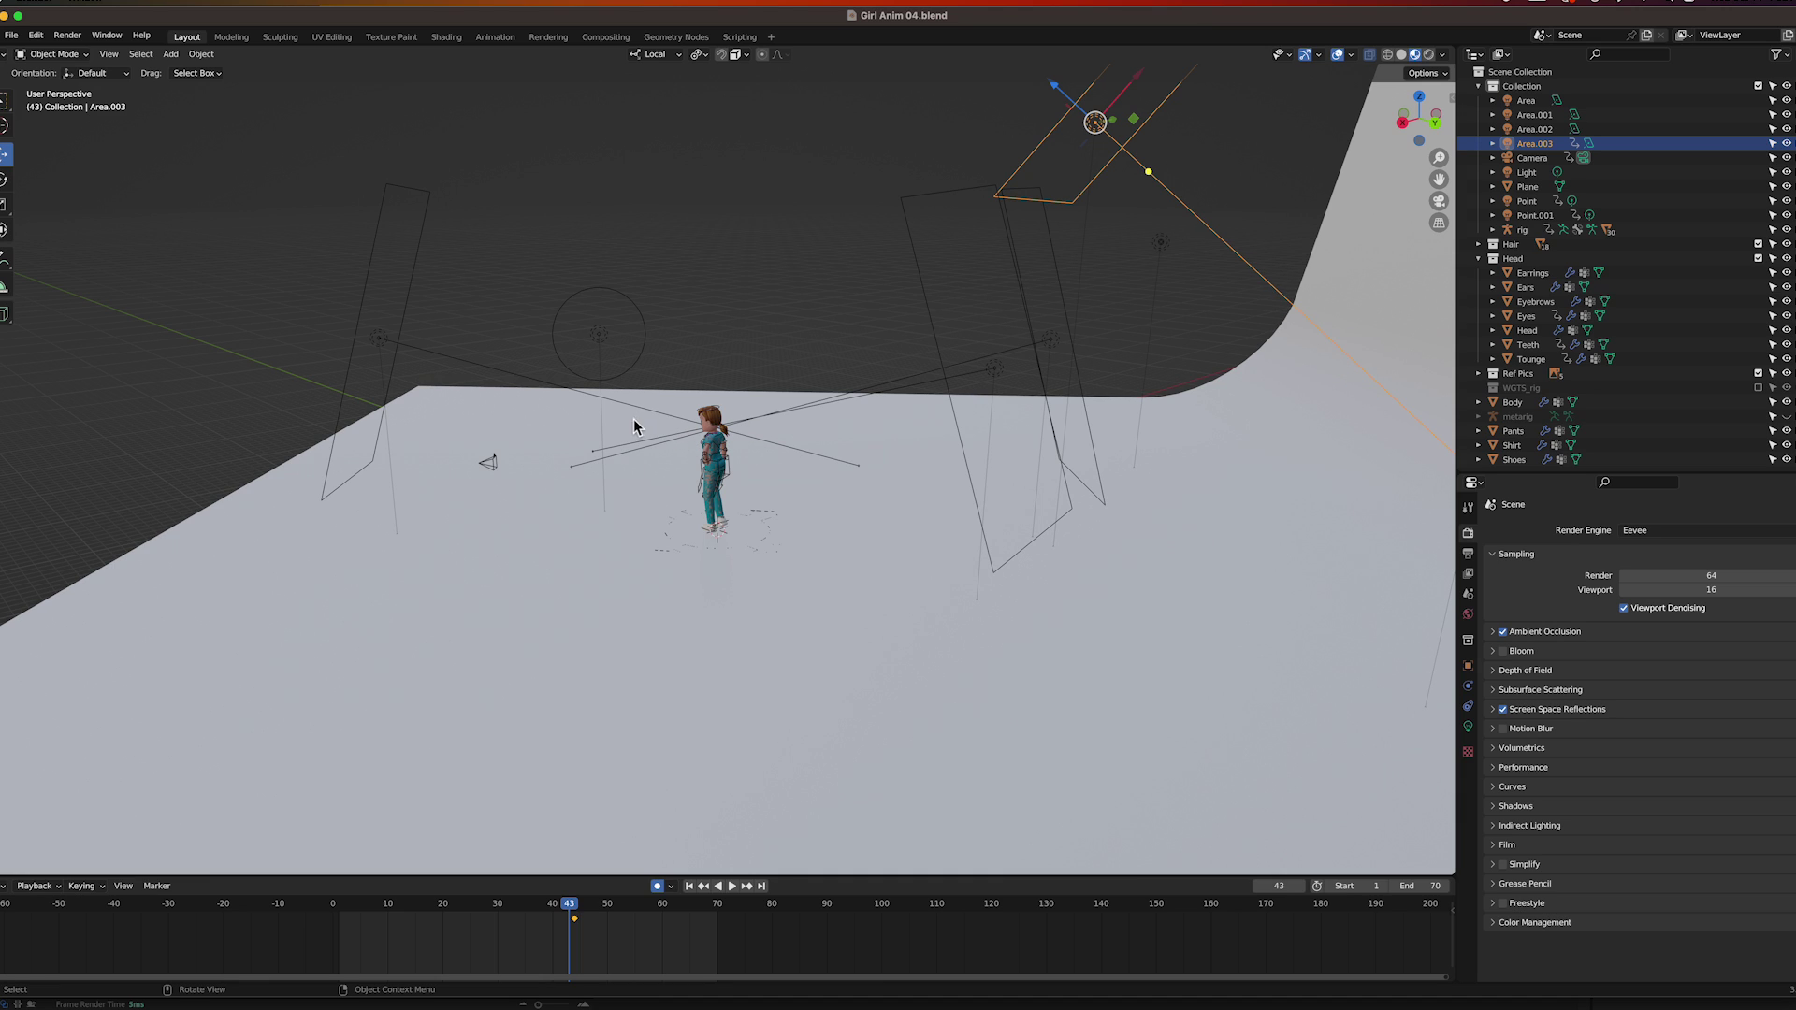
click(378, 337)
drag(381, 337, 625, 412)
drag(786, 511, 548, 555)
scroll(683, 538, up, 8)
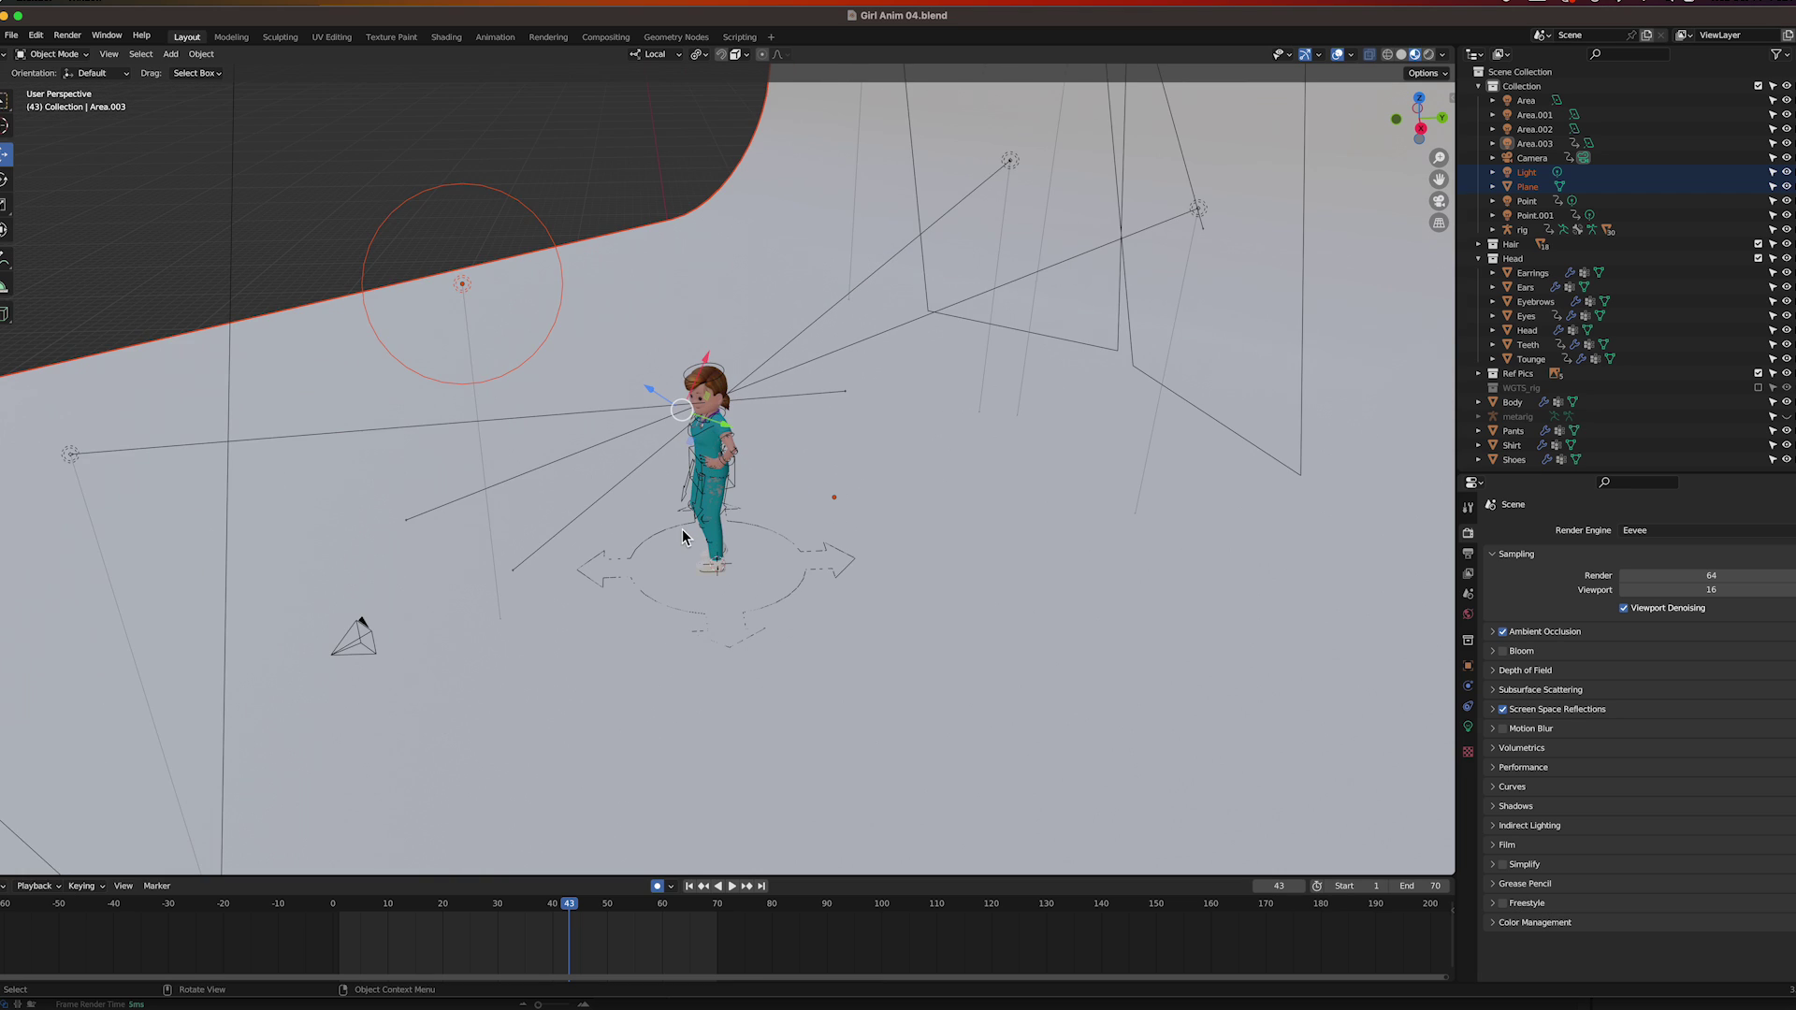
scroll(682, 538, down, 8)
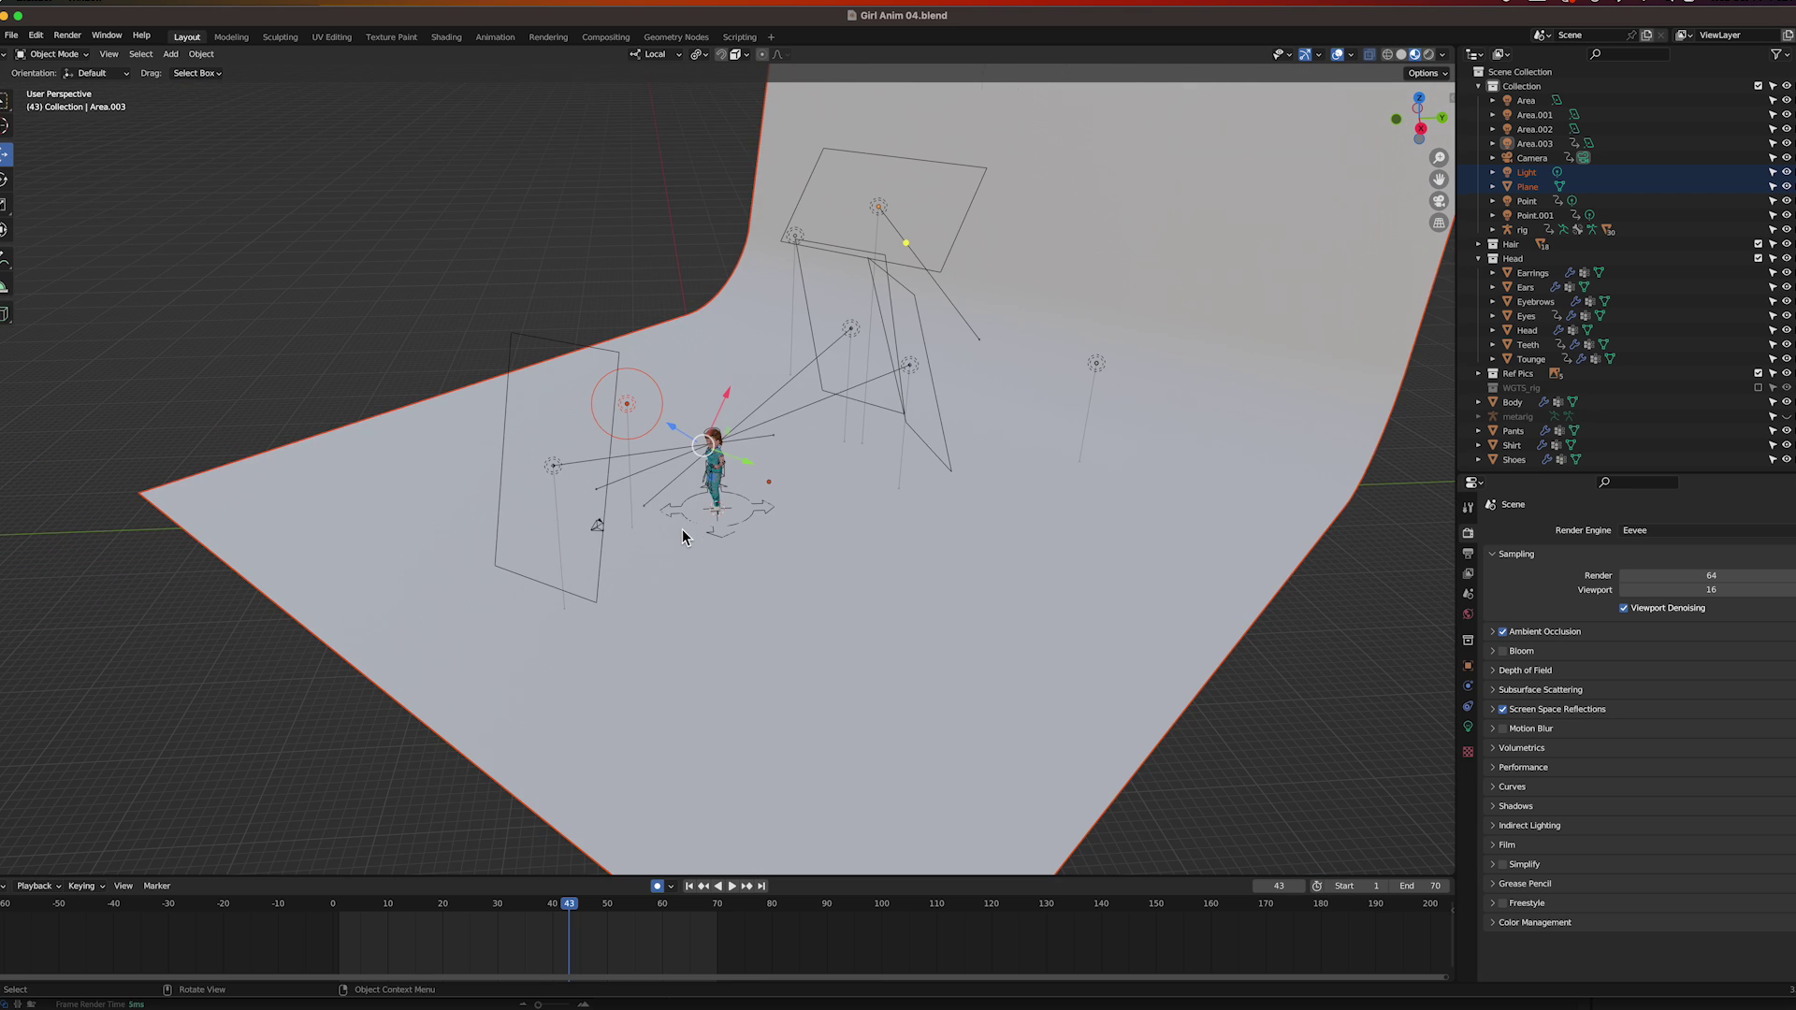
drag(570, 513, 690, 480)
scroll(690, 480, down, 4)
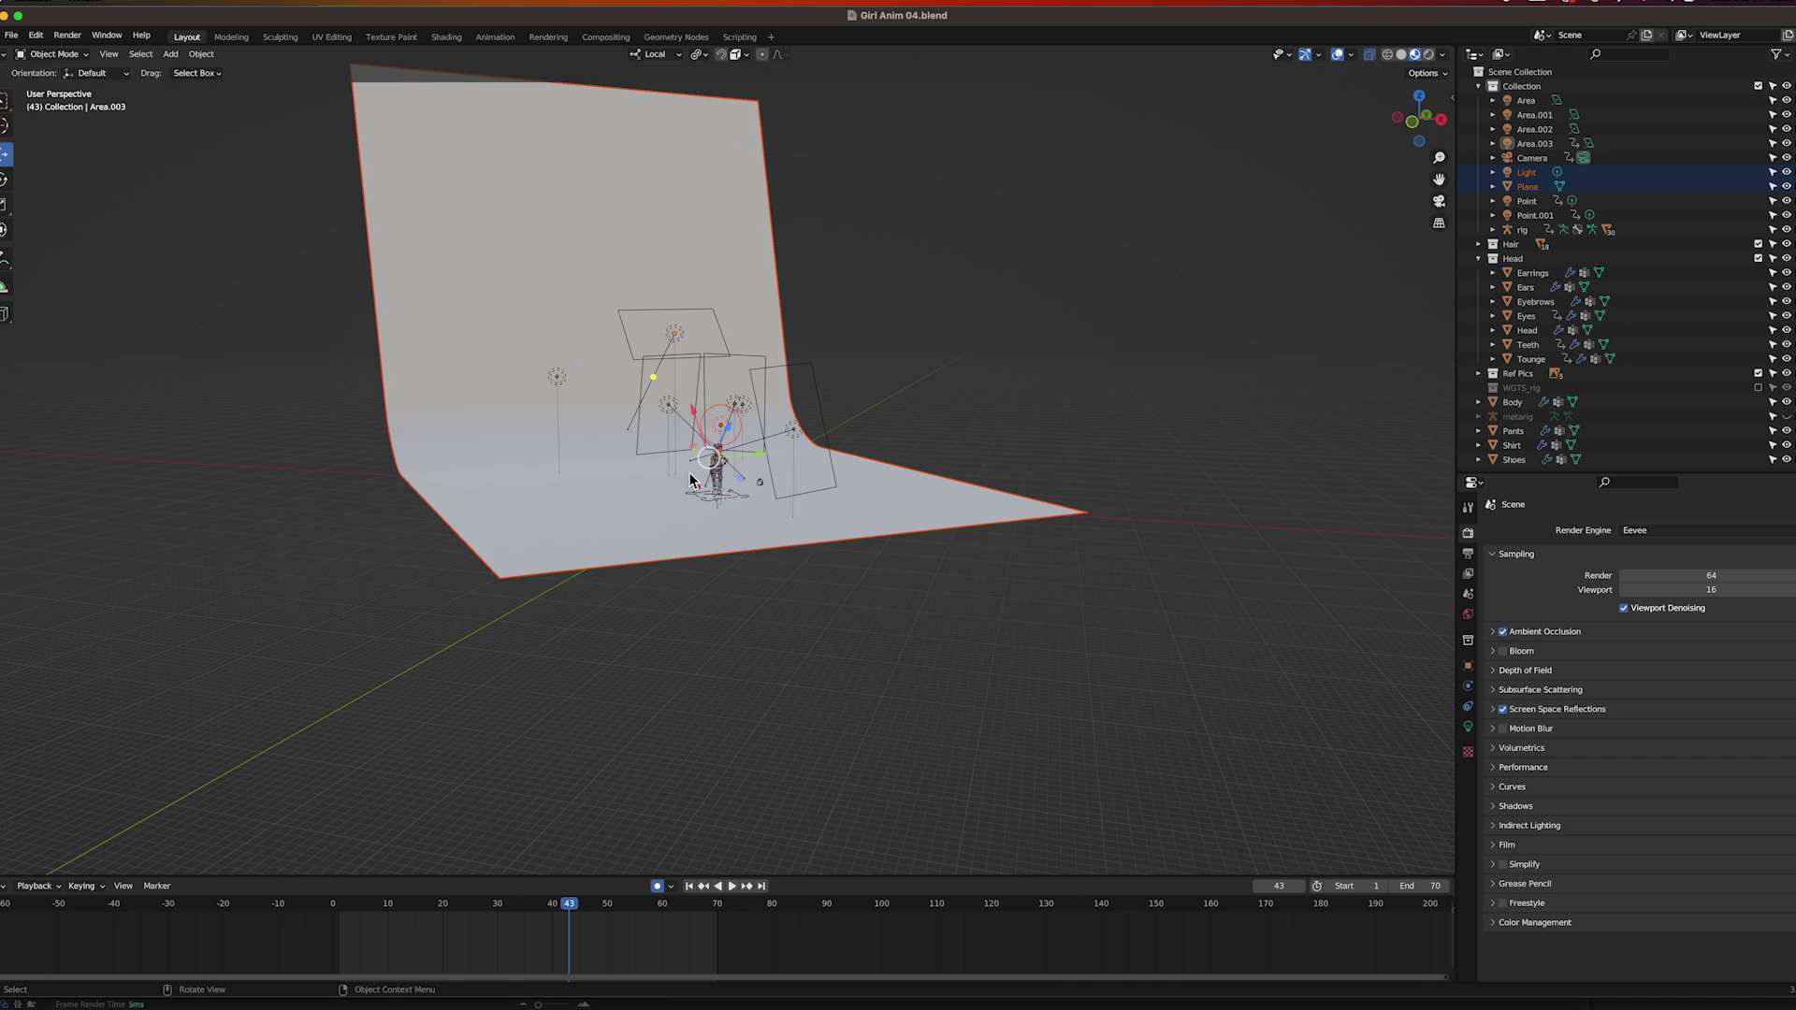
scroll(690, 480, up, 5)
scroll(689, 480, up, 8)
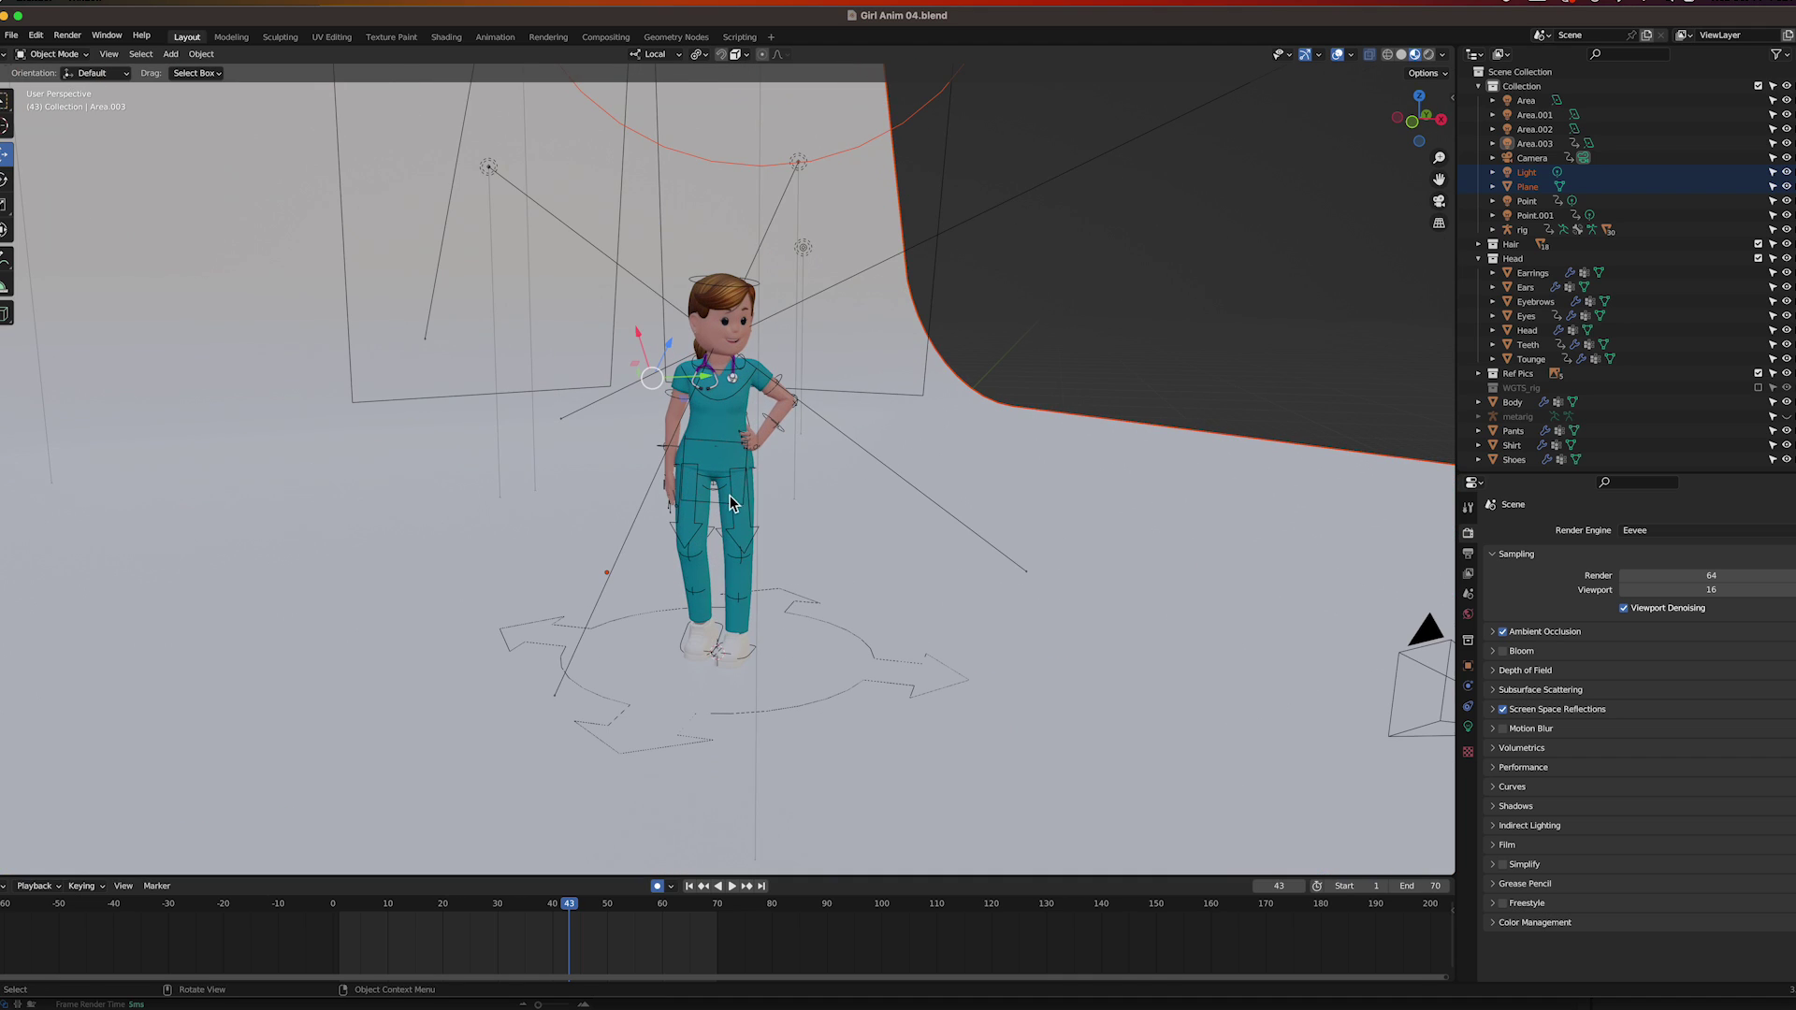
drag(735, 506, 690, 494)
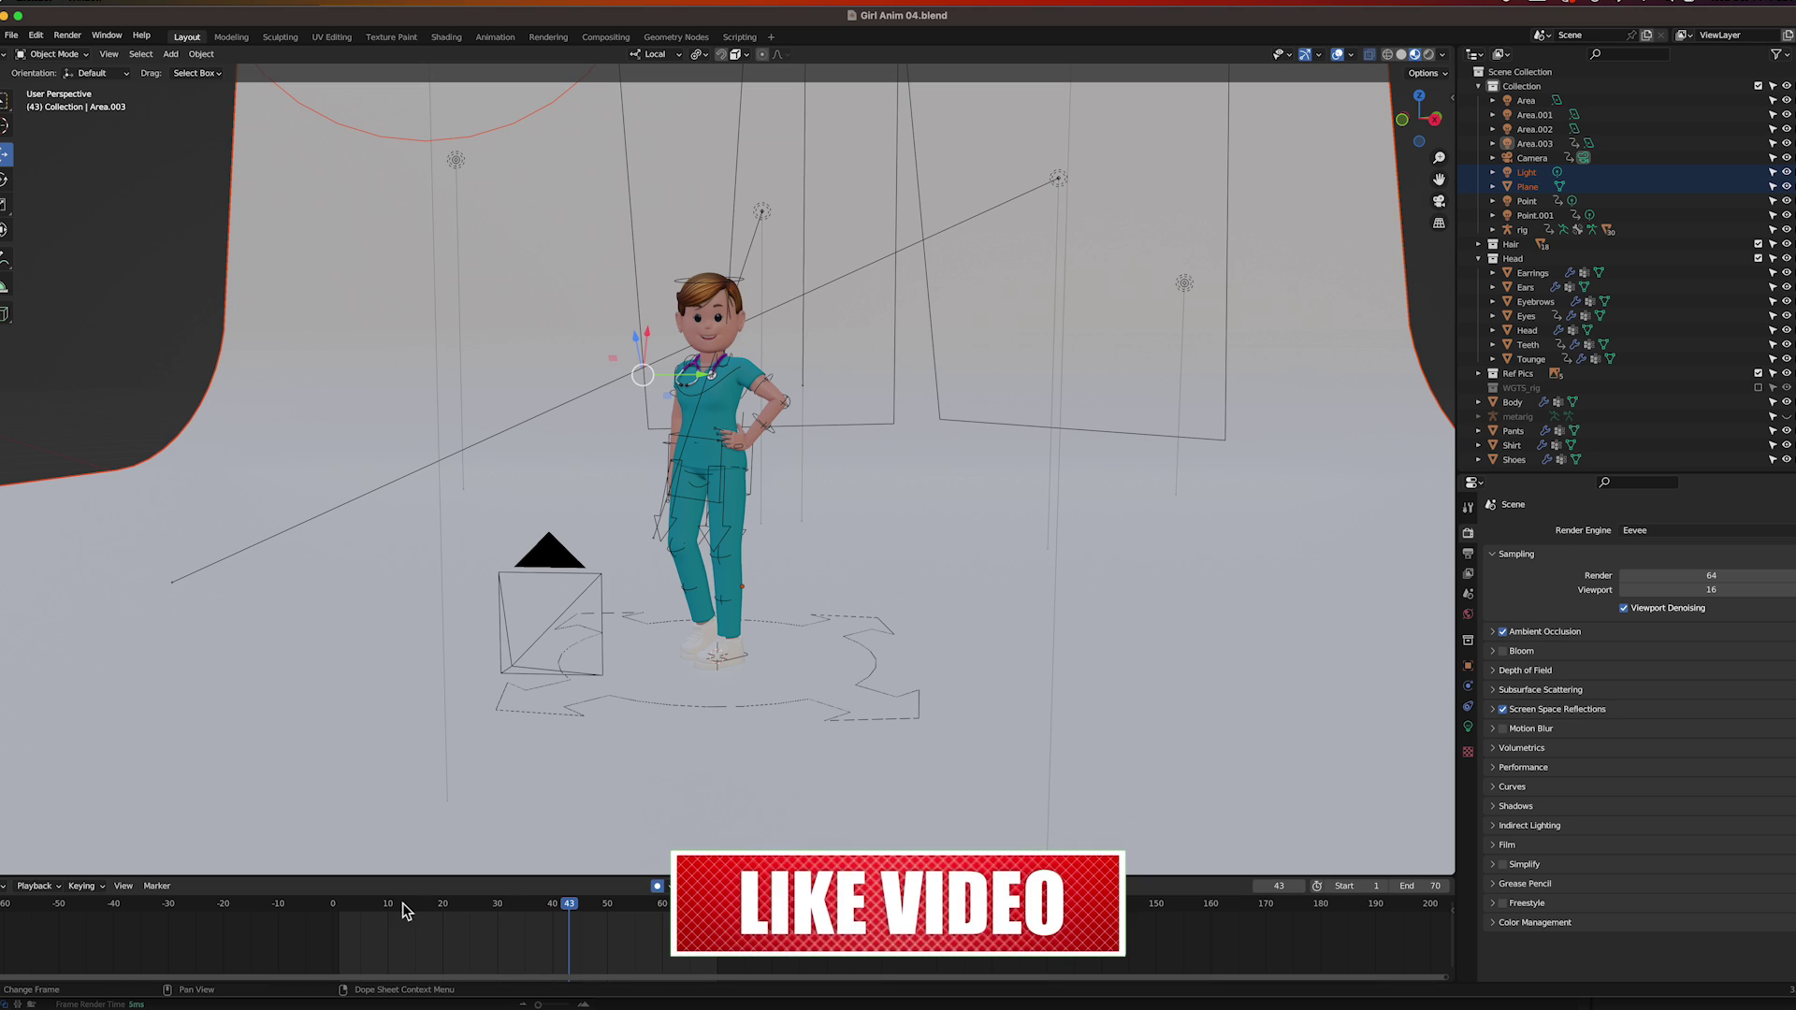
Play the nurse's pose animation from frame 7 to hand-on-hip, then return to After Effects.
drag(371, 912, 339, 912)
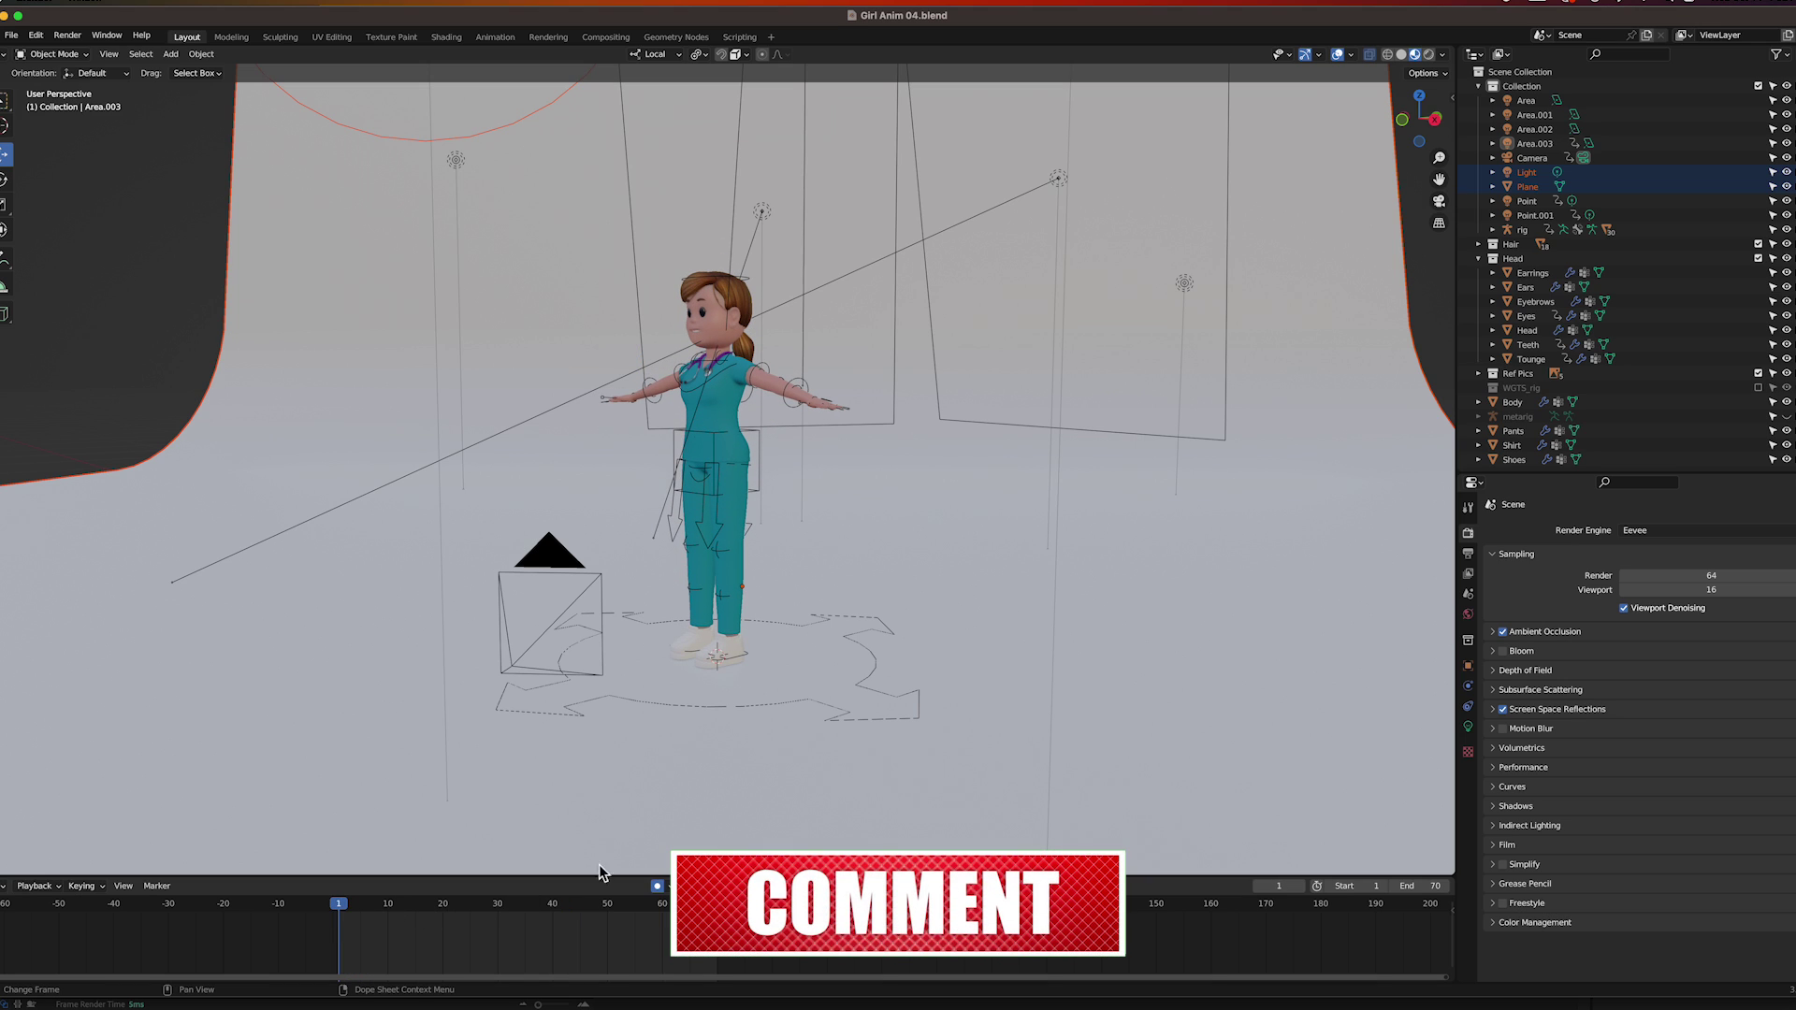
key(space)
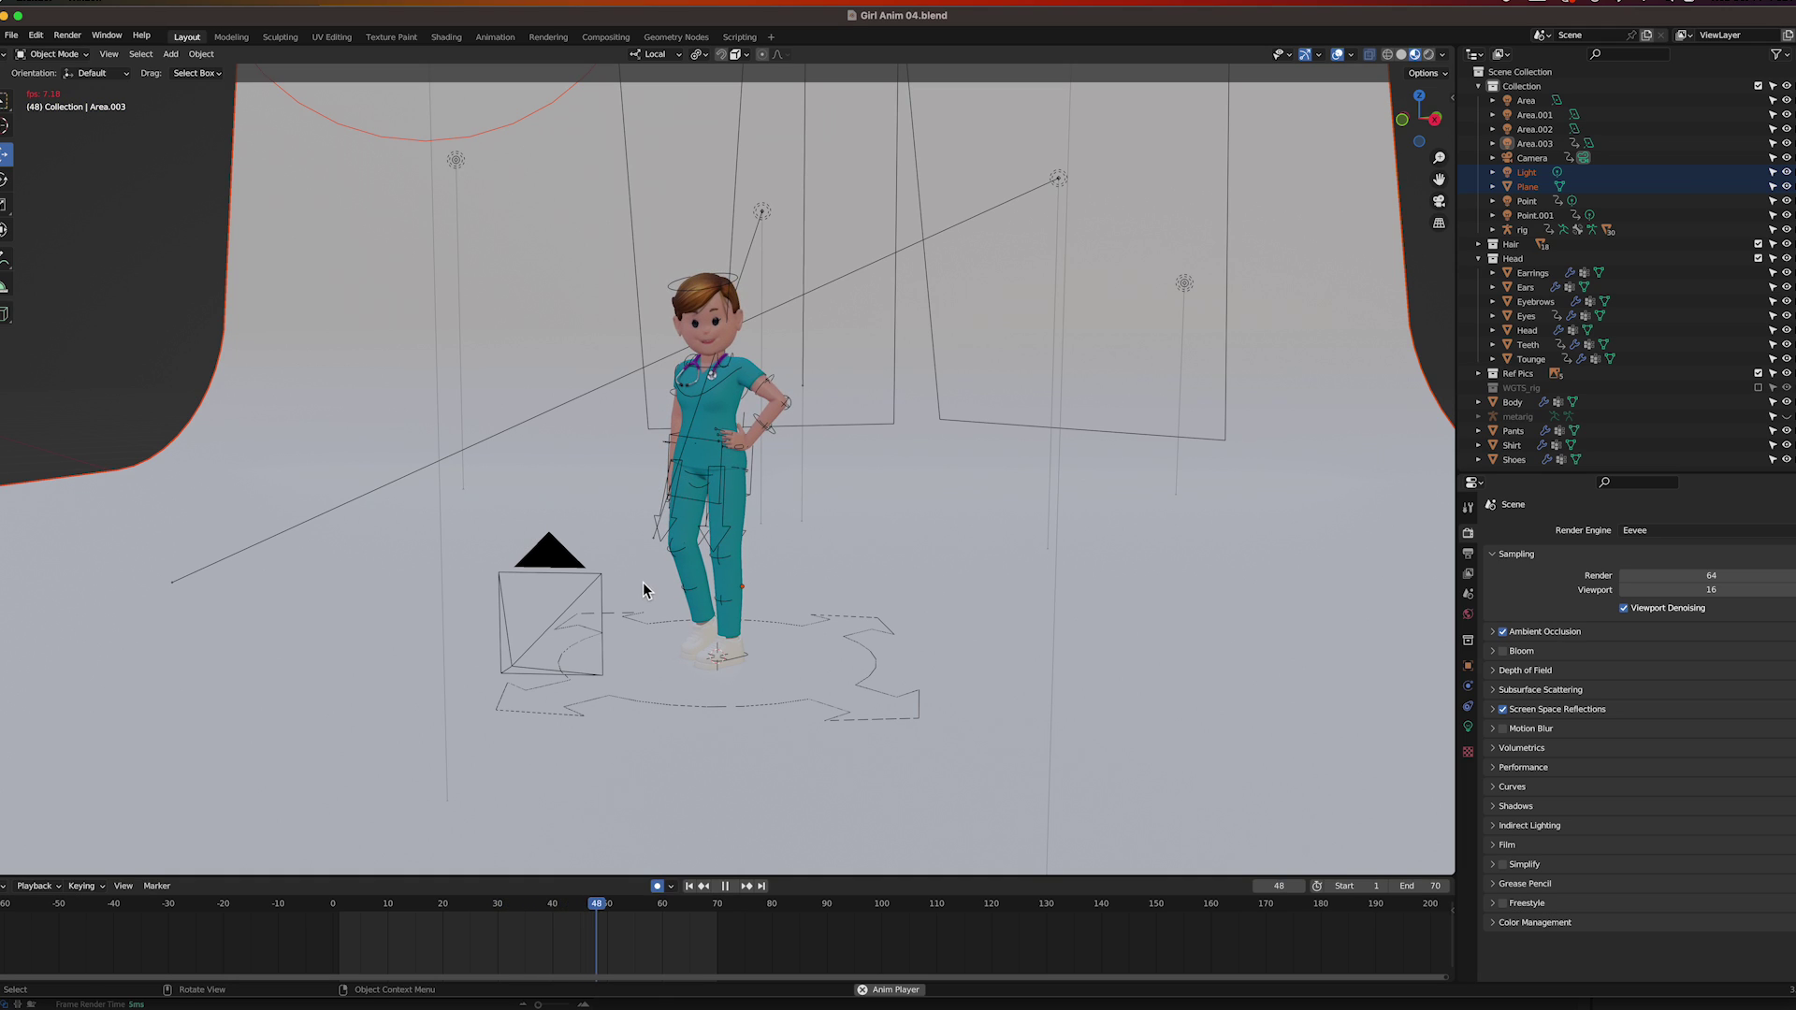
click(728, 889)
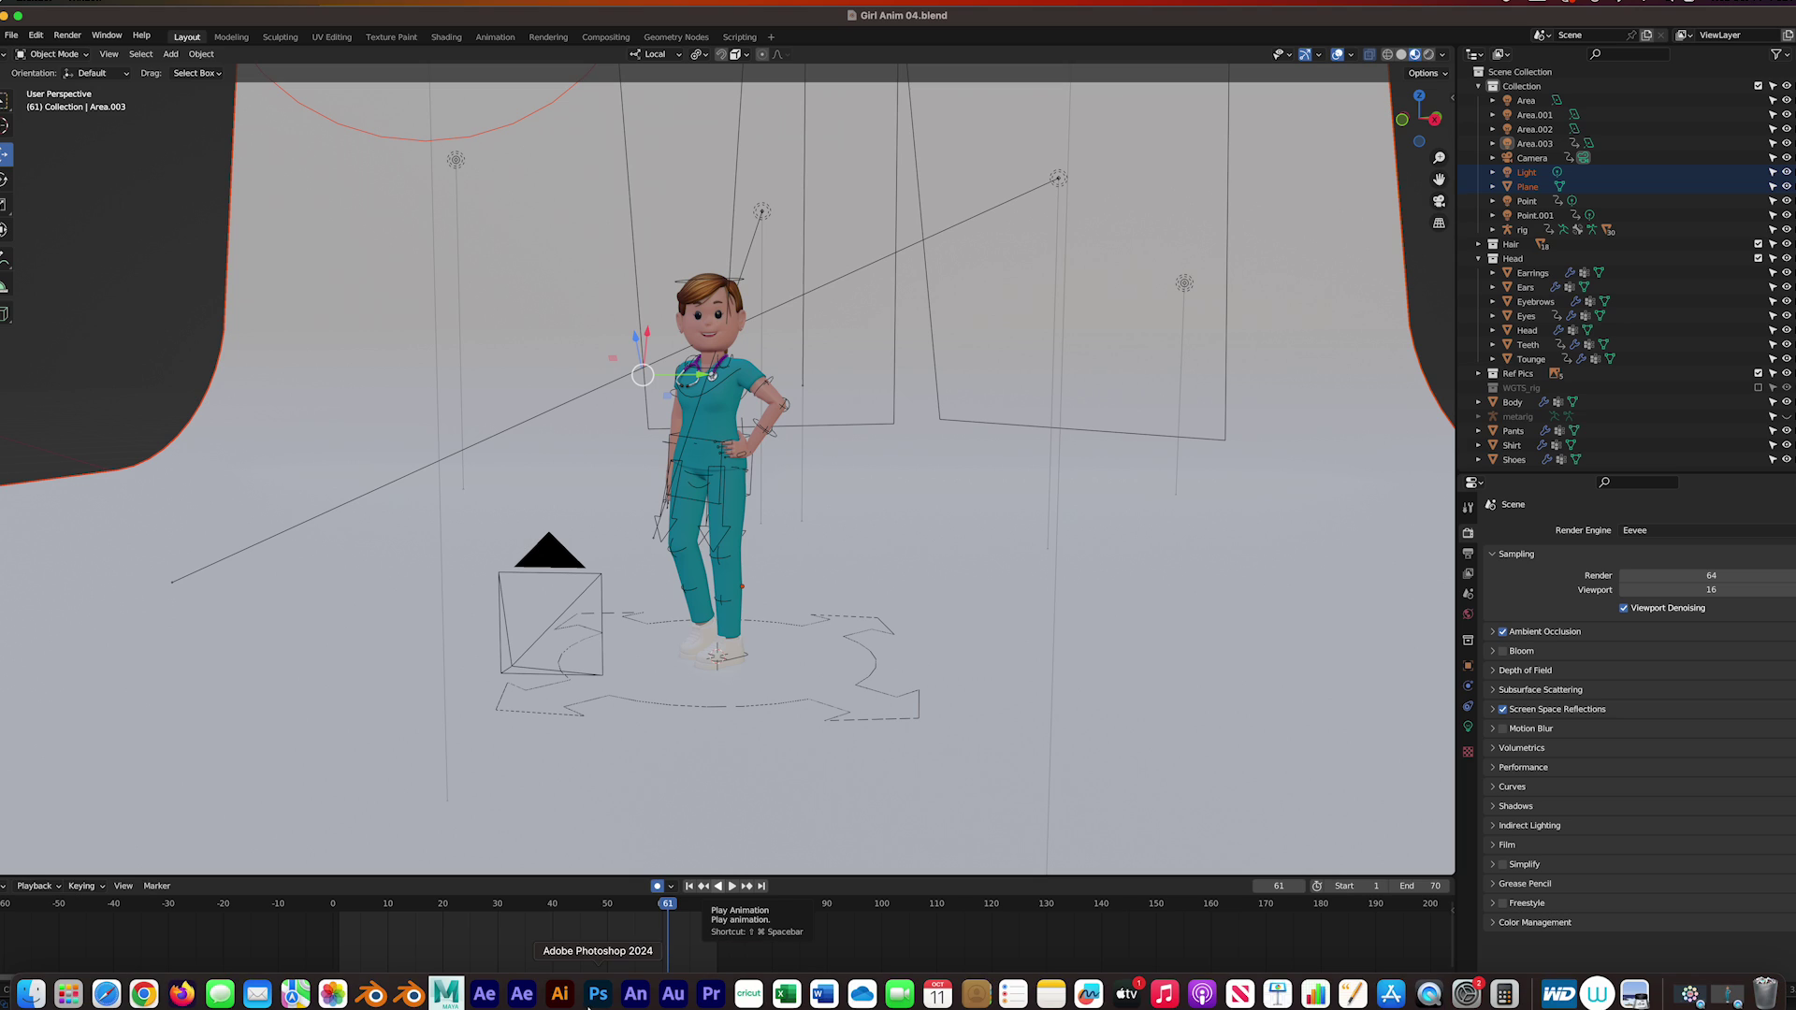
click(493, 994)
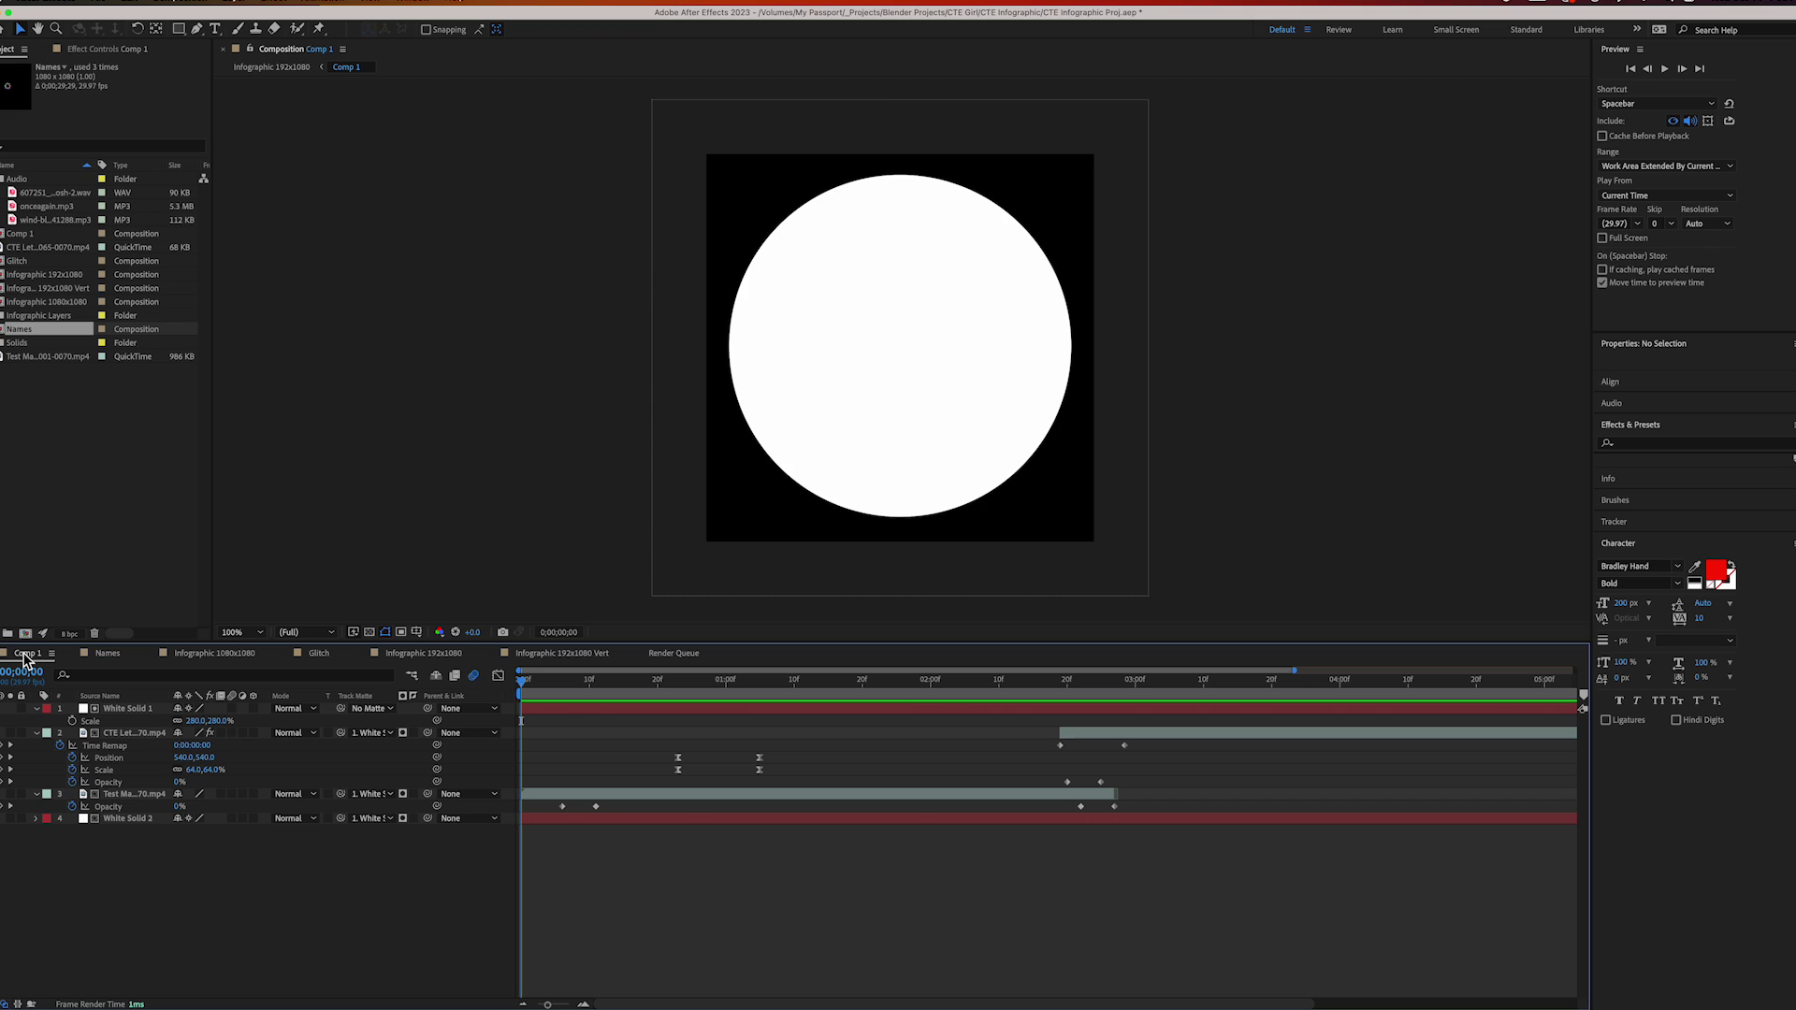
Scrub Comp 1 around 0;00;00;11 to 0;00;01;02 to preview the nurse fading into the white circle.
drag(572, 682, 699, 679)
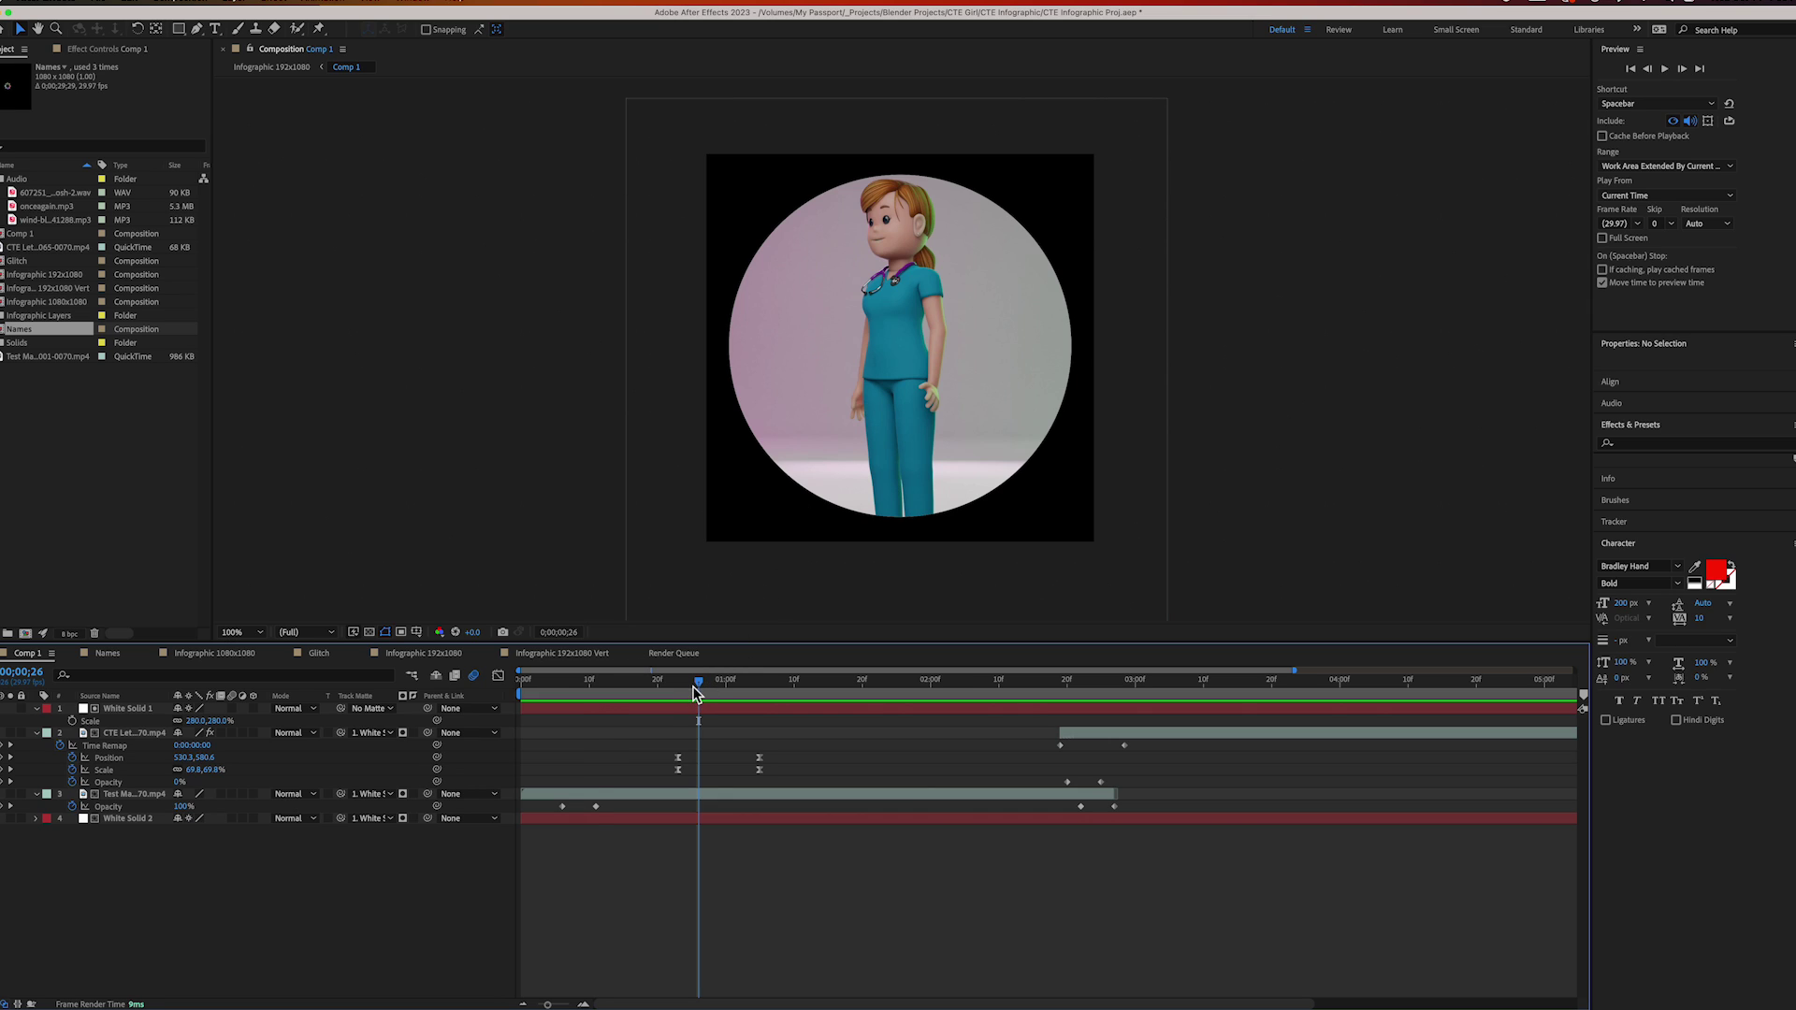
drag(697, 683, 626, 864)
drag(593, 684, 527, 682)
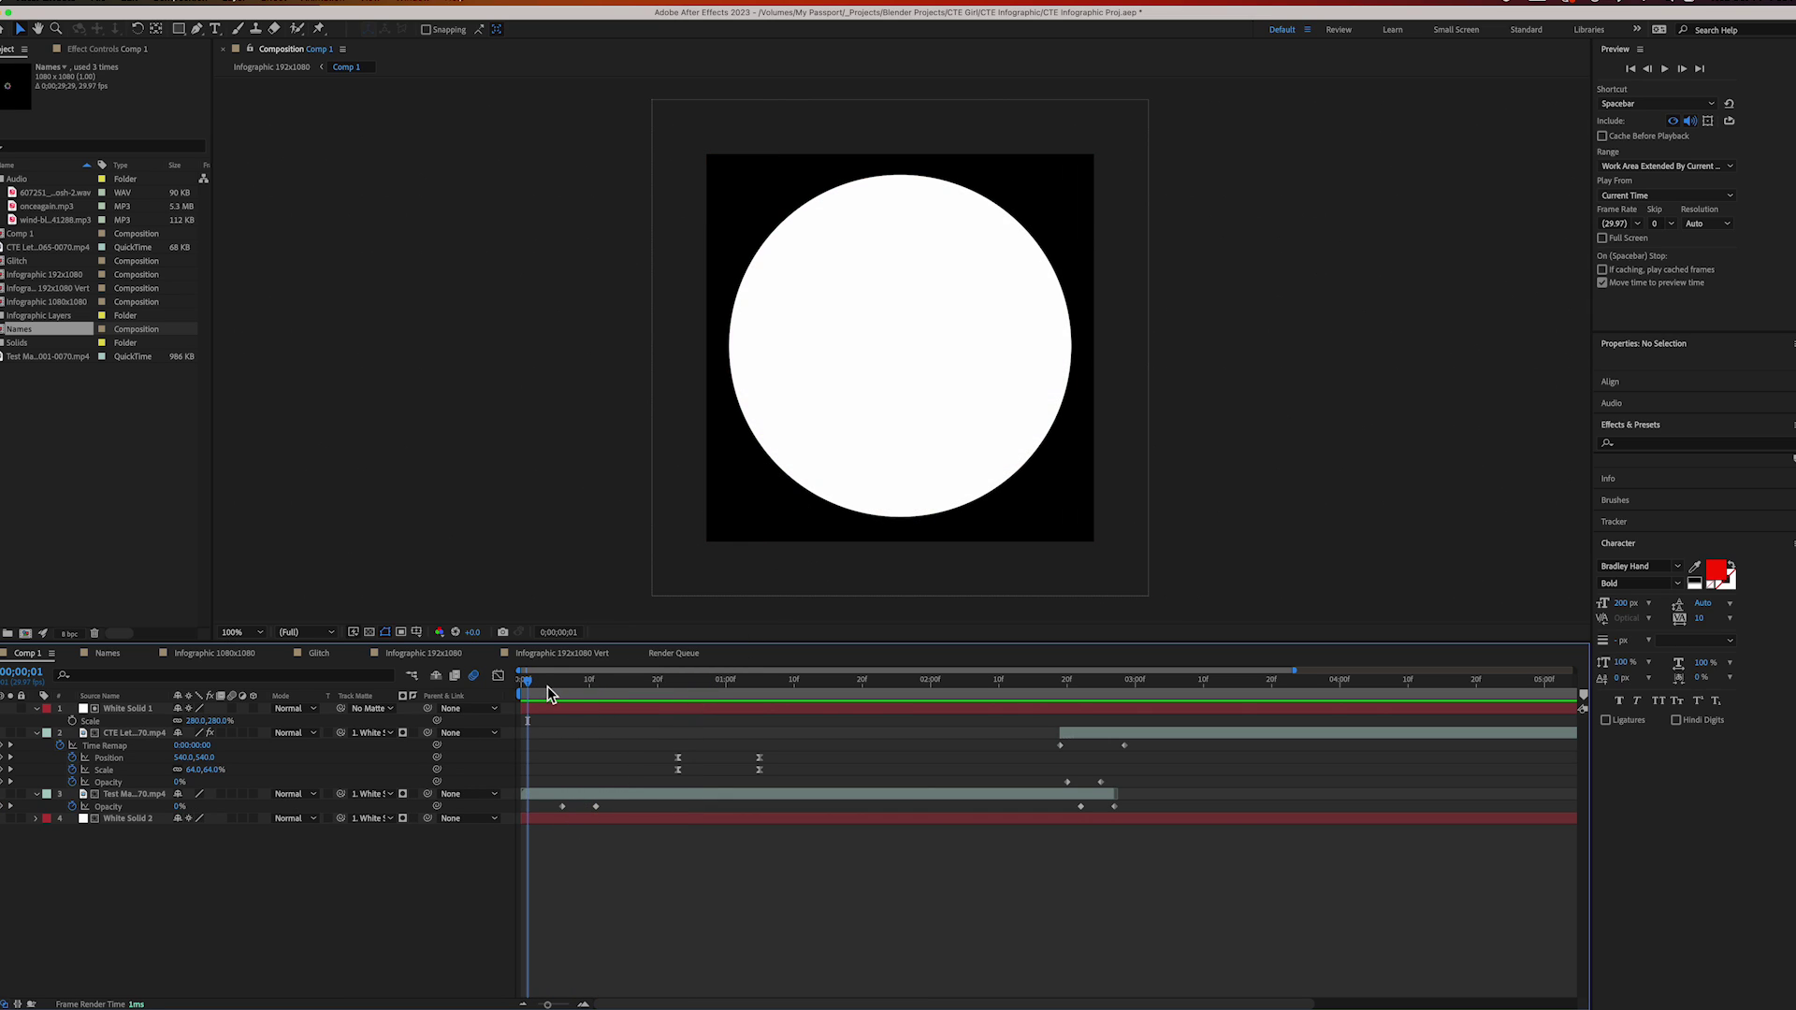
drag(526, 690, 1101, 723)
Select the CTE Letters layer and preview the red letters turning front, then open Infographic 192x1080.
click(1165, 736)
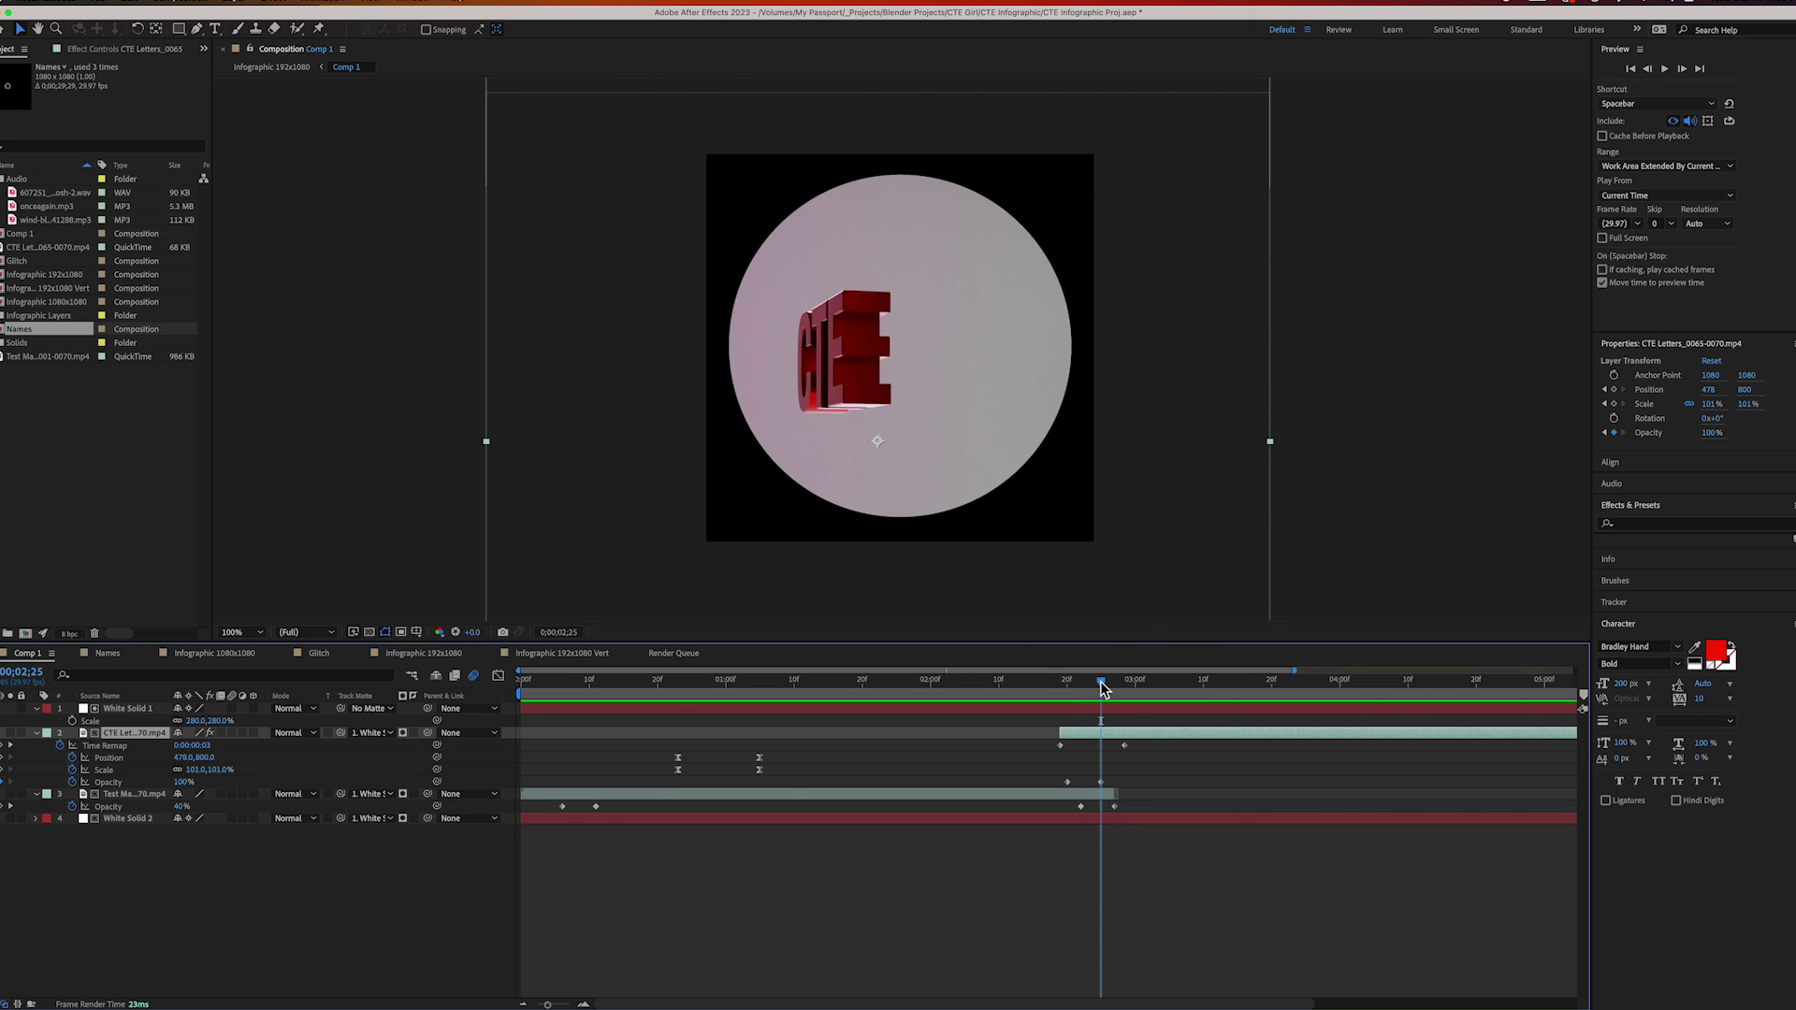
drag(1104, 690, 1517, 705)
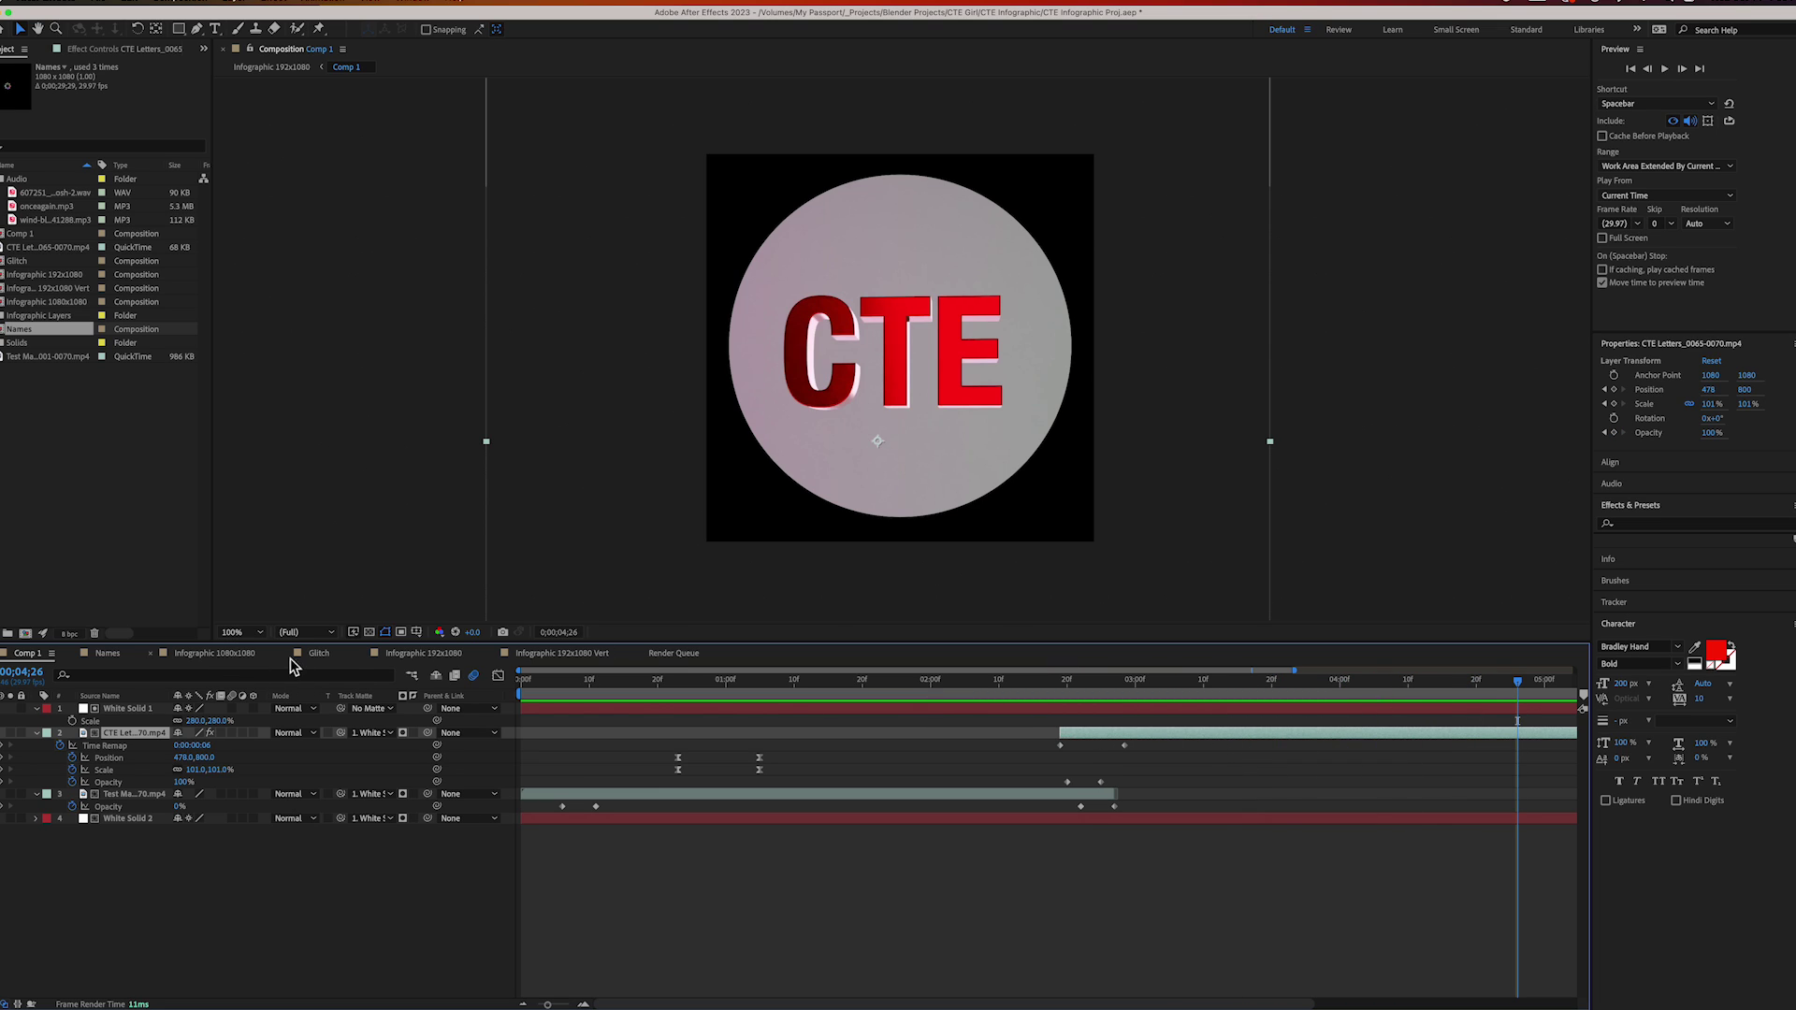
click(423, 655)
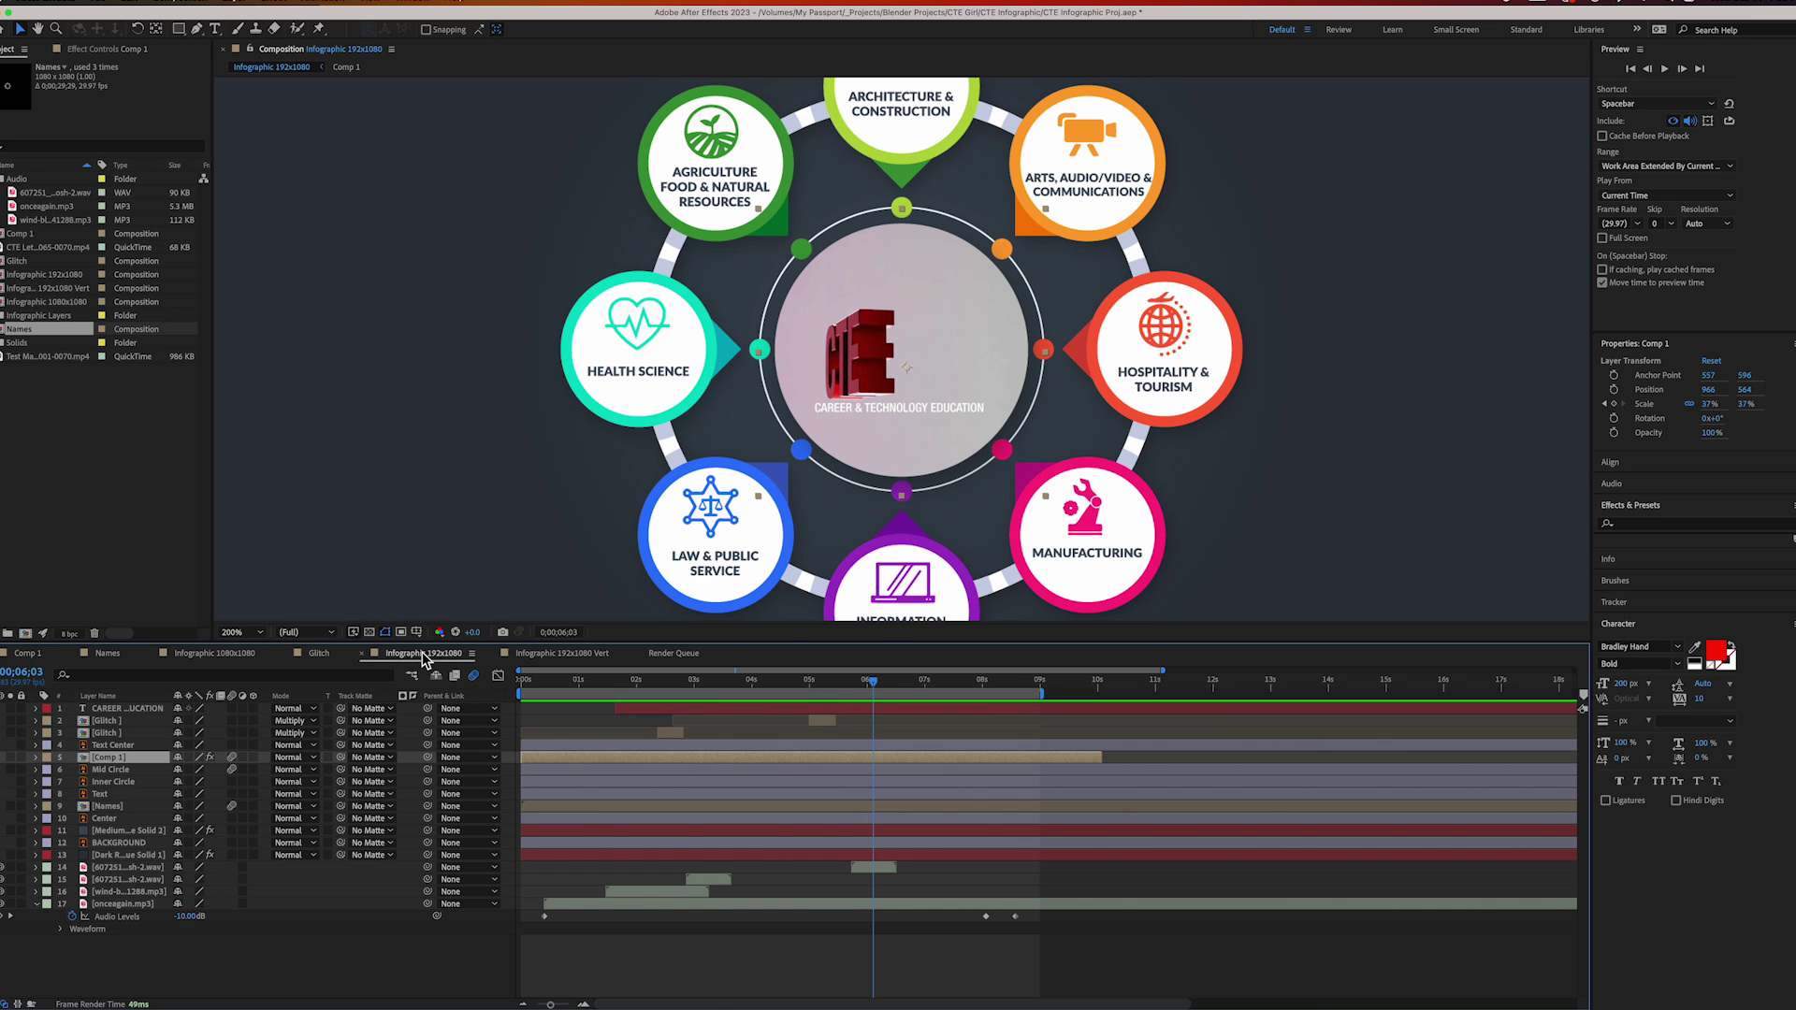
Look through the Names and Comp 1 compositions, then come back to Infographic 192x1080.
click(126, 657)
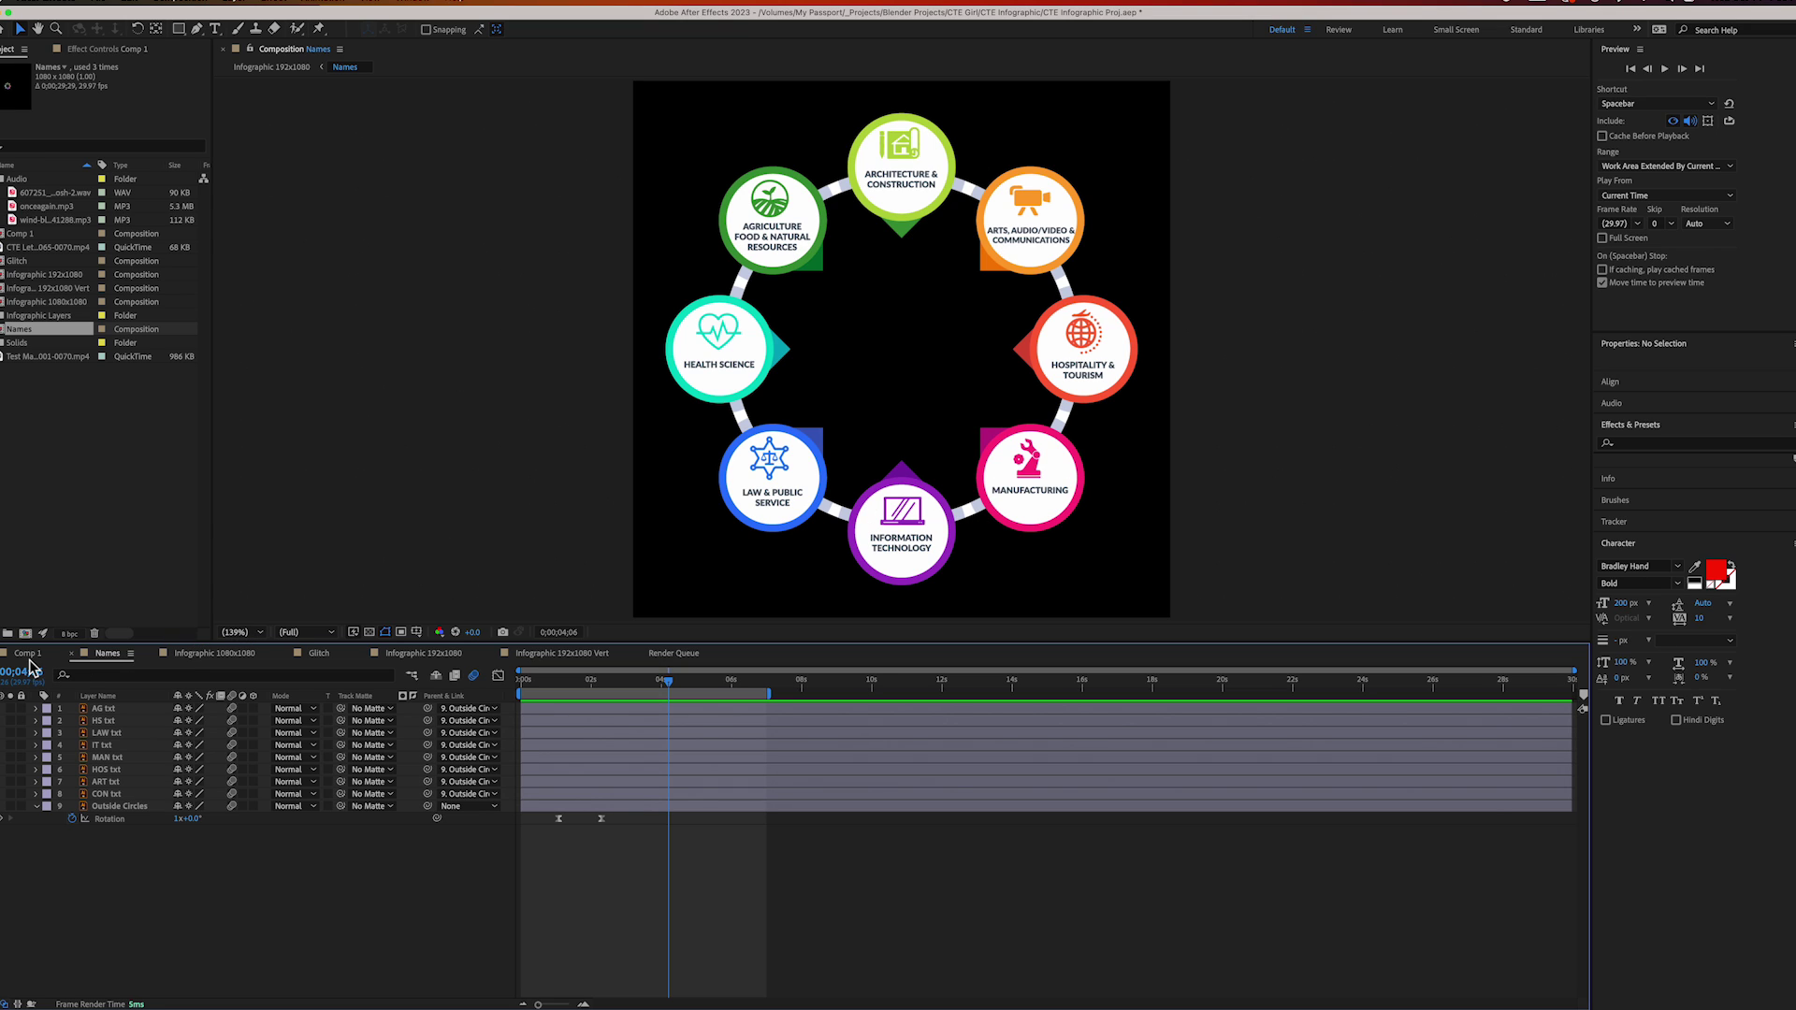
click(28, 655)
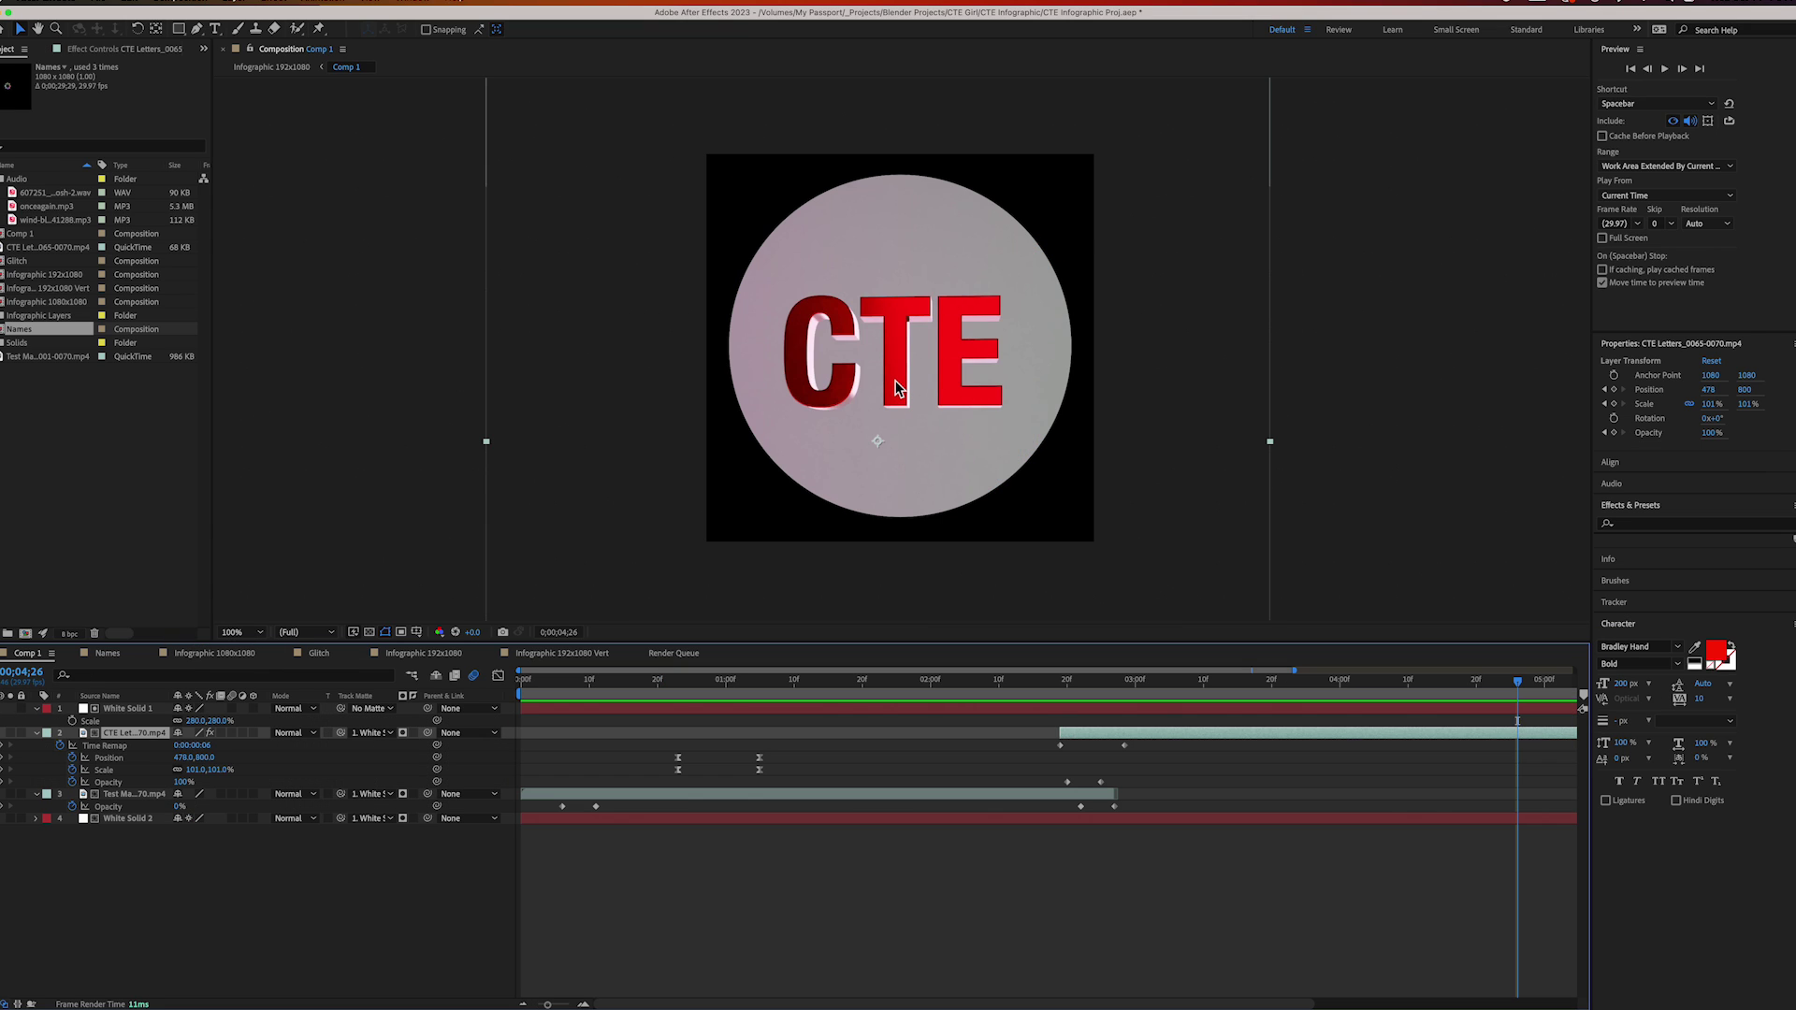
click(429, 655)
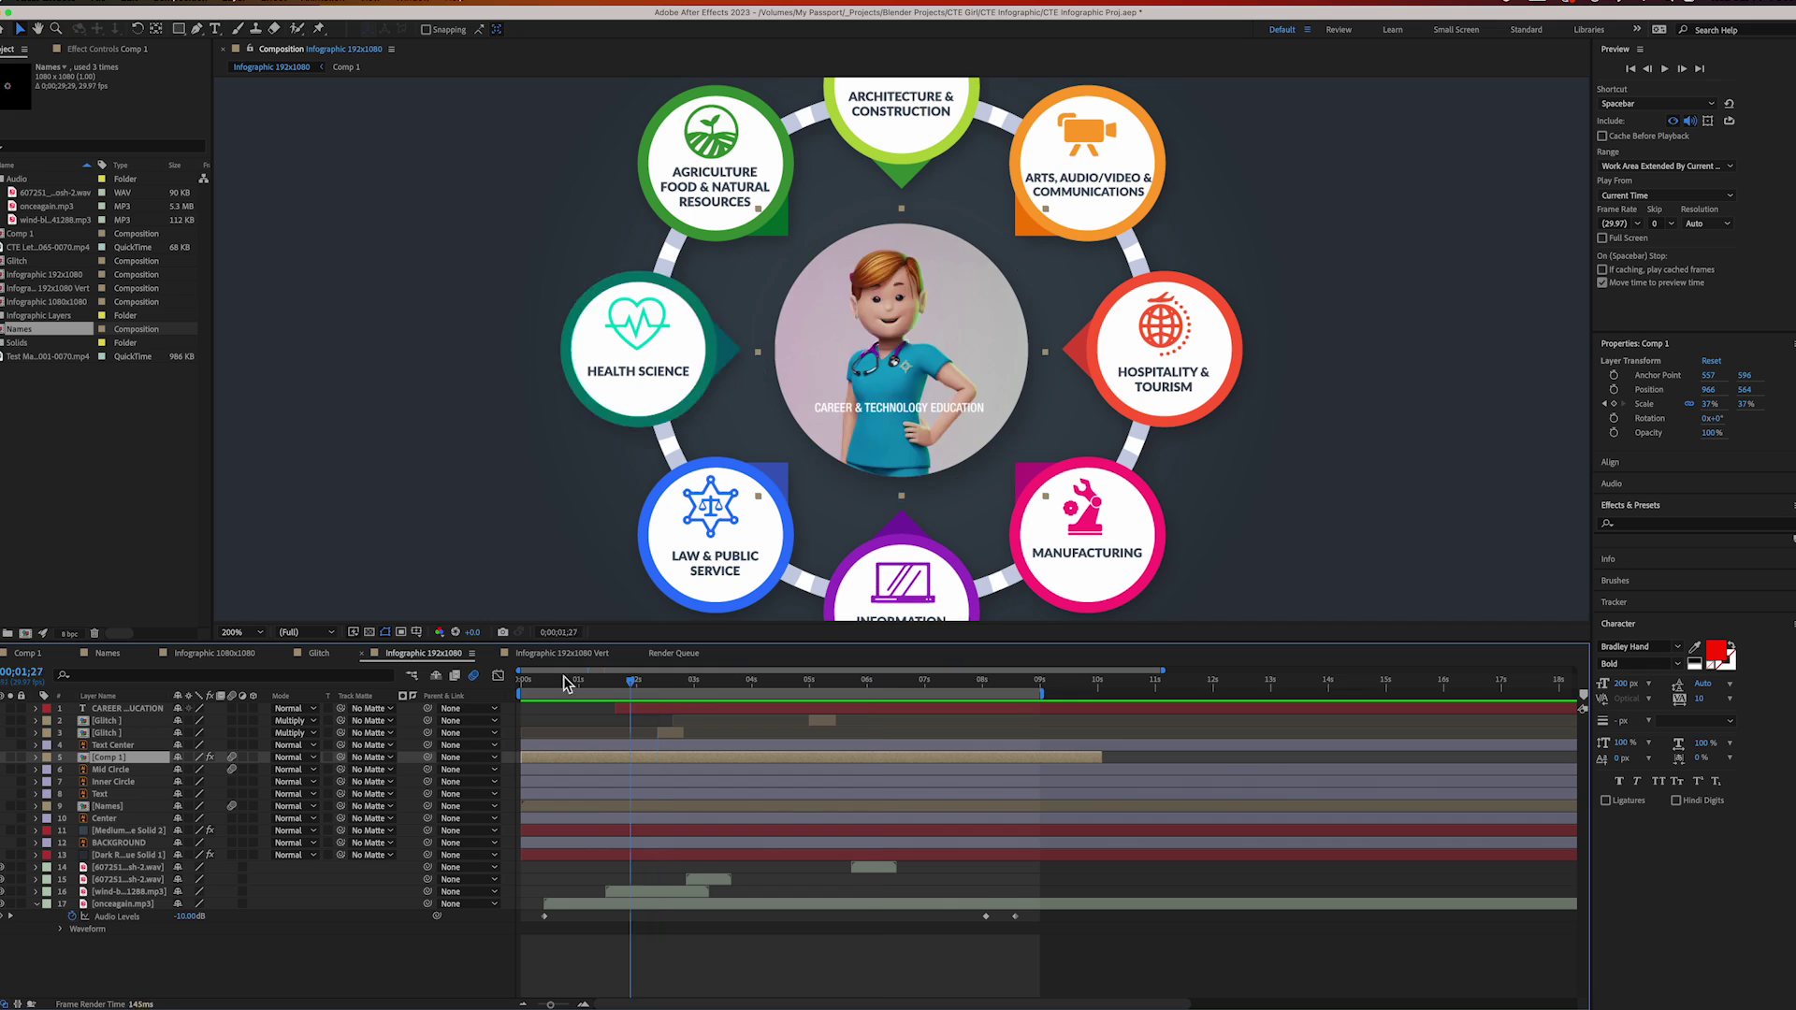
Preview the infographic from the start, stop it, rewind to frame 0 and fit the comp in view.
key(Home)
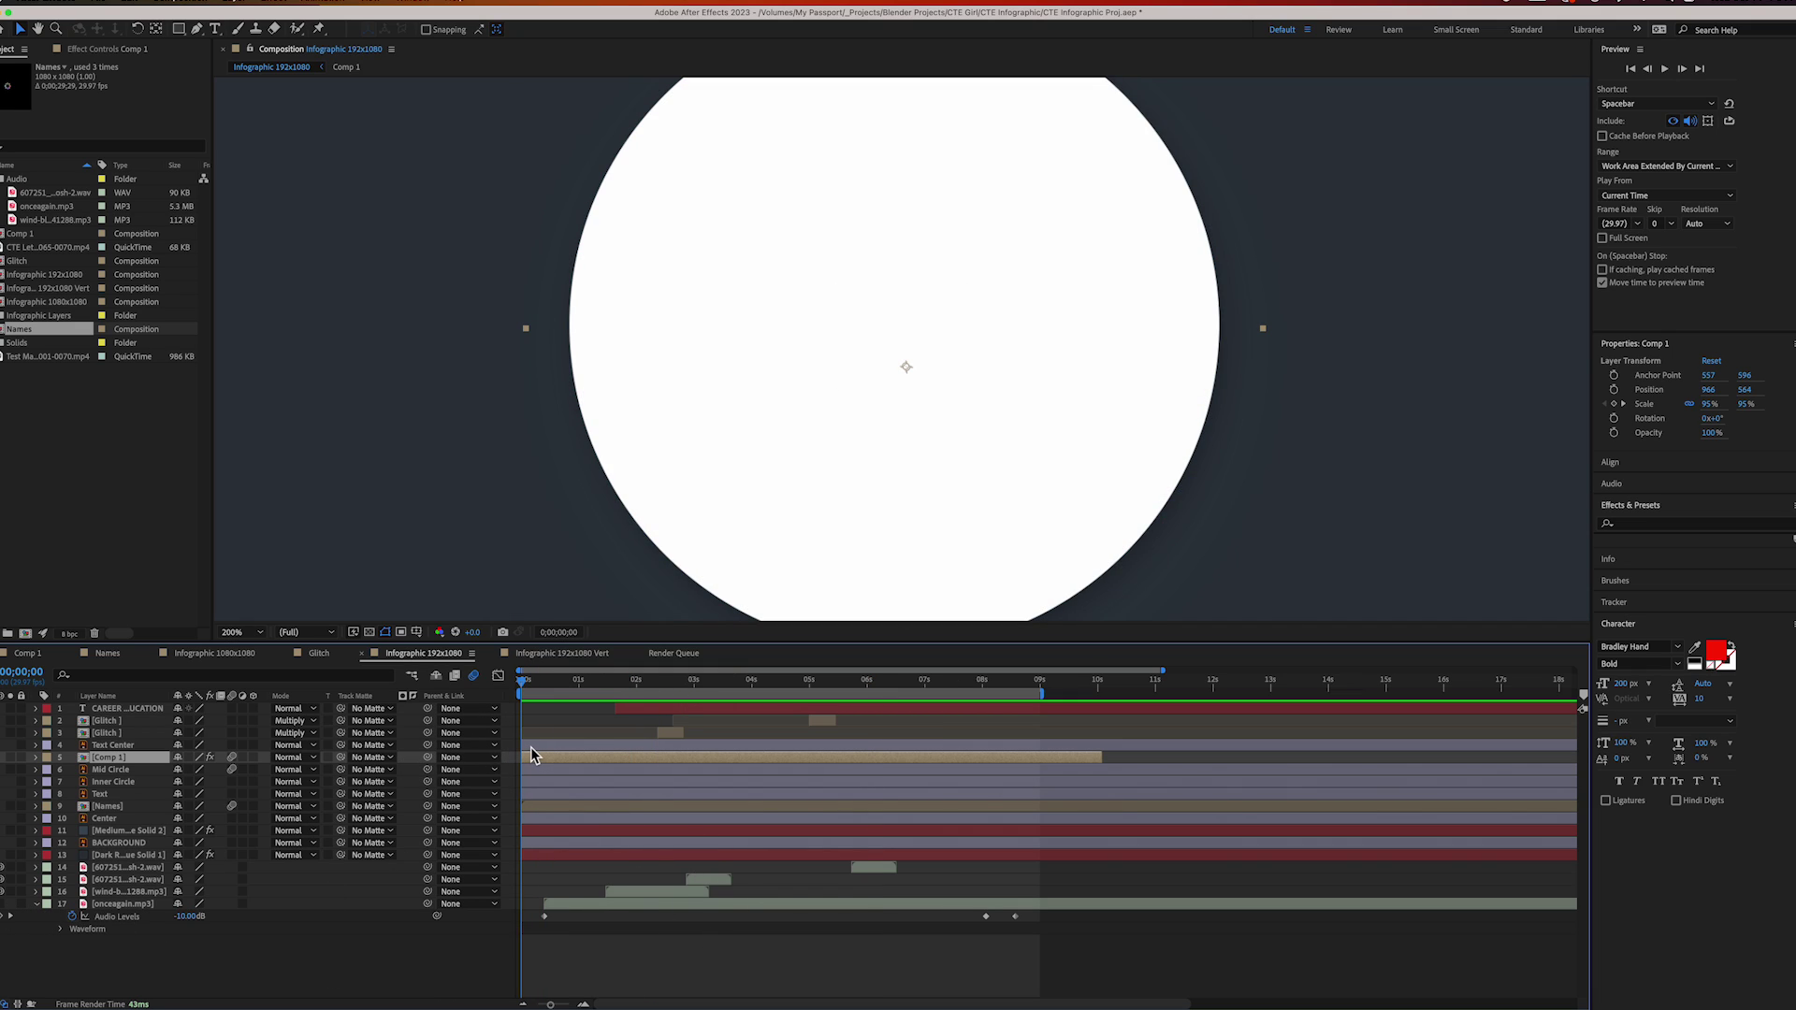
key(space)
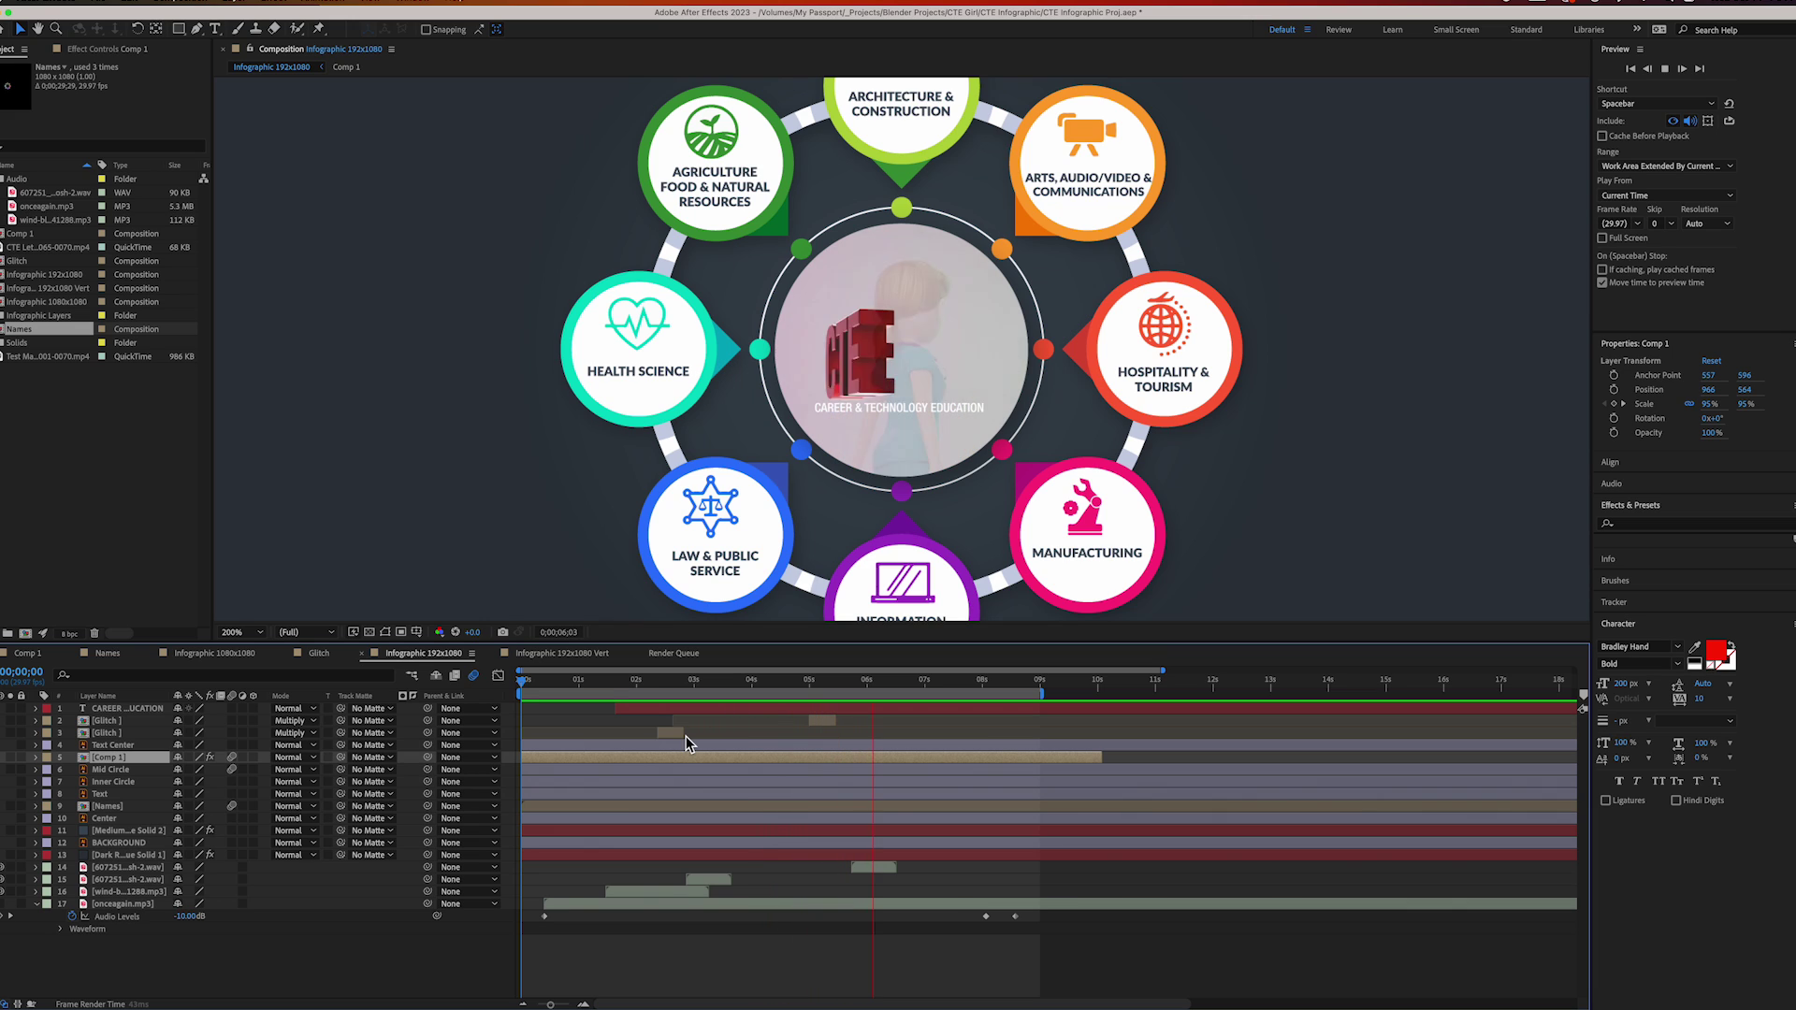
key(space)
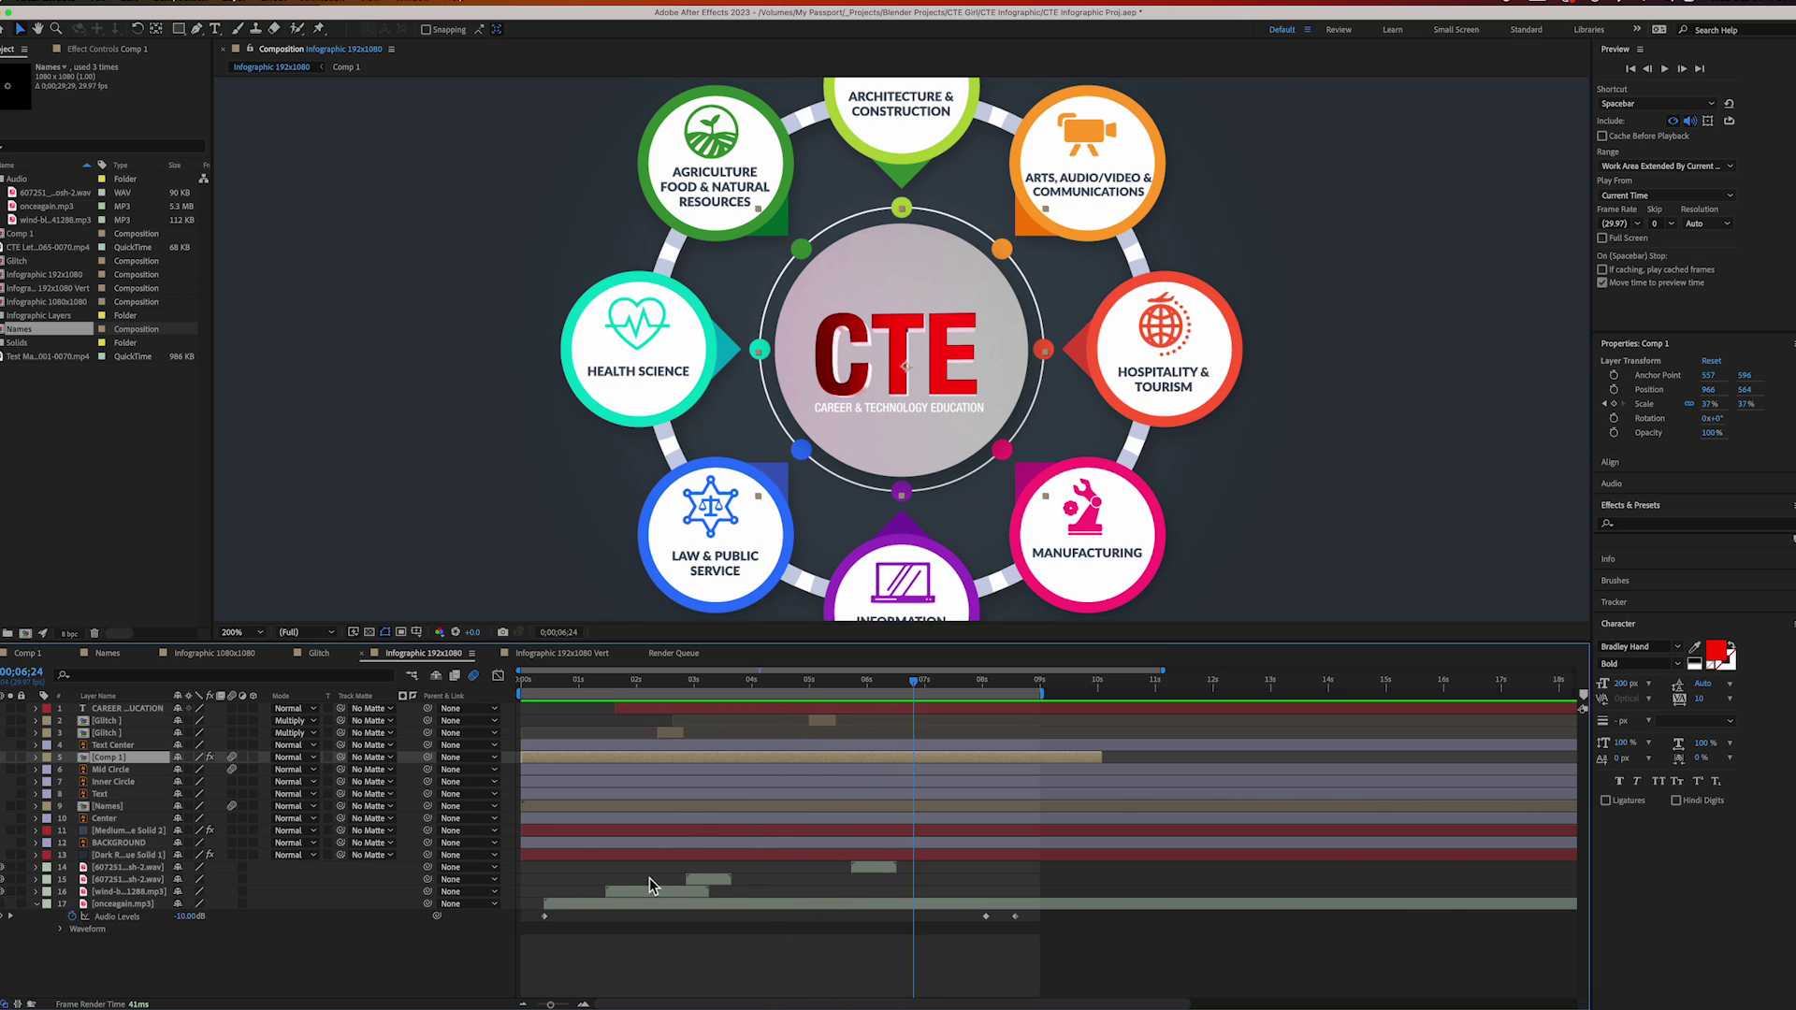
drag(661, 681, 520, 687)
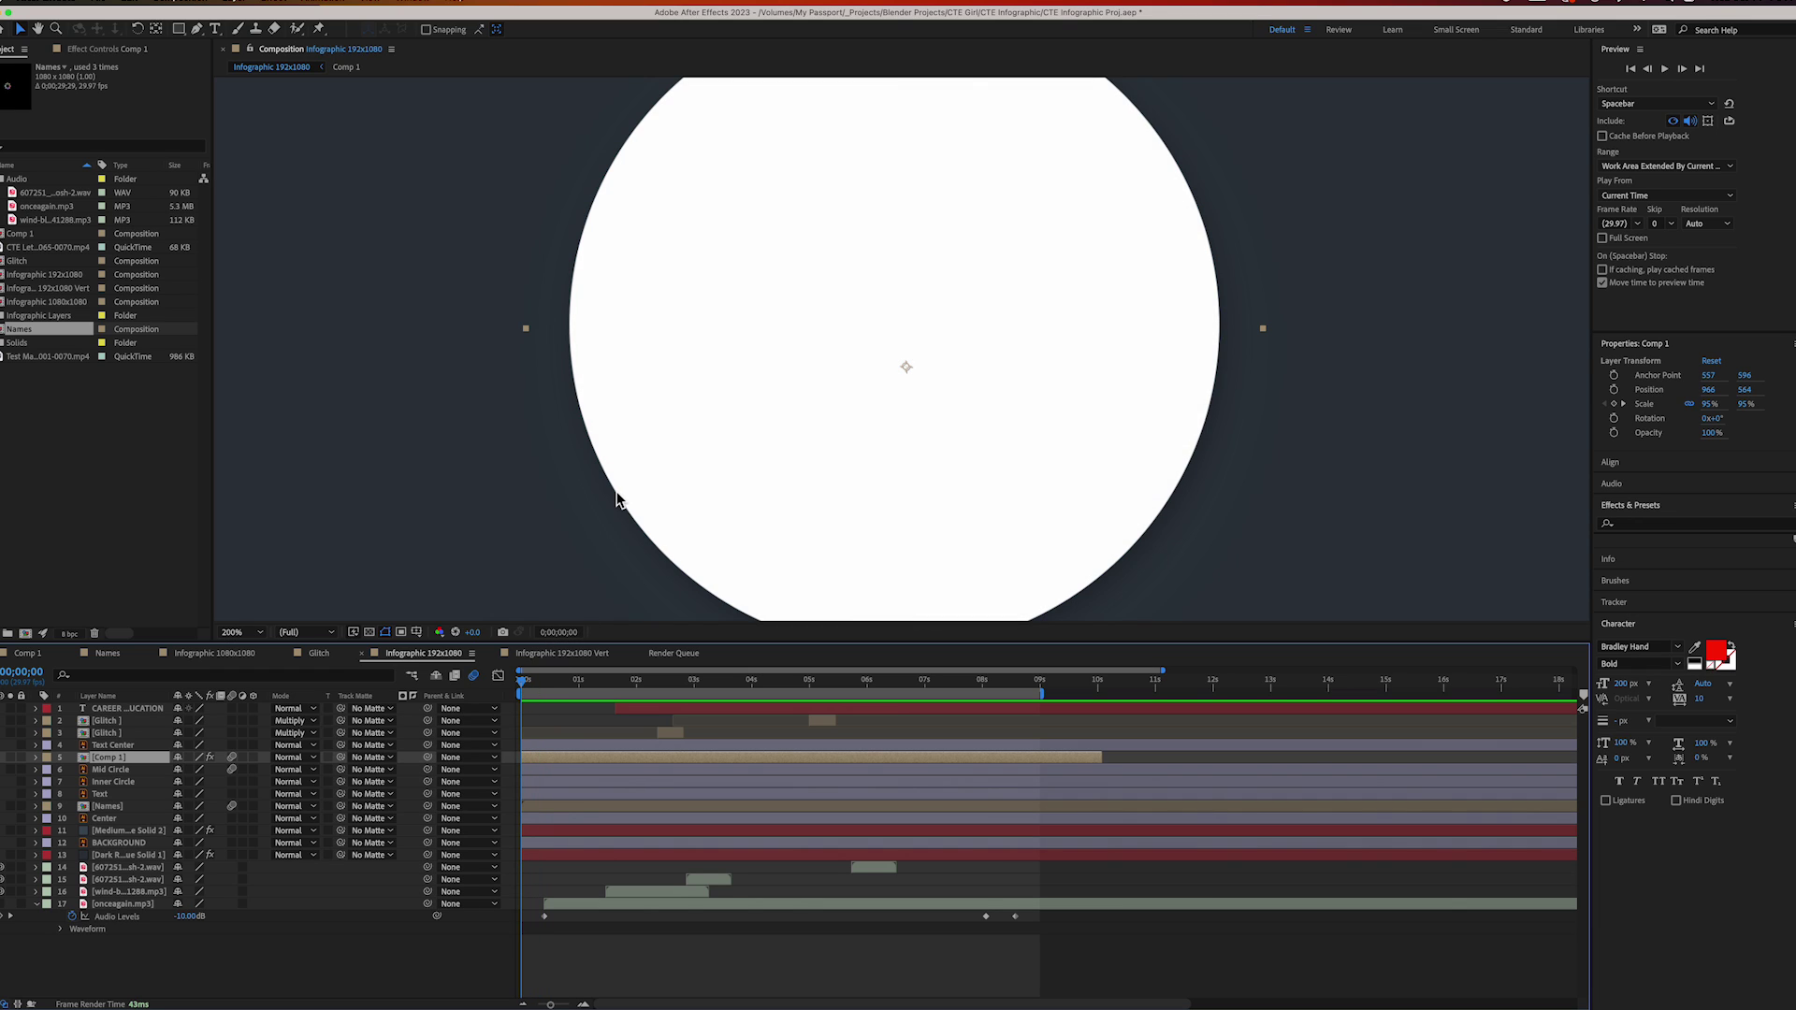
key(shift+slash)
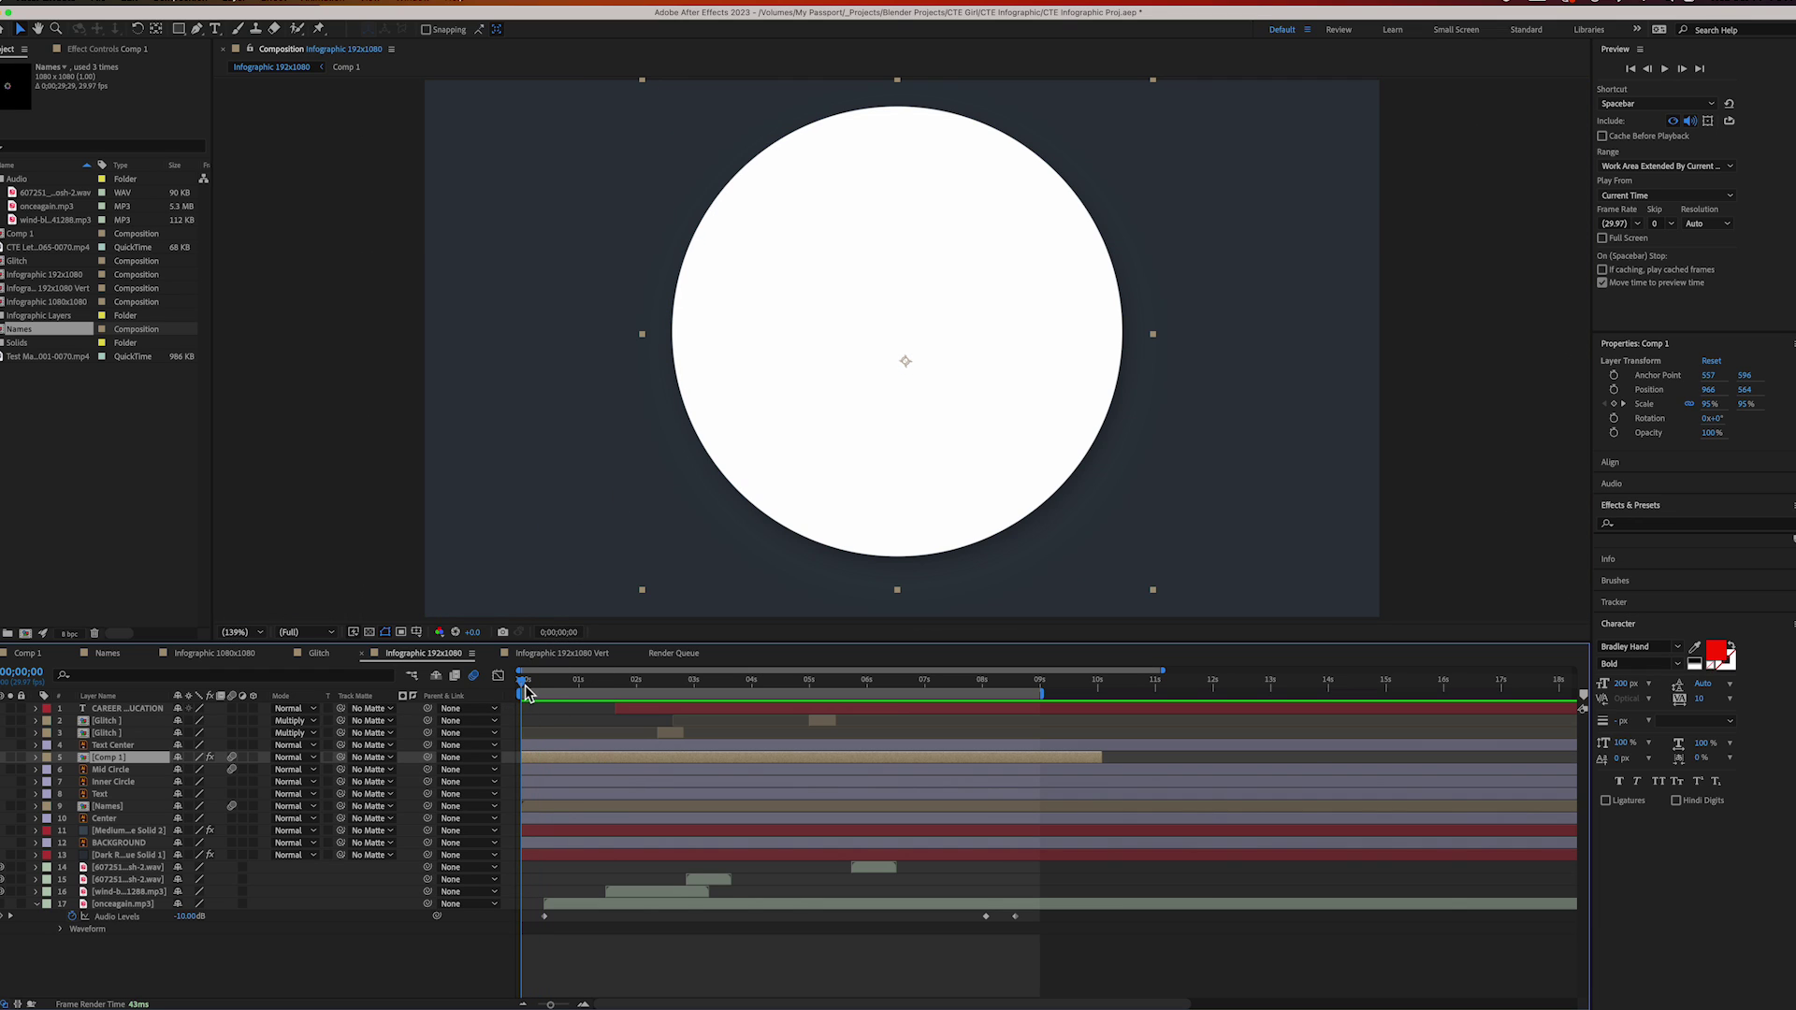
Scrub to about 0;00;02;14 to show the nurse and career bubbles, then switch to the 1080x1080 comp.
drag(526, 690, 615, 688)
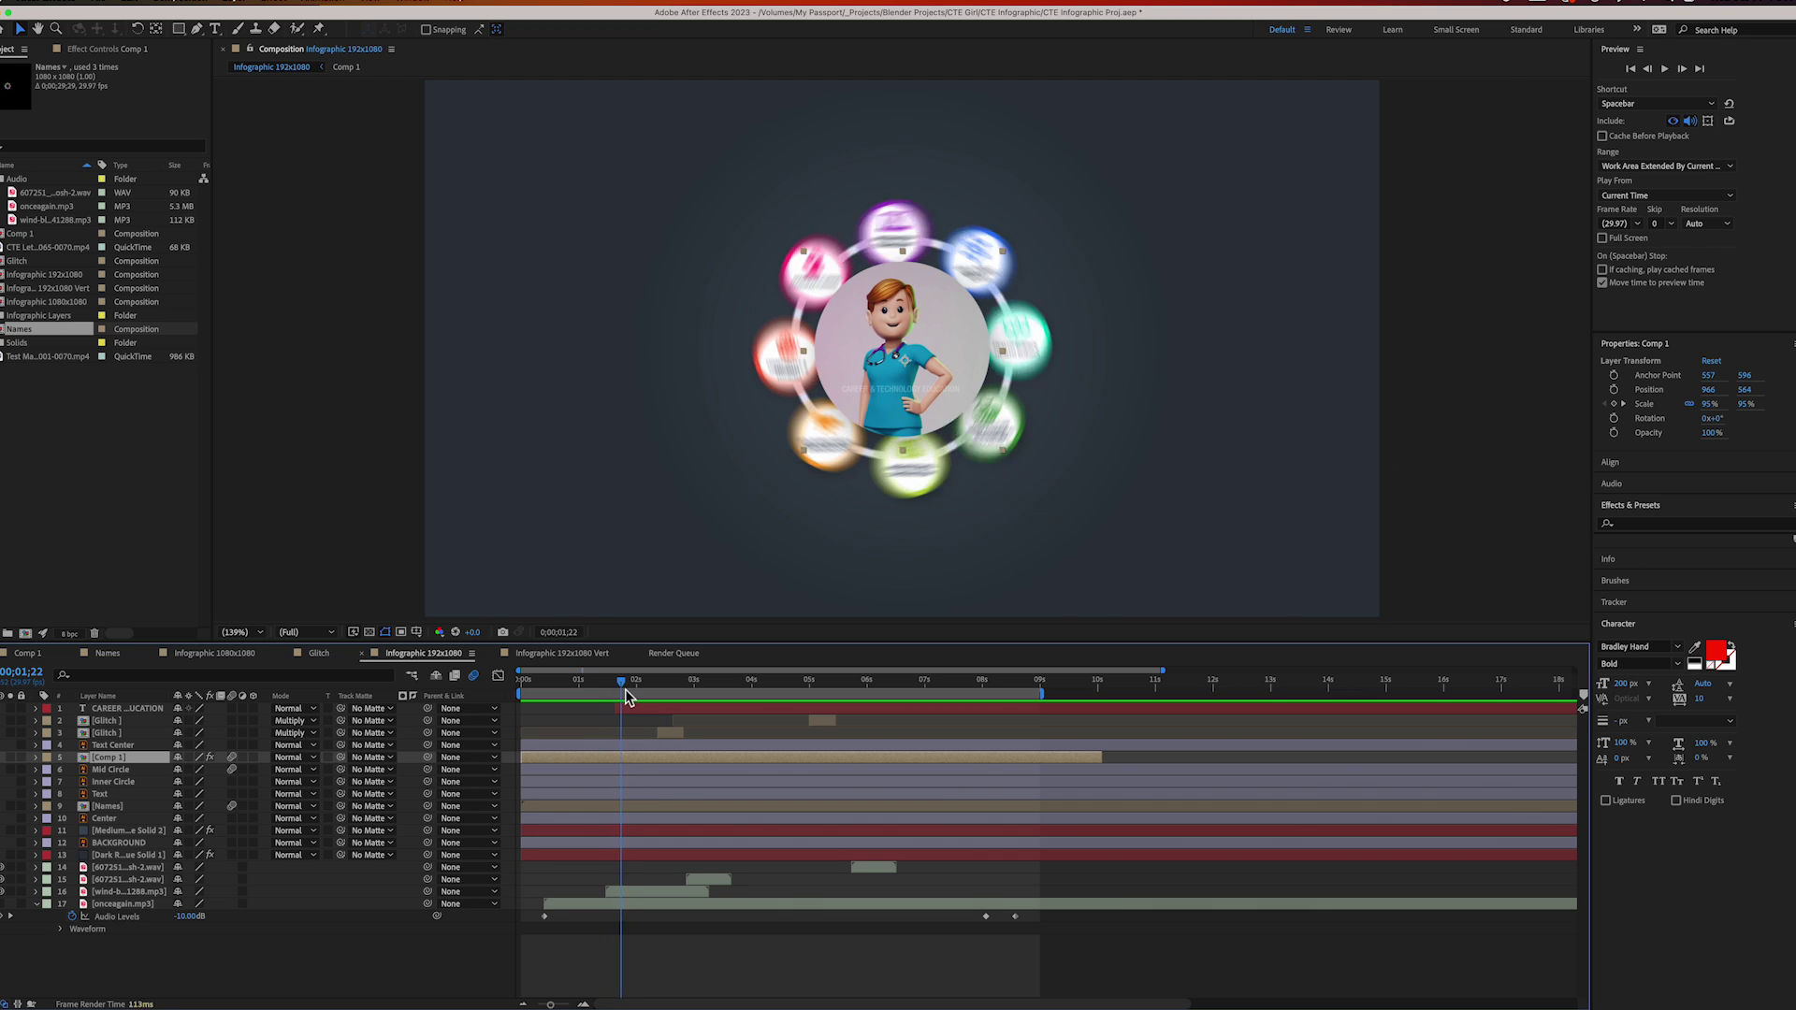
drag(625, 689, 664, 689)
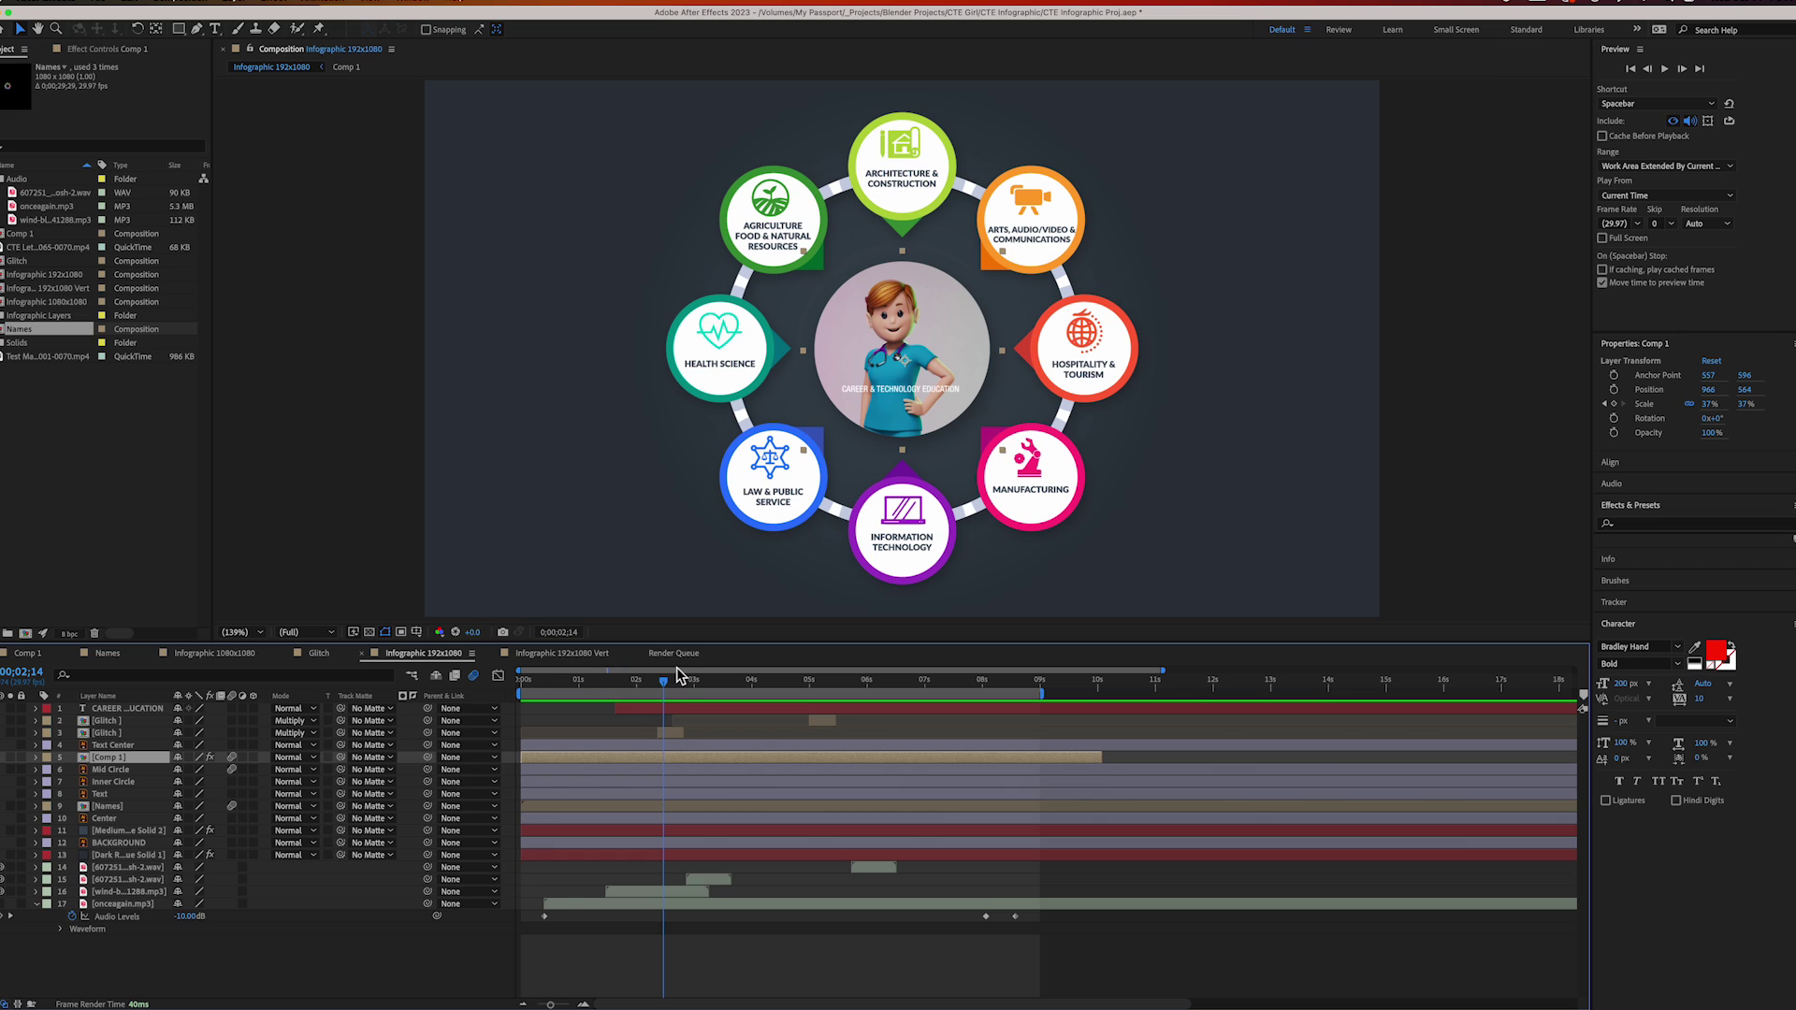
click(214, 653)
click(680, 680)
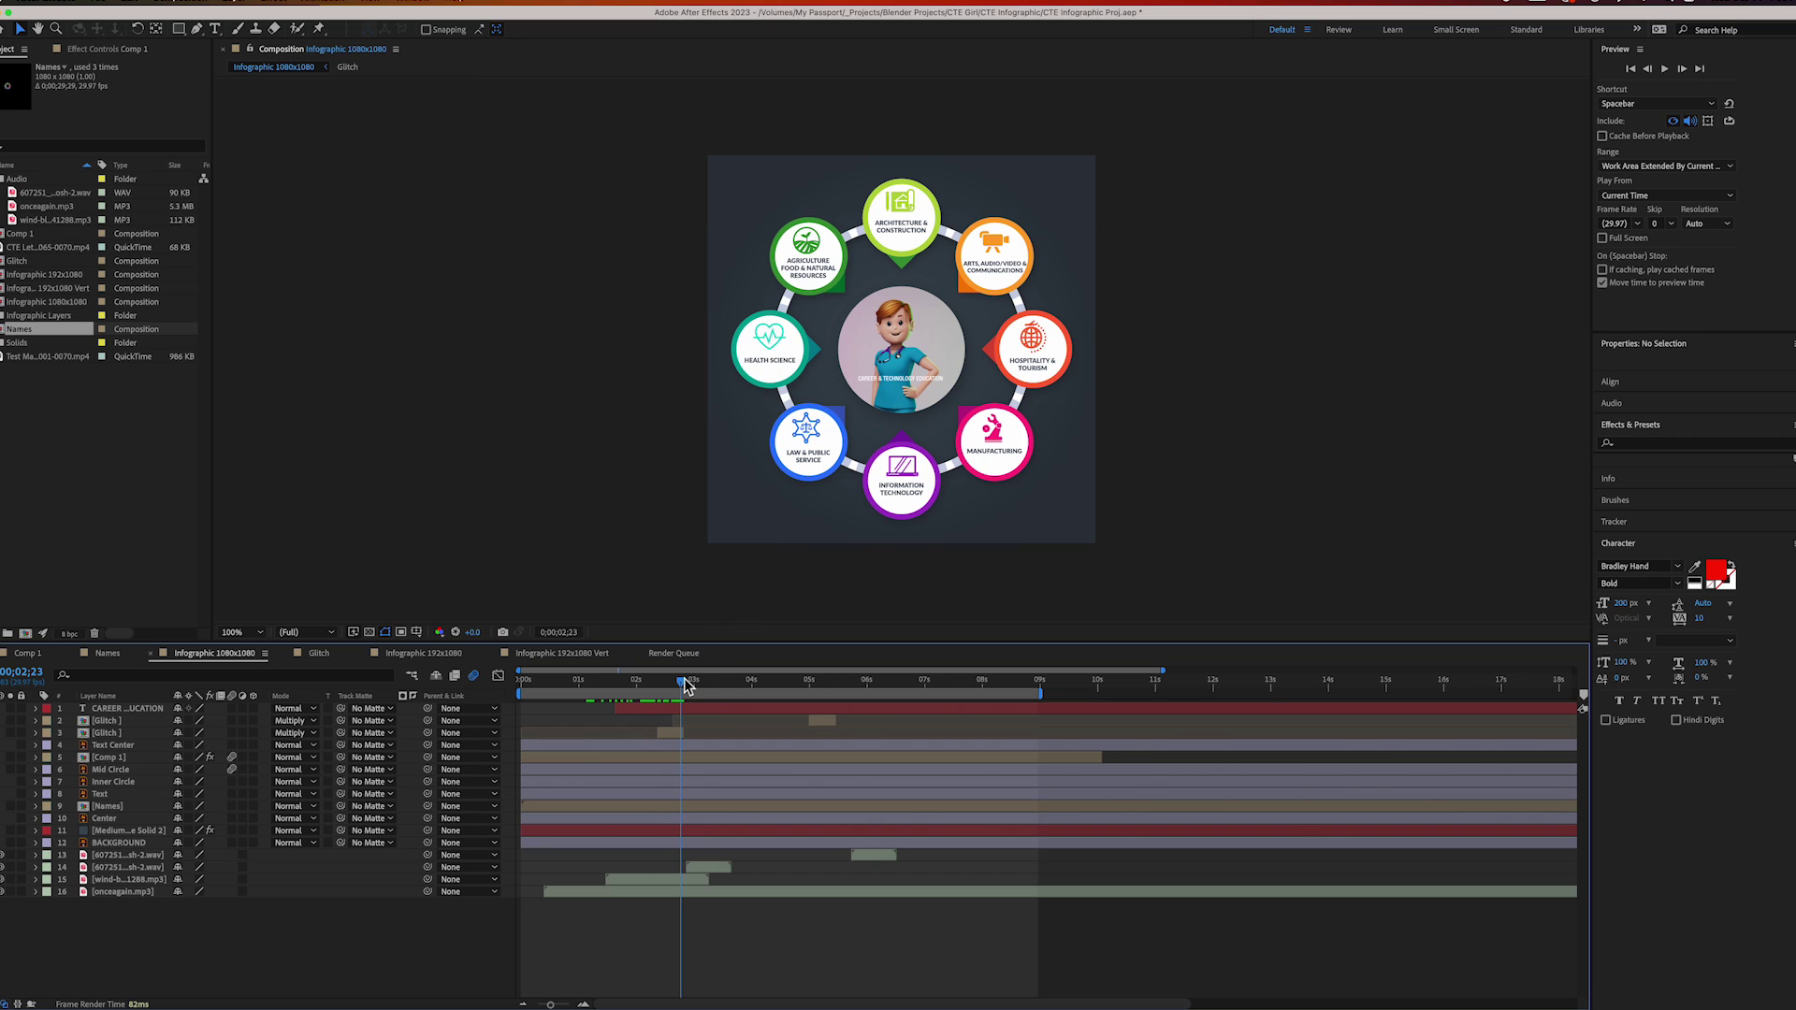
drag(683, 677, 729, 679)
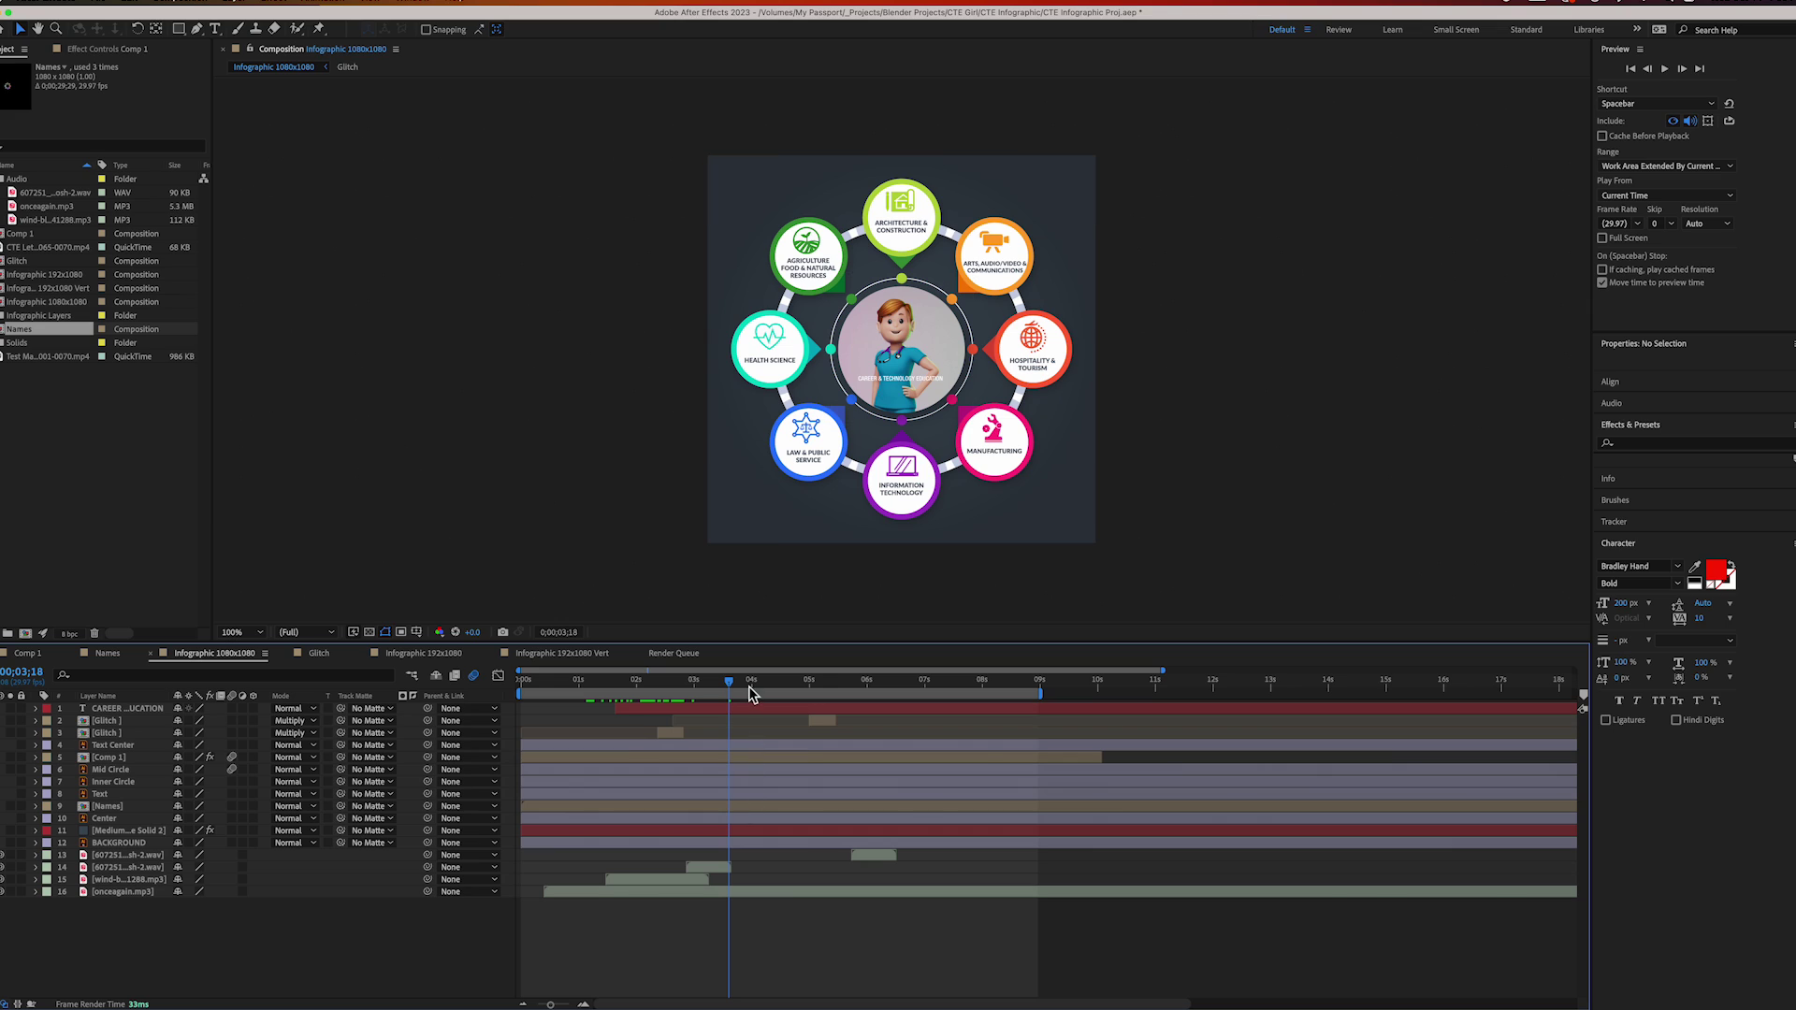
mouse_move(733, 686)
mouse_down()
mouse_move(831, 683)
mouse_move(693, 681)
mouse_move(732, 671)
mouse_move(718, 672)
mouse_up()
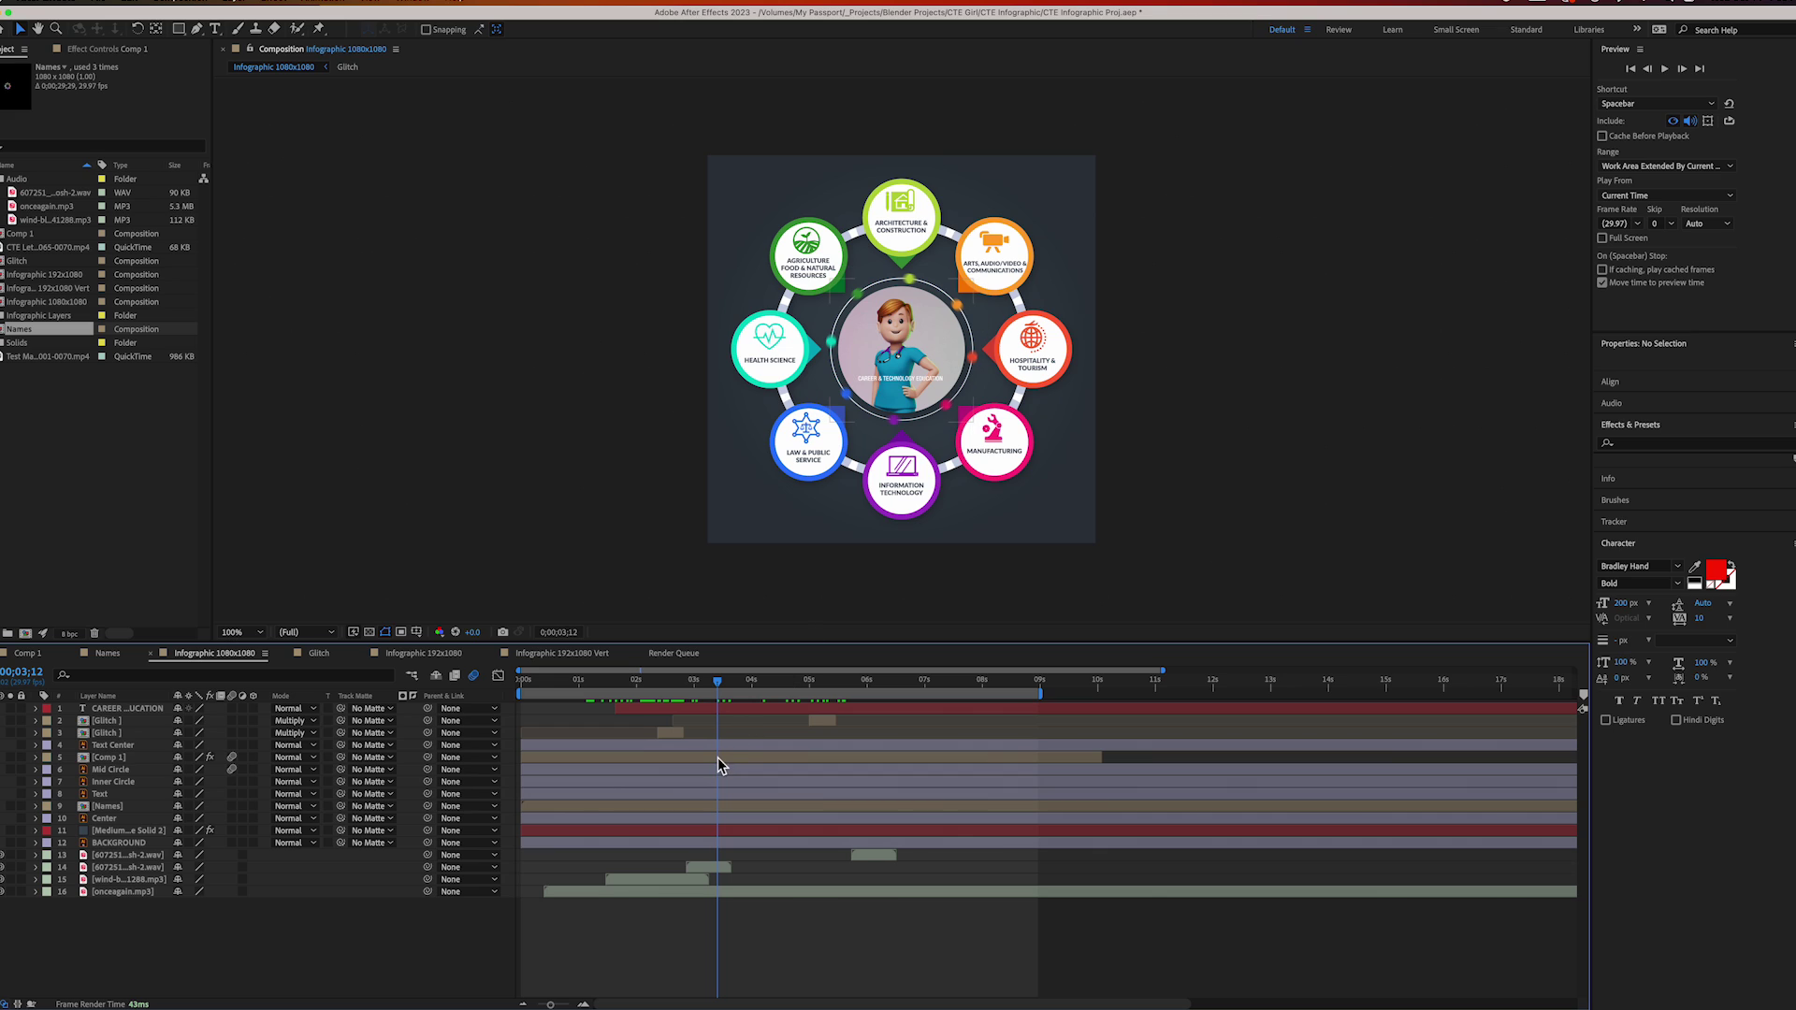
drag(718, 688, 891, 697)
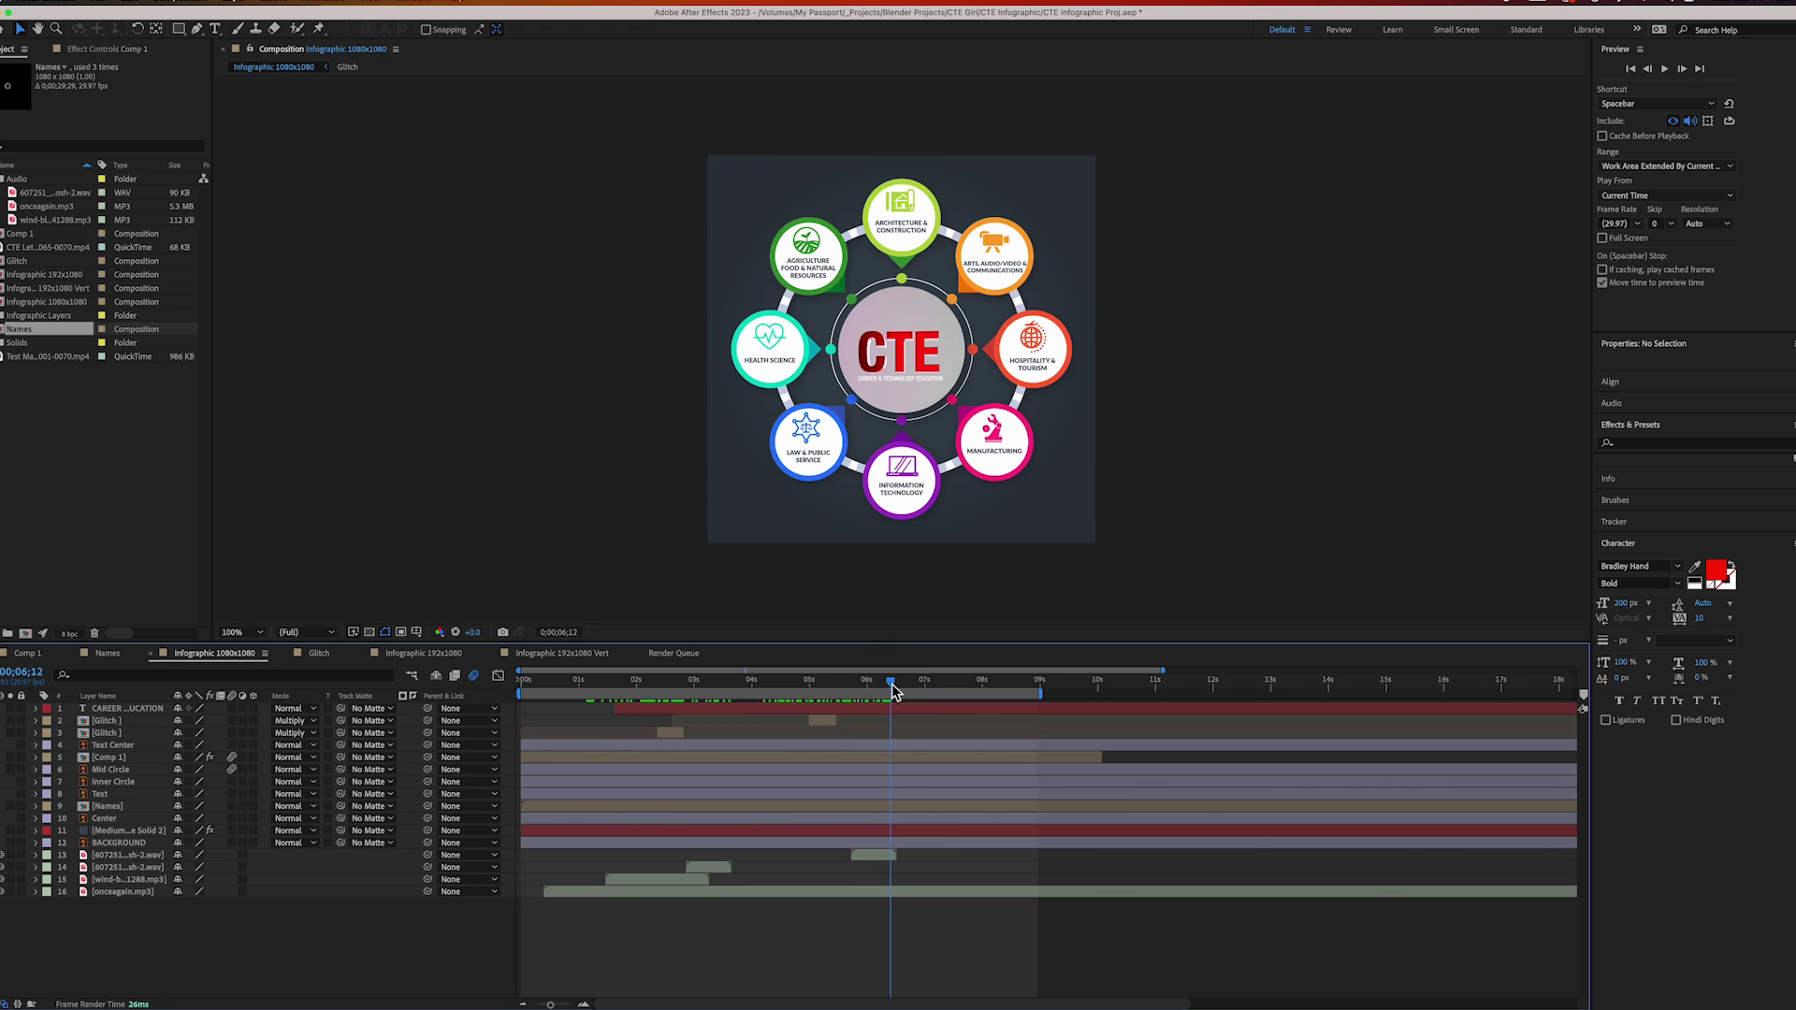
drag(893, 690, 1037, 692)
In Infographic 192x1080, scrub through the CTE title and expanding bubbles, then play from the opening circle.
click(433, 655)
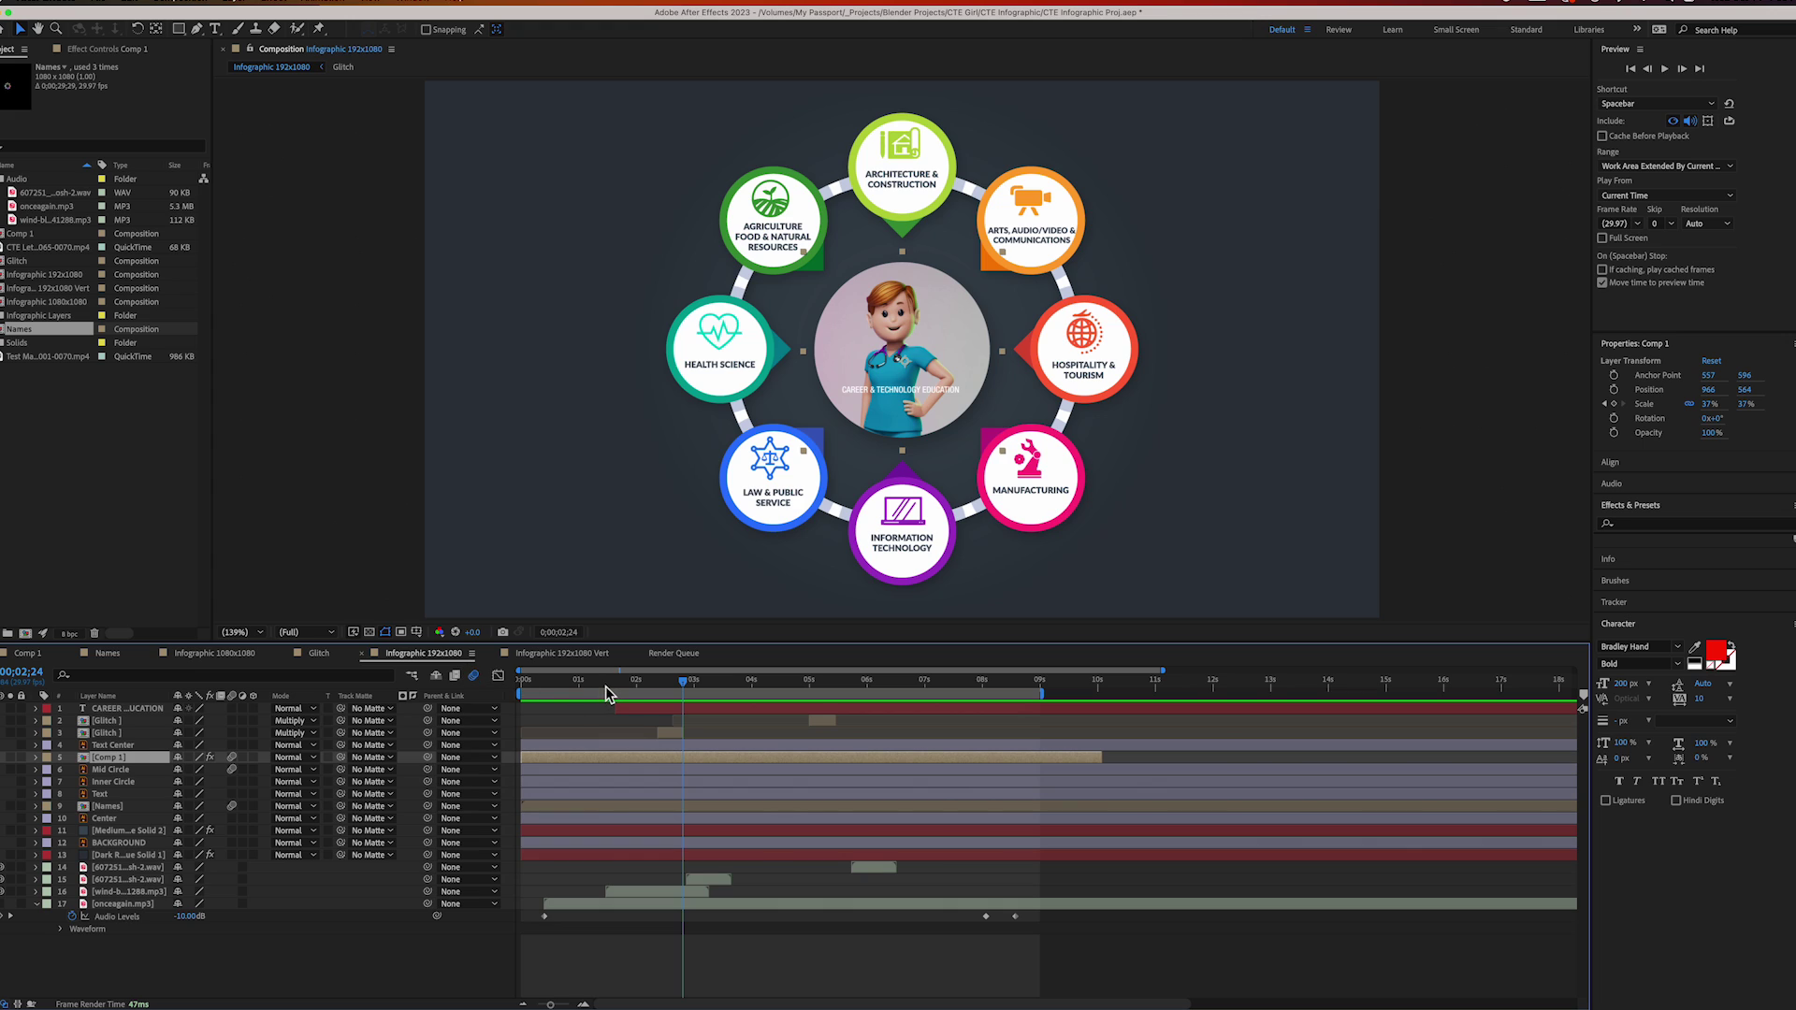
drag(604, 684, 458, 682)
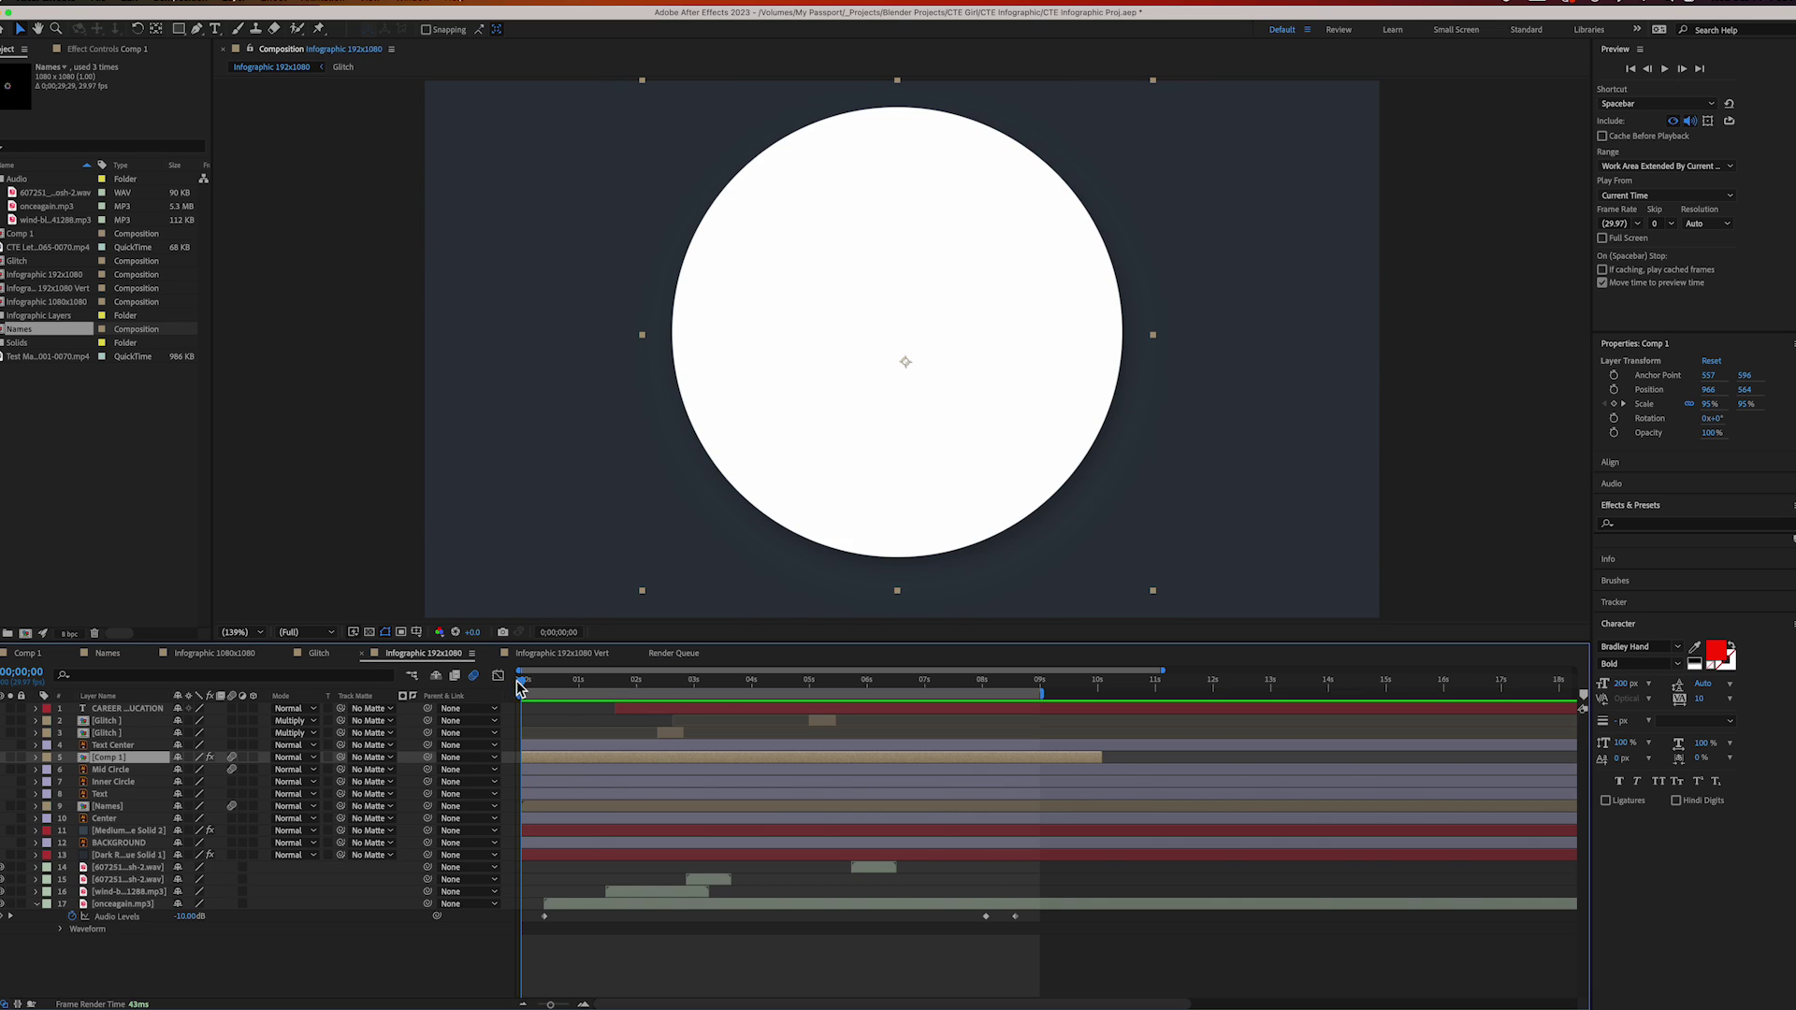
drag(720, 679, 883, 678)
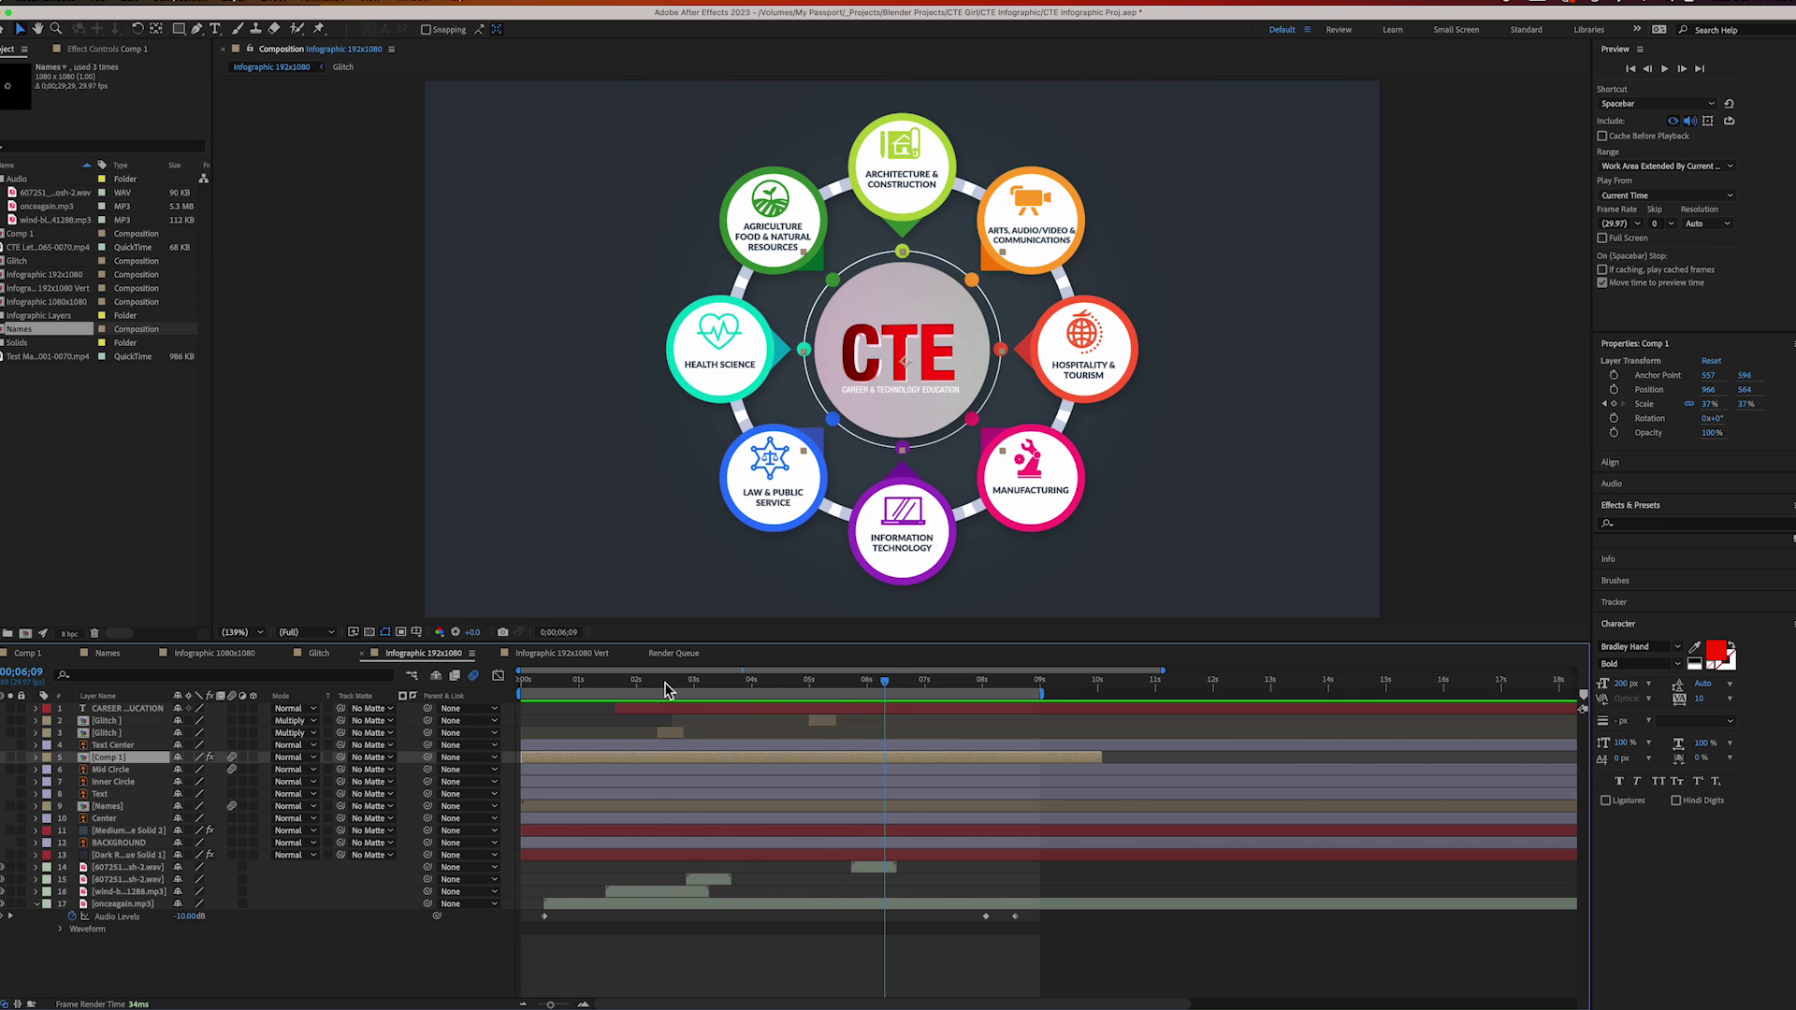
drag(664, 685, 618, 681)
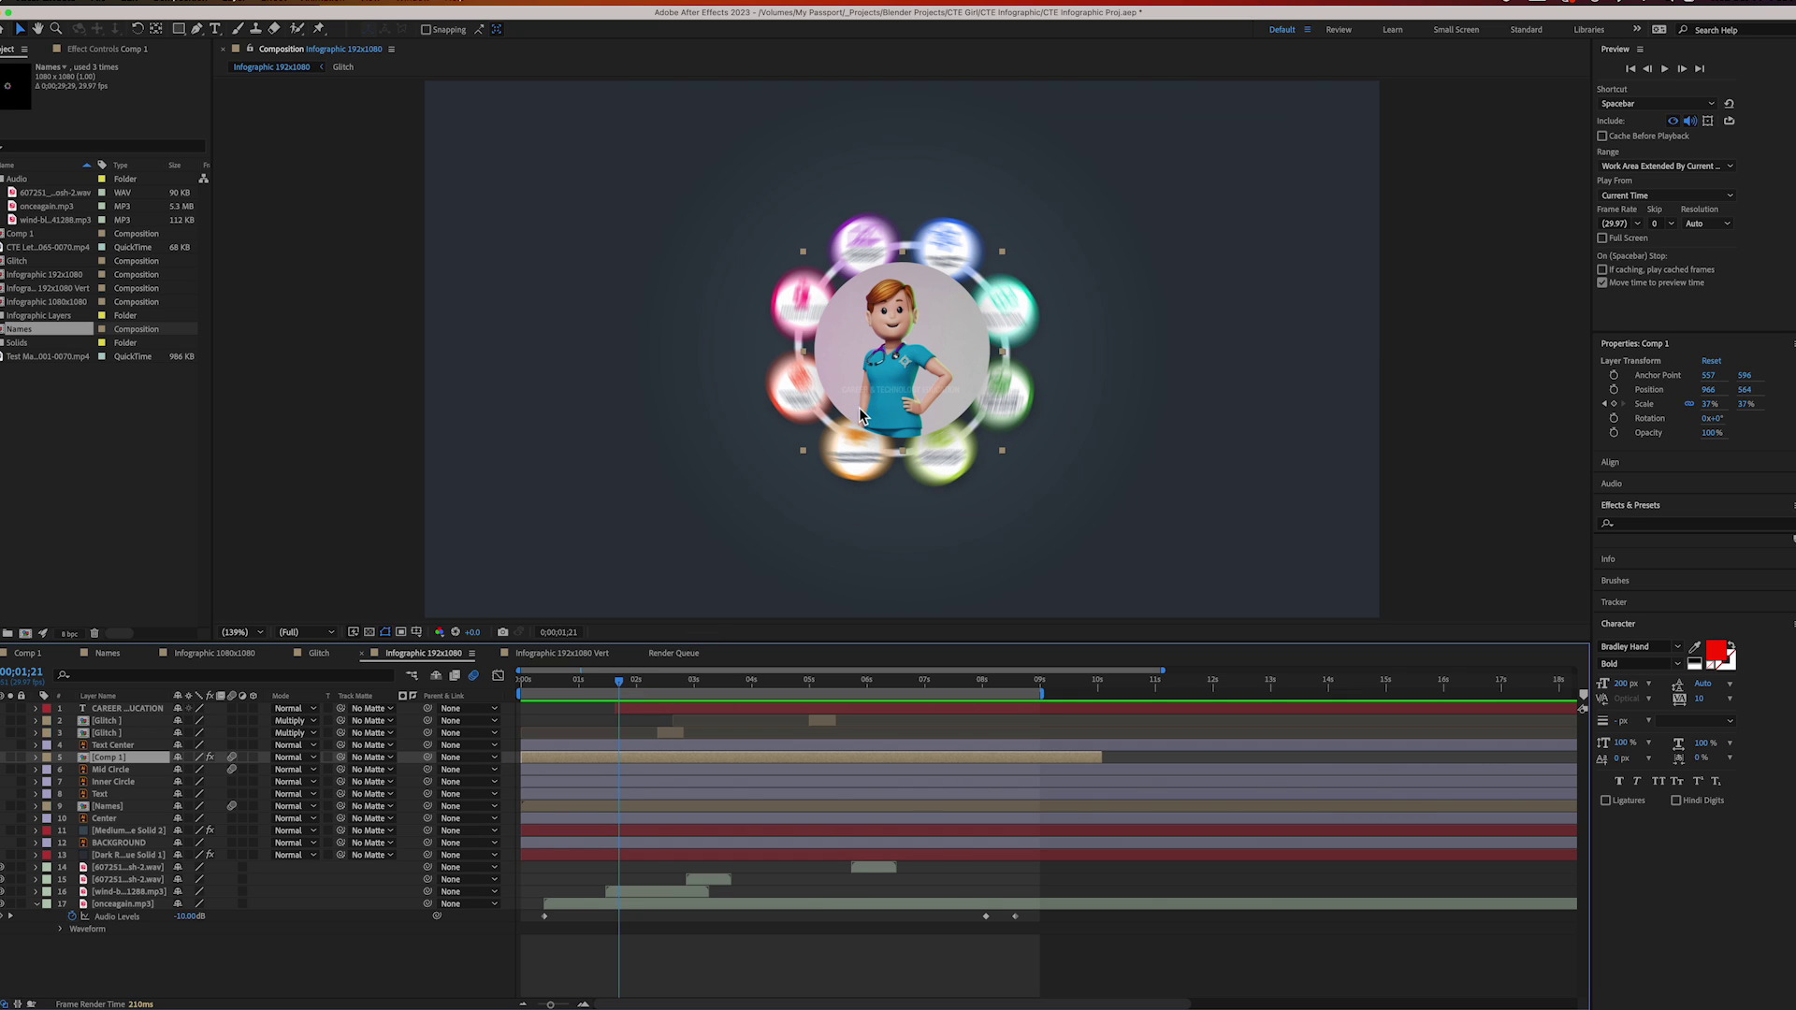
drag(625, 682, 645, 682)
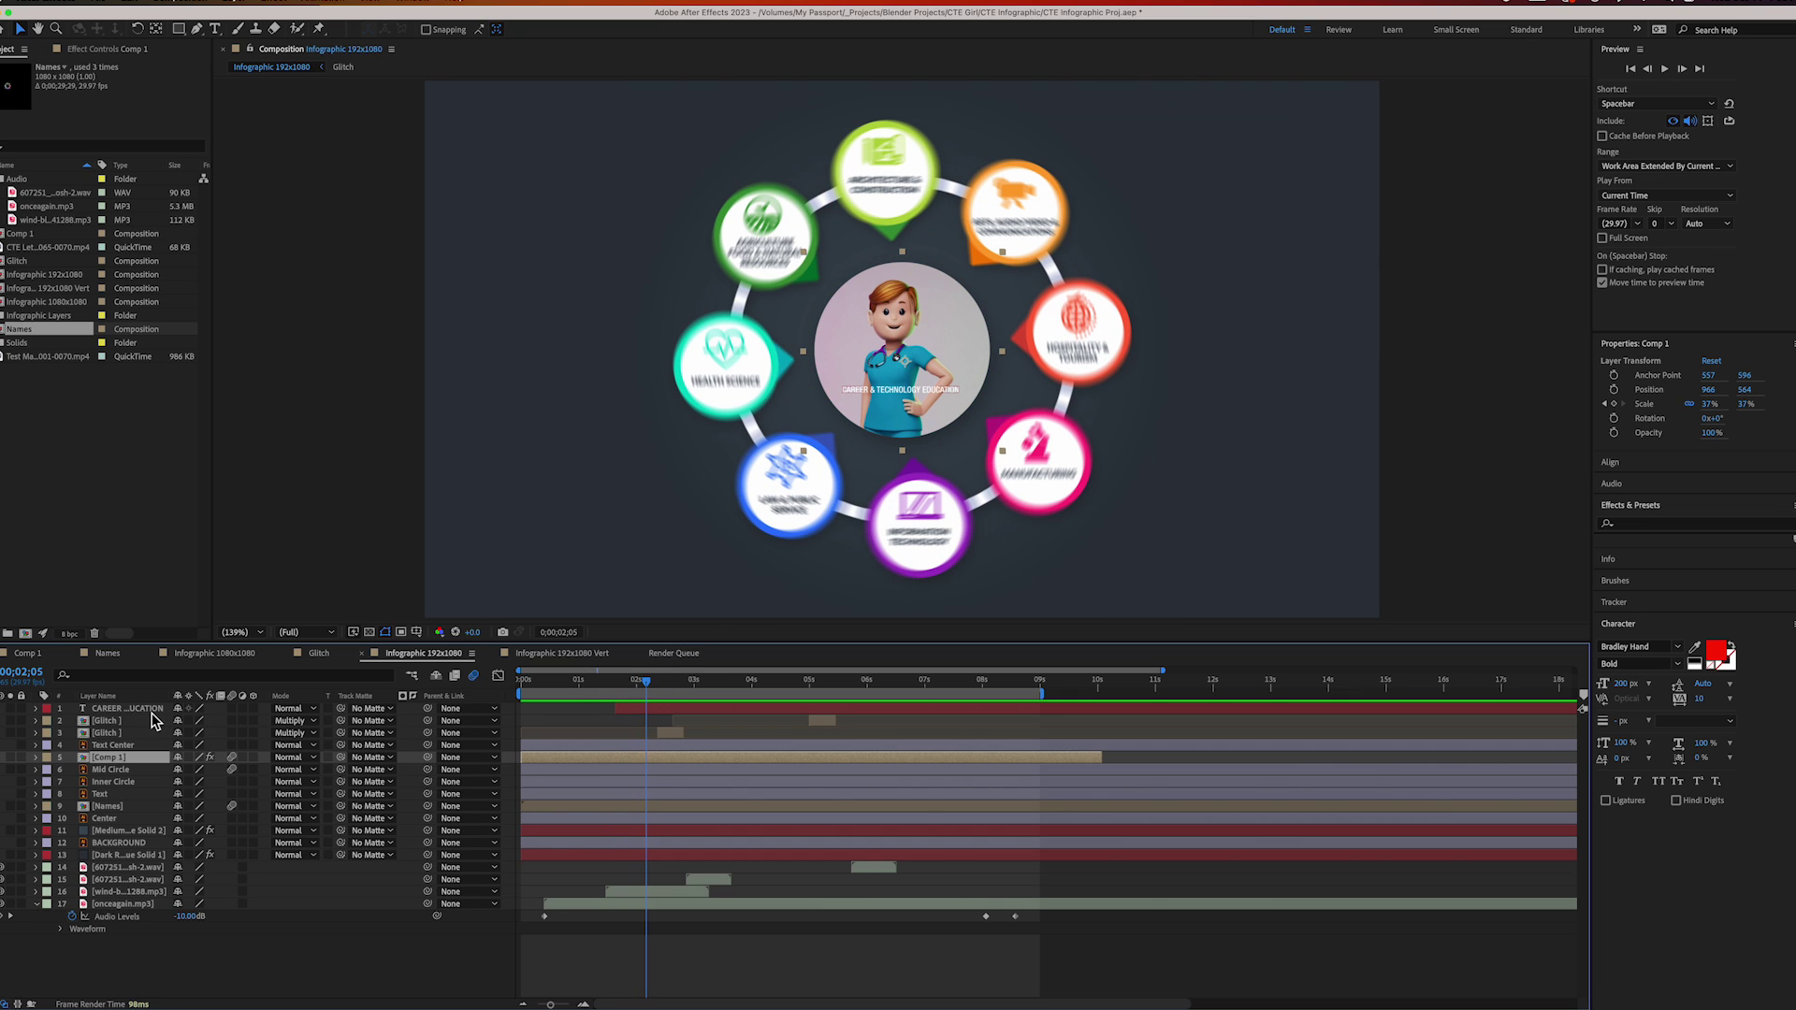
drag(638, 683, 521, 683)
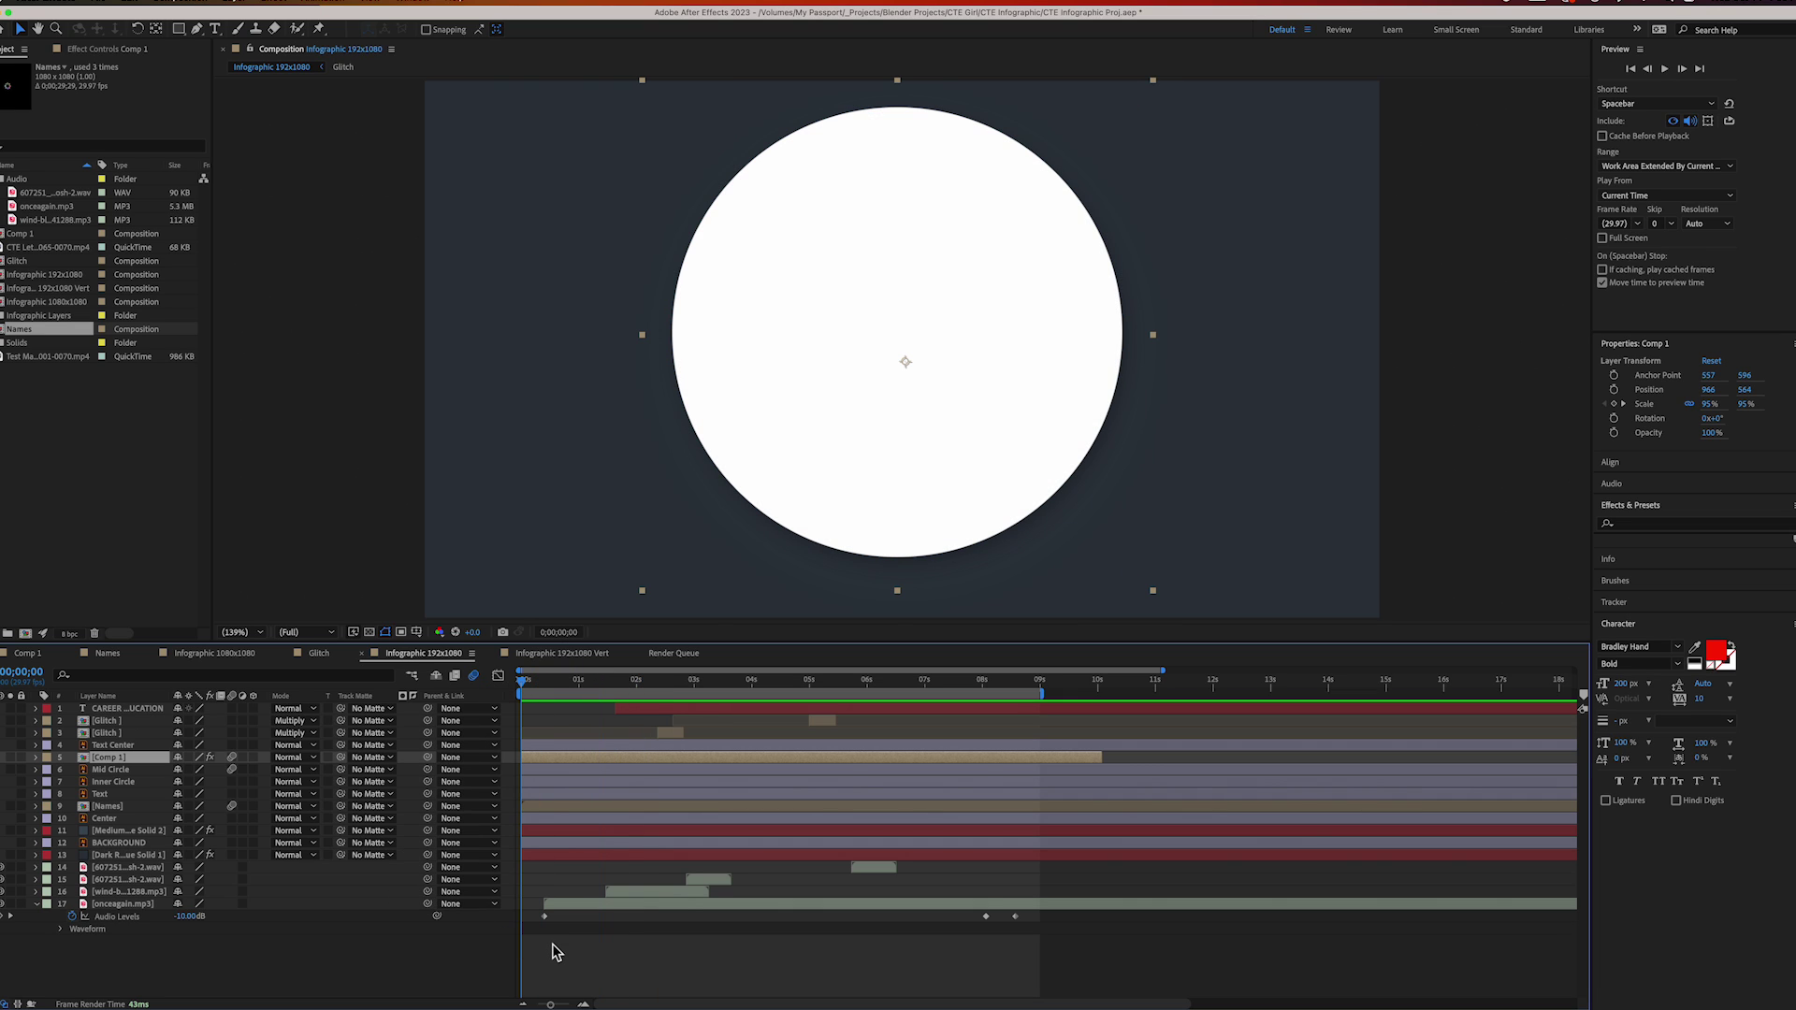
key(space)
key(space)
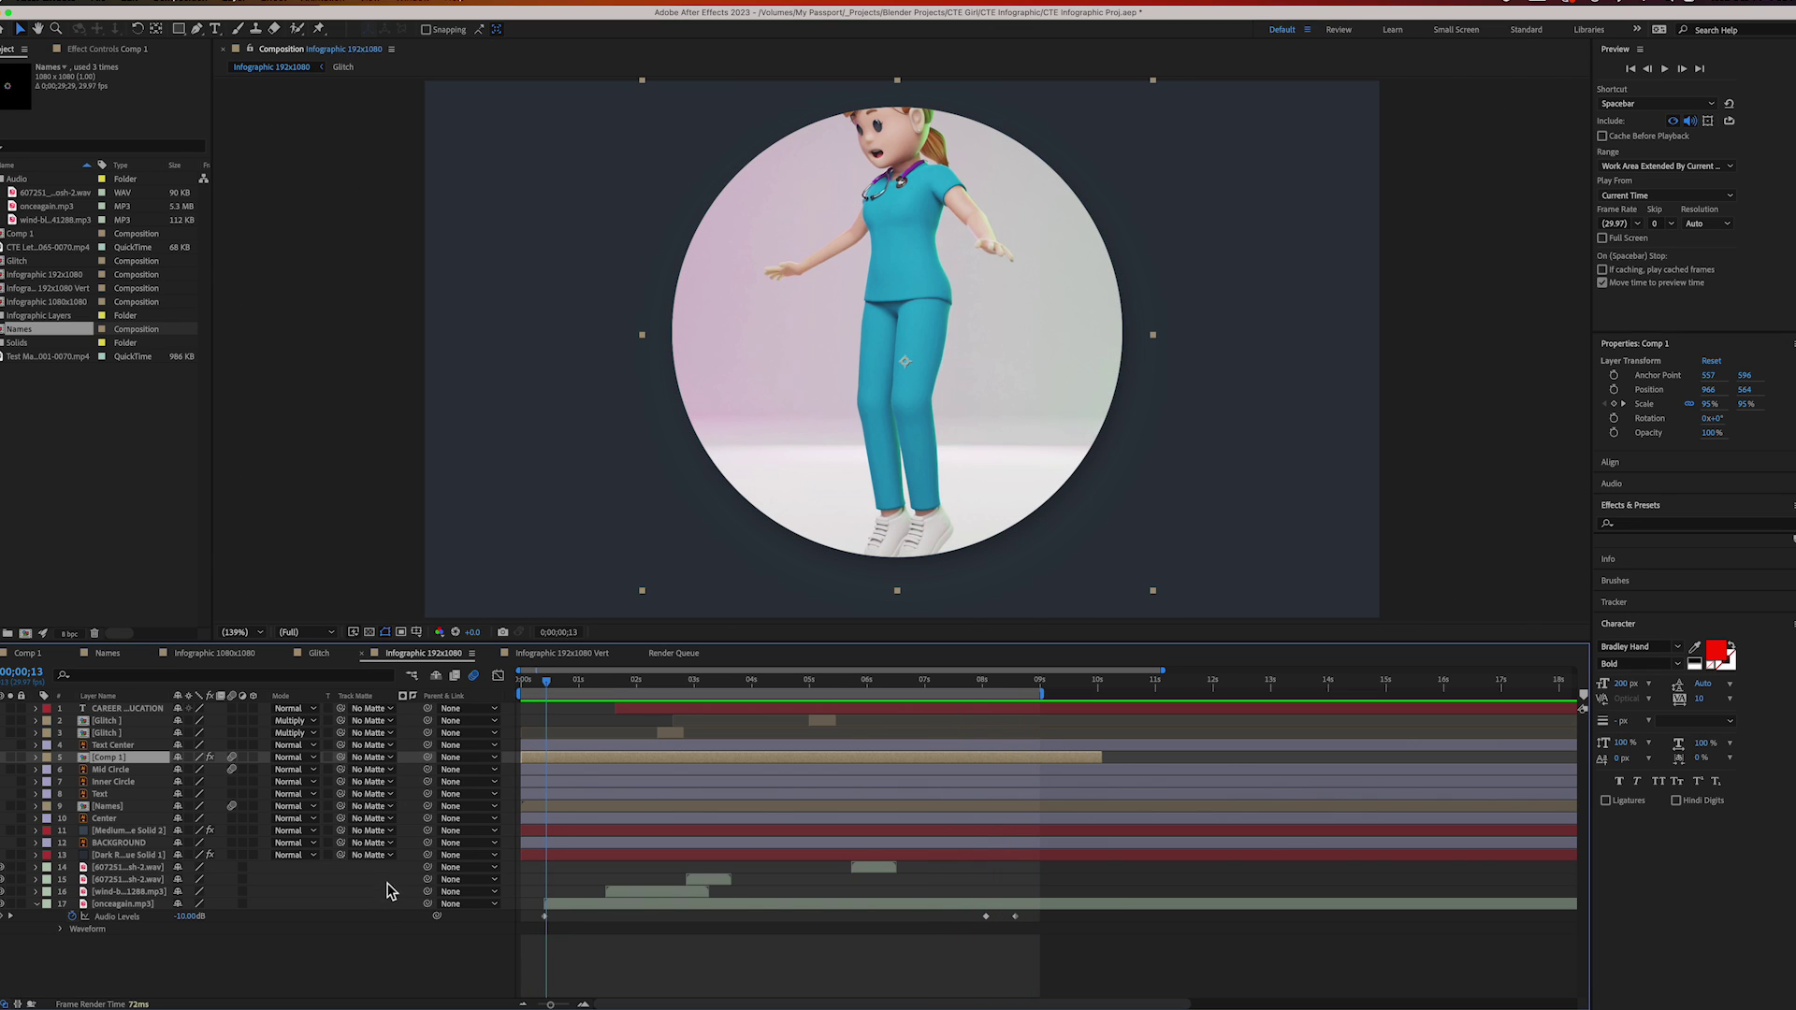
mouse_move(409, 997)
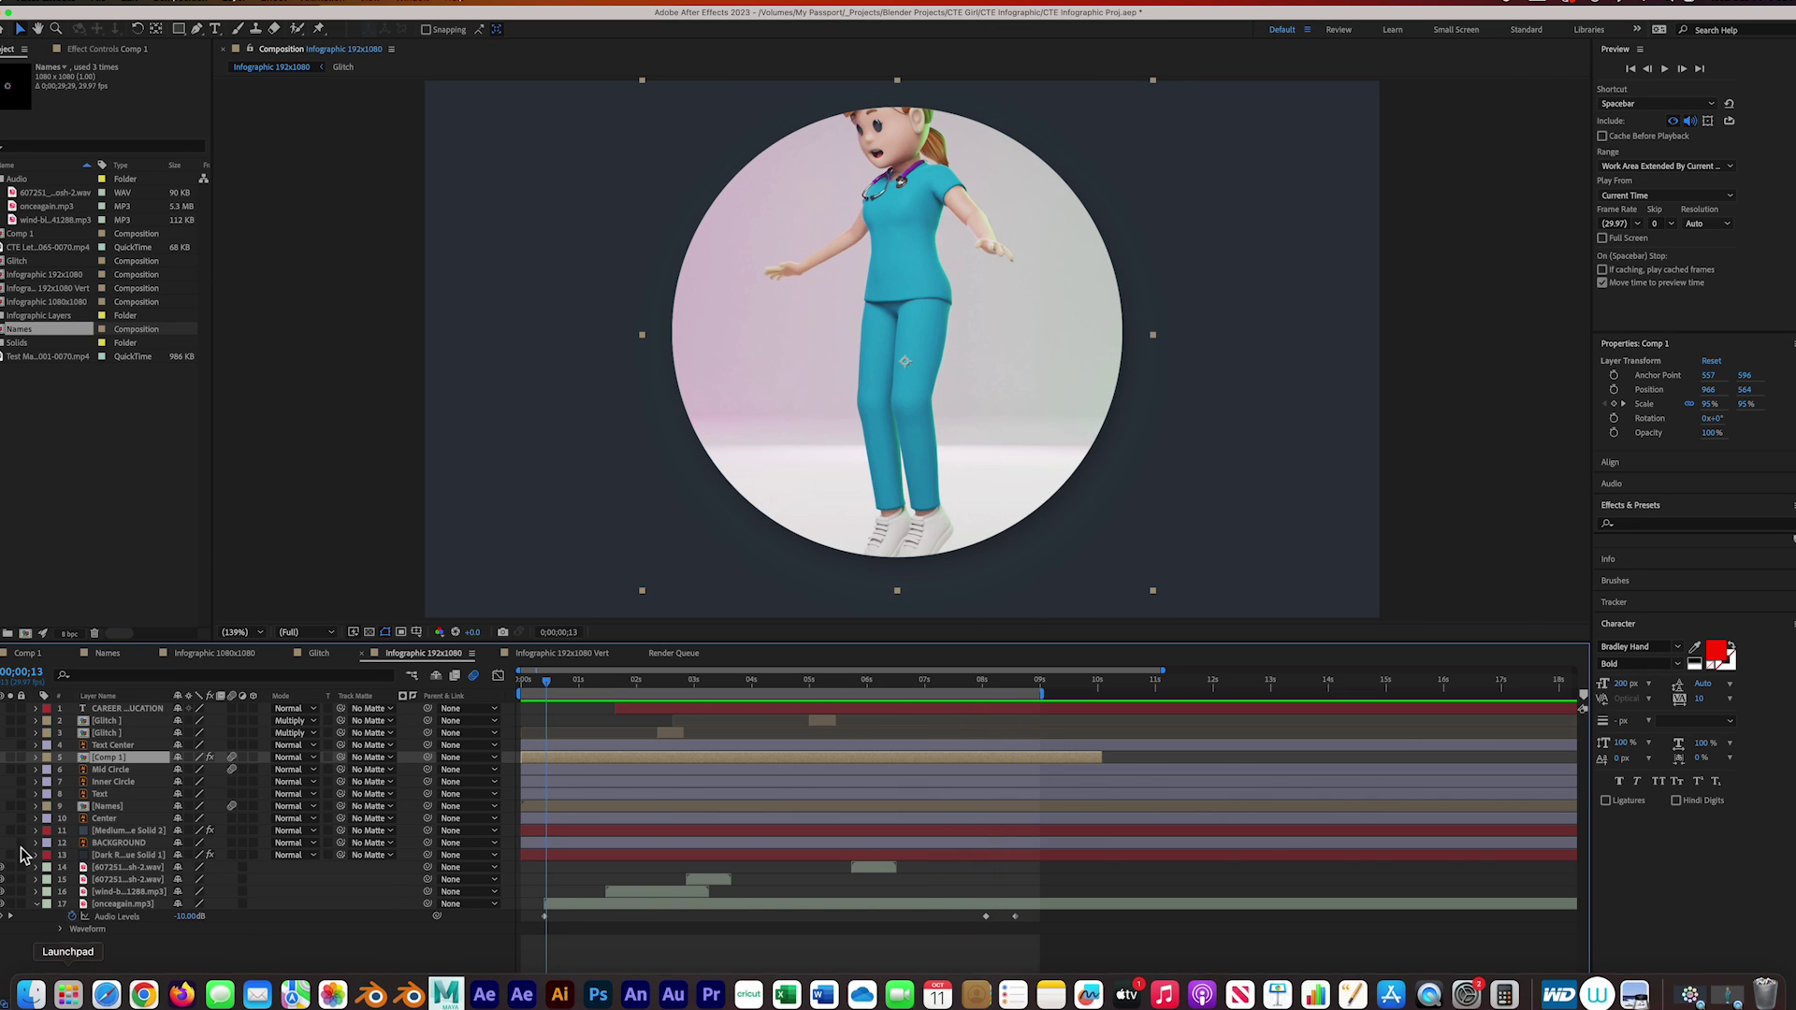
click(1634, 993)
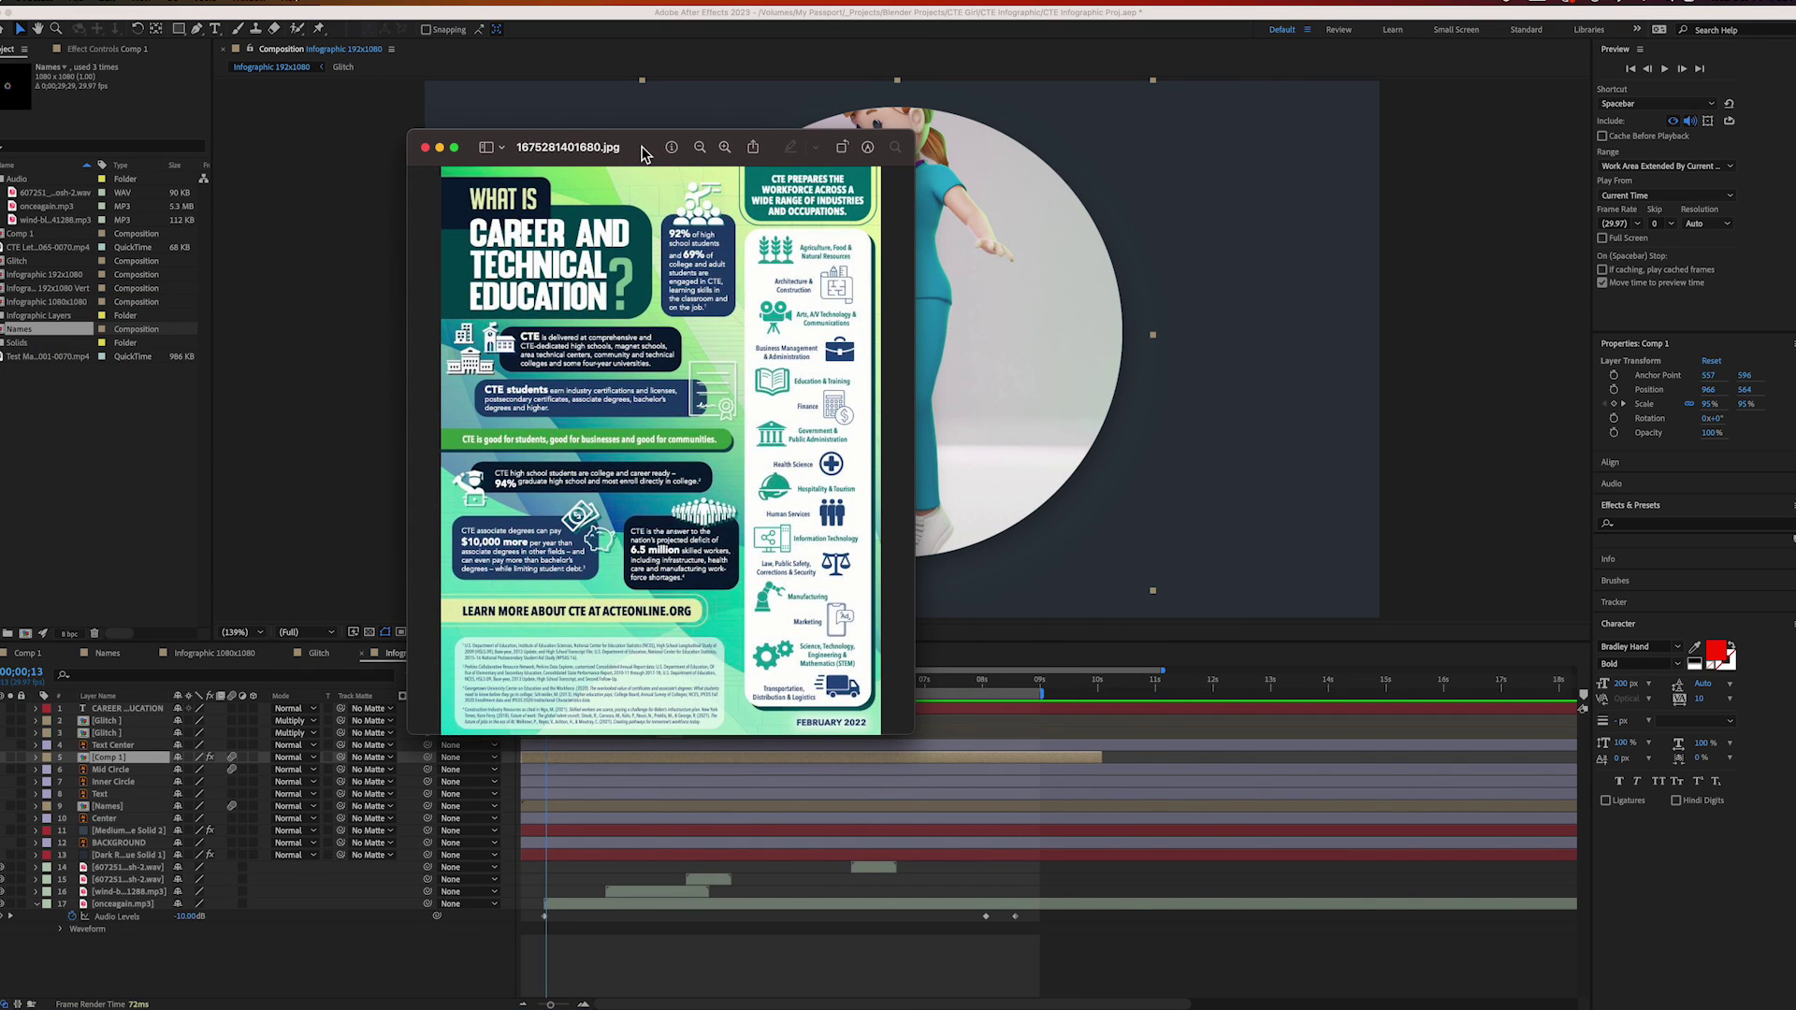
drag(643, 155, 4, 169)
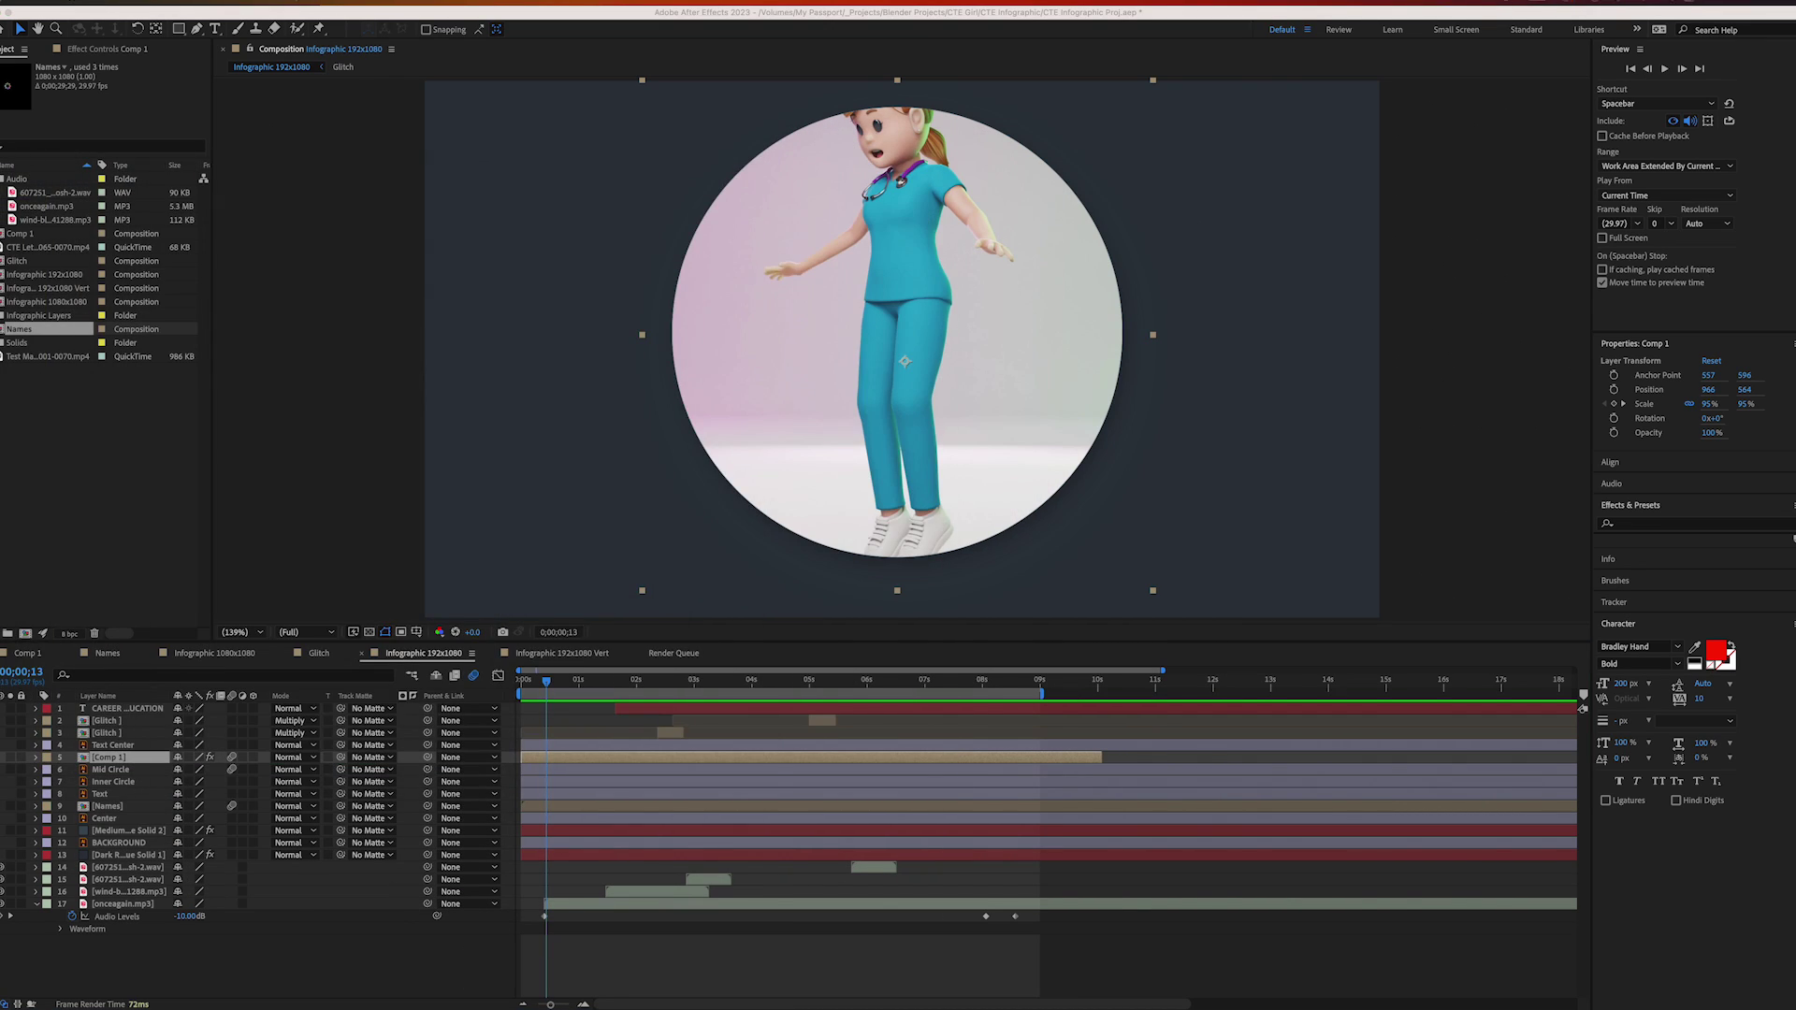
Show the Freepik Infographic Steps results, the Illustrator career-cluster edit, then Blender's 'Girl Anim 04.blend' nurse scene.
mouse_move(140, 1005)
click(140, 996)
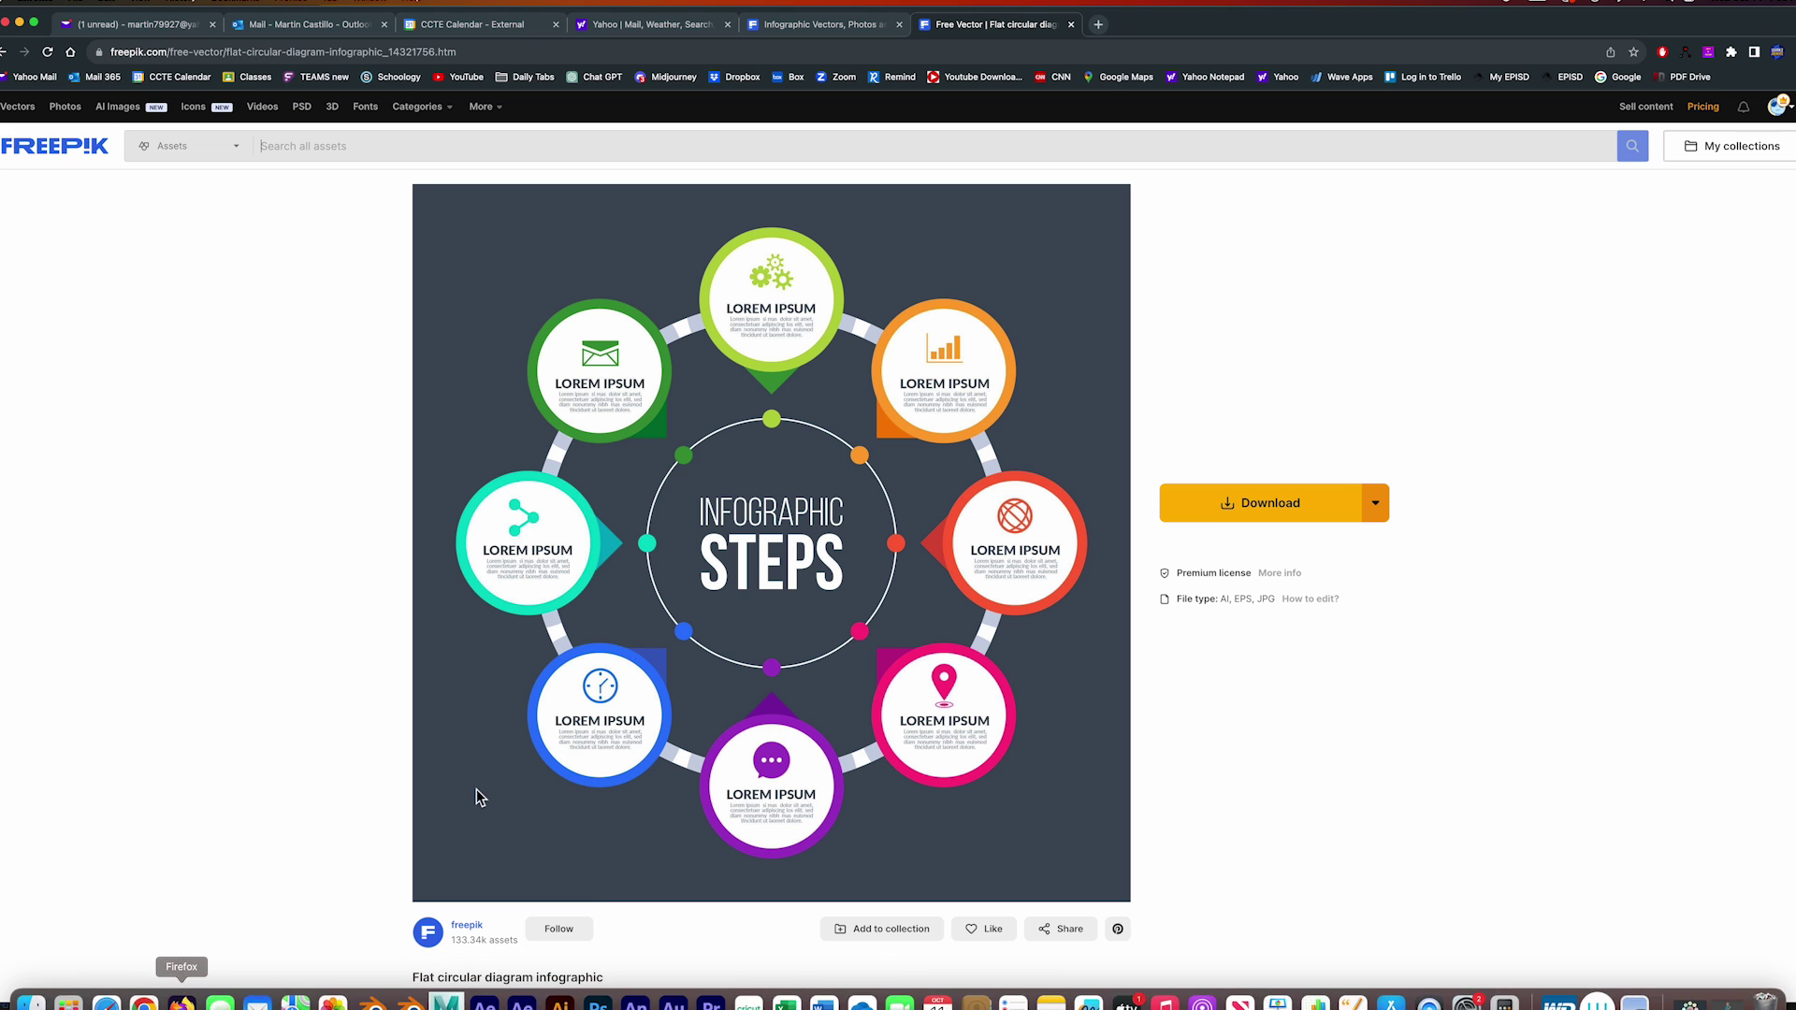
click(823, 25)
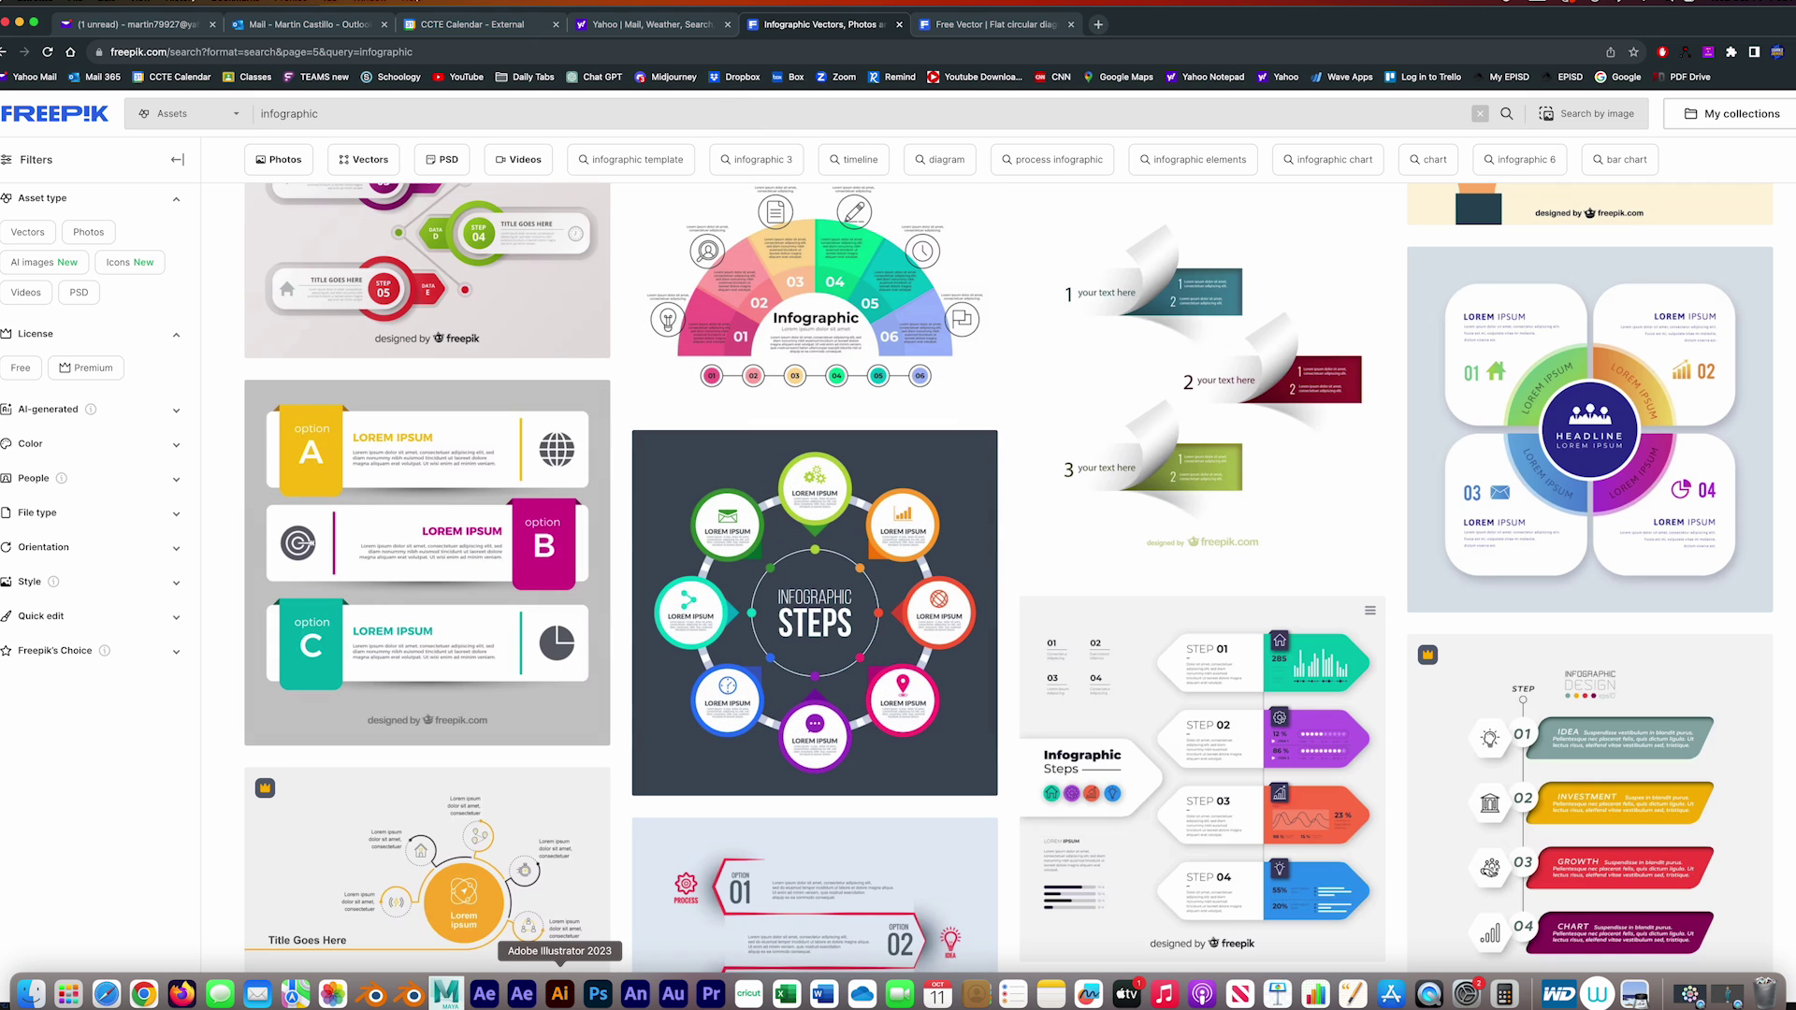
click(566, 995)
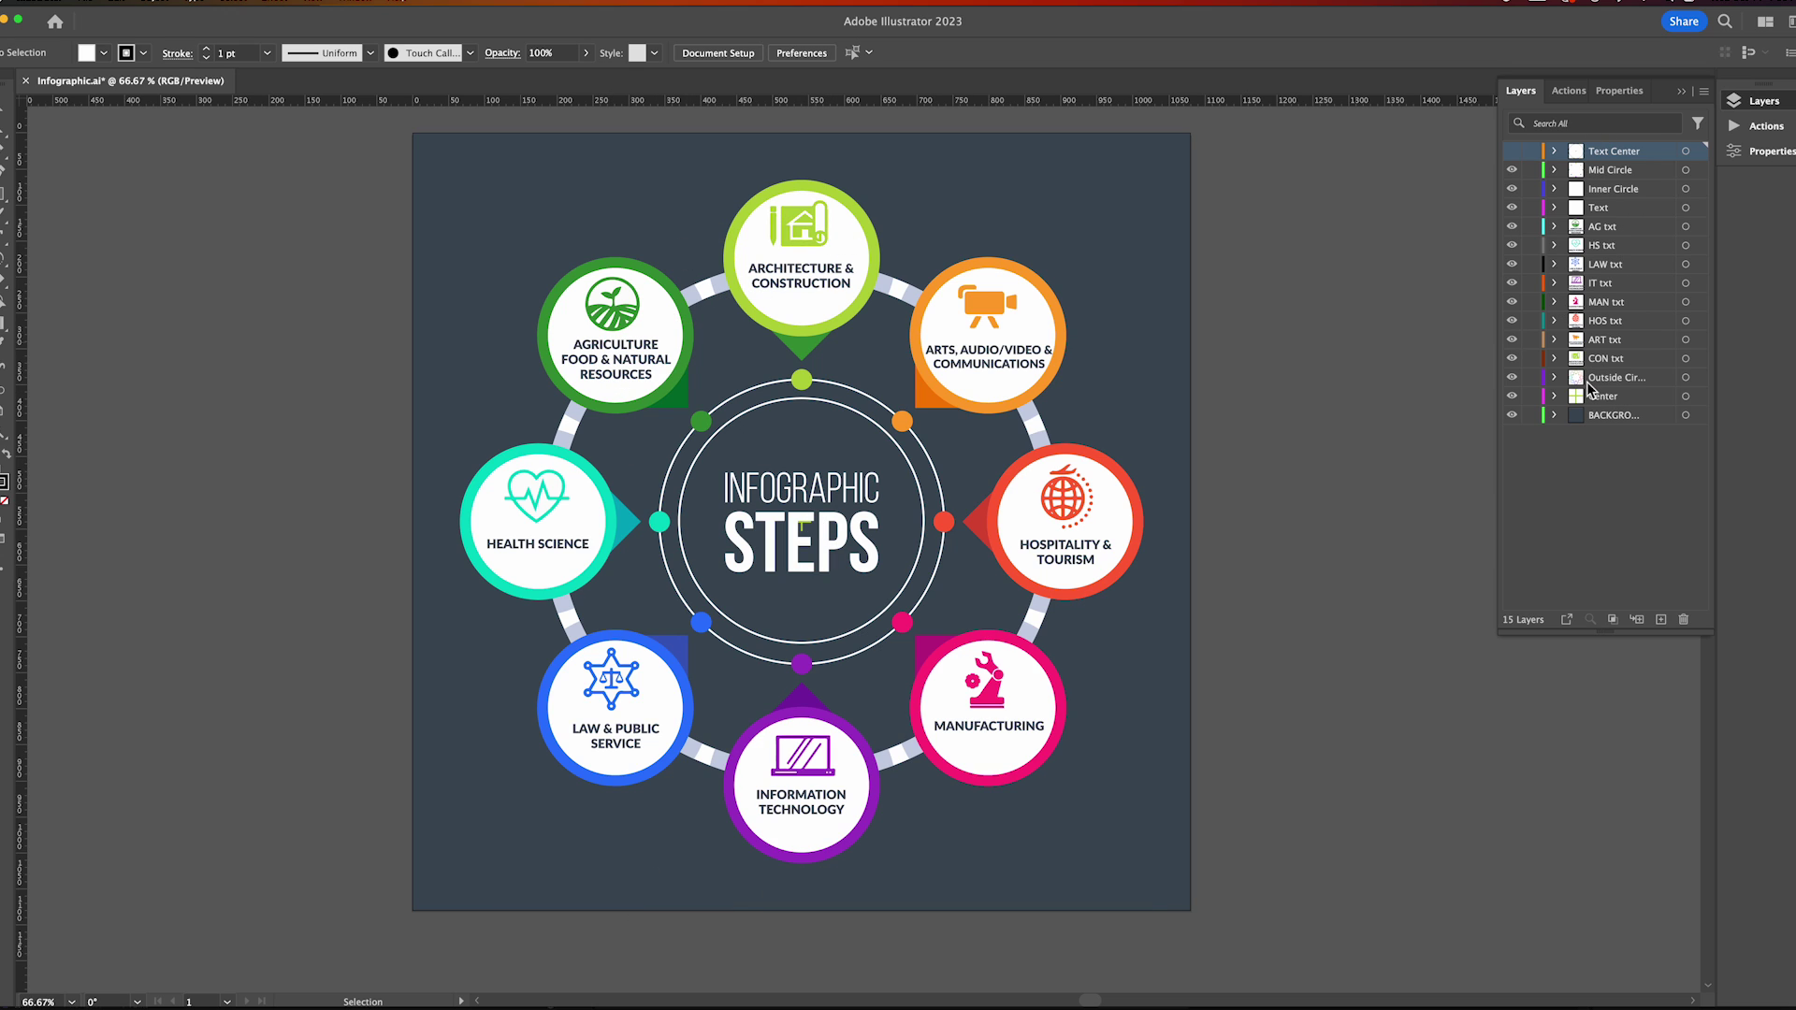
mouse_move(559, 994)
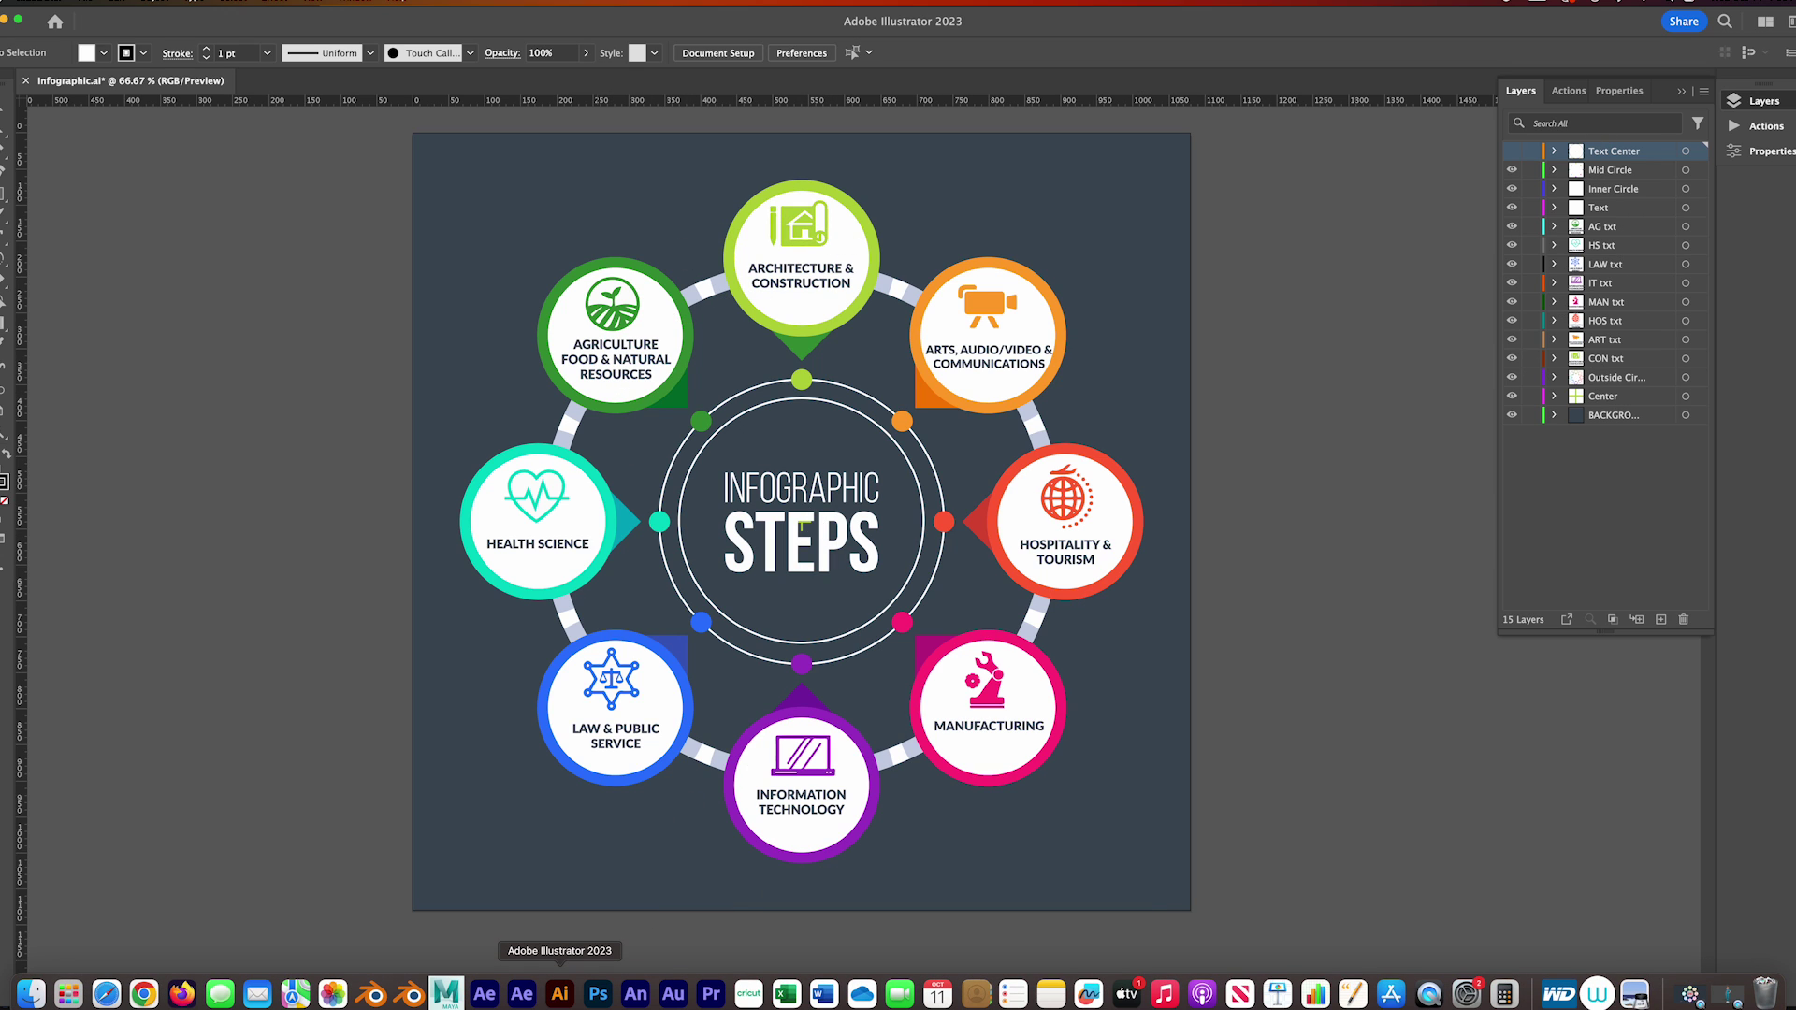
click(375, 996)
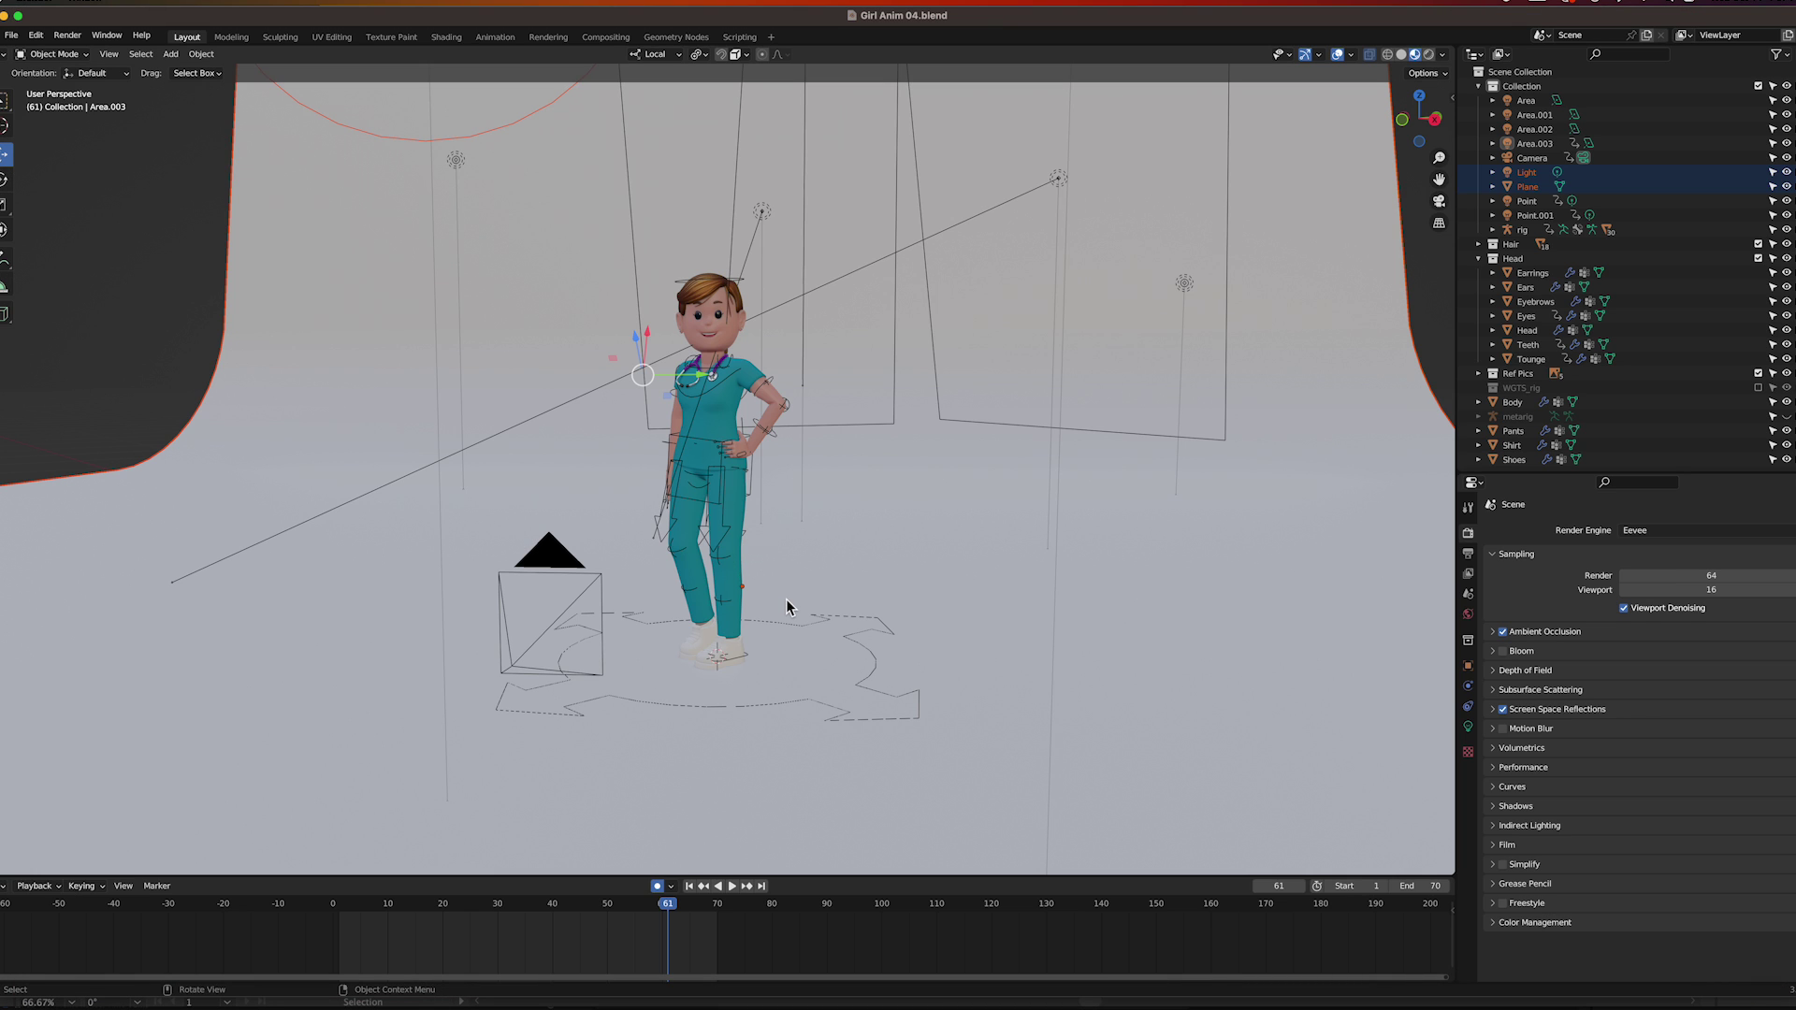
Zoom out and orbit around the nurse and studio lights, then switch back to After Effects.
scroll(787, 600, down, 2)
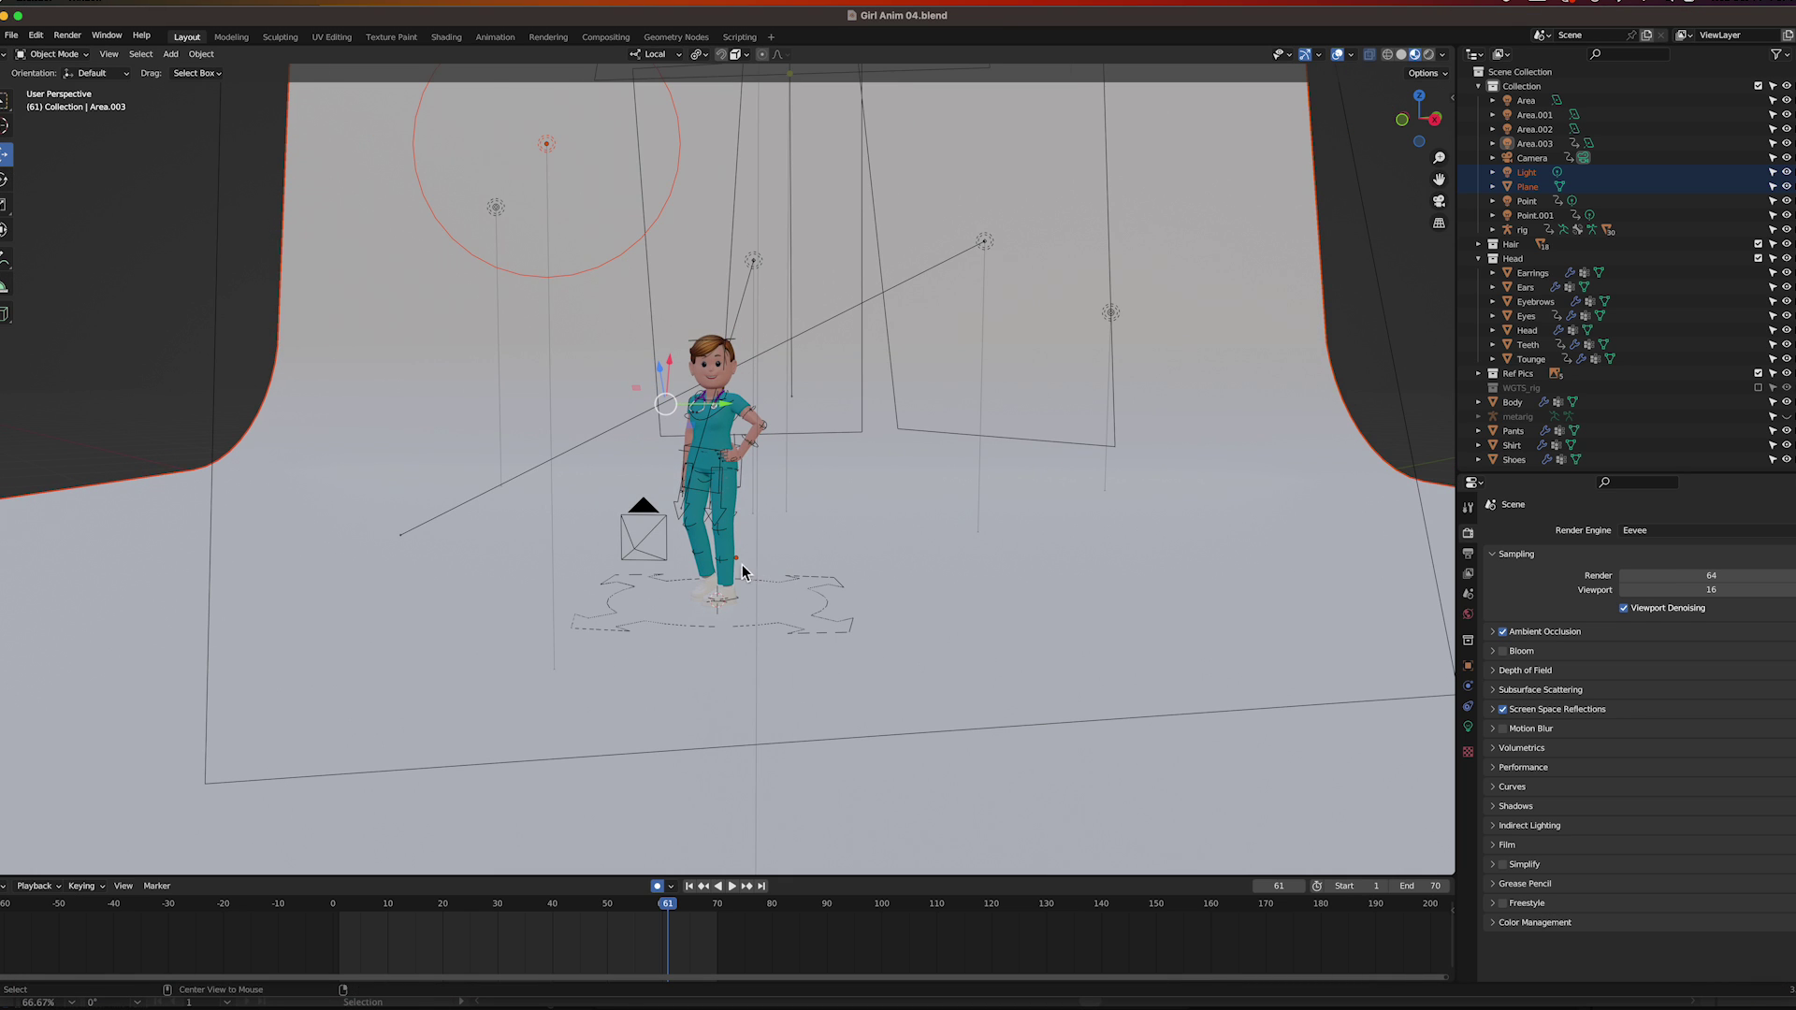
drag(722, 561, 711, 577)
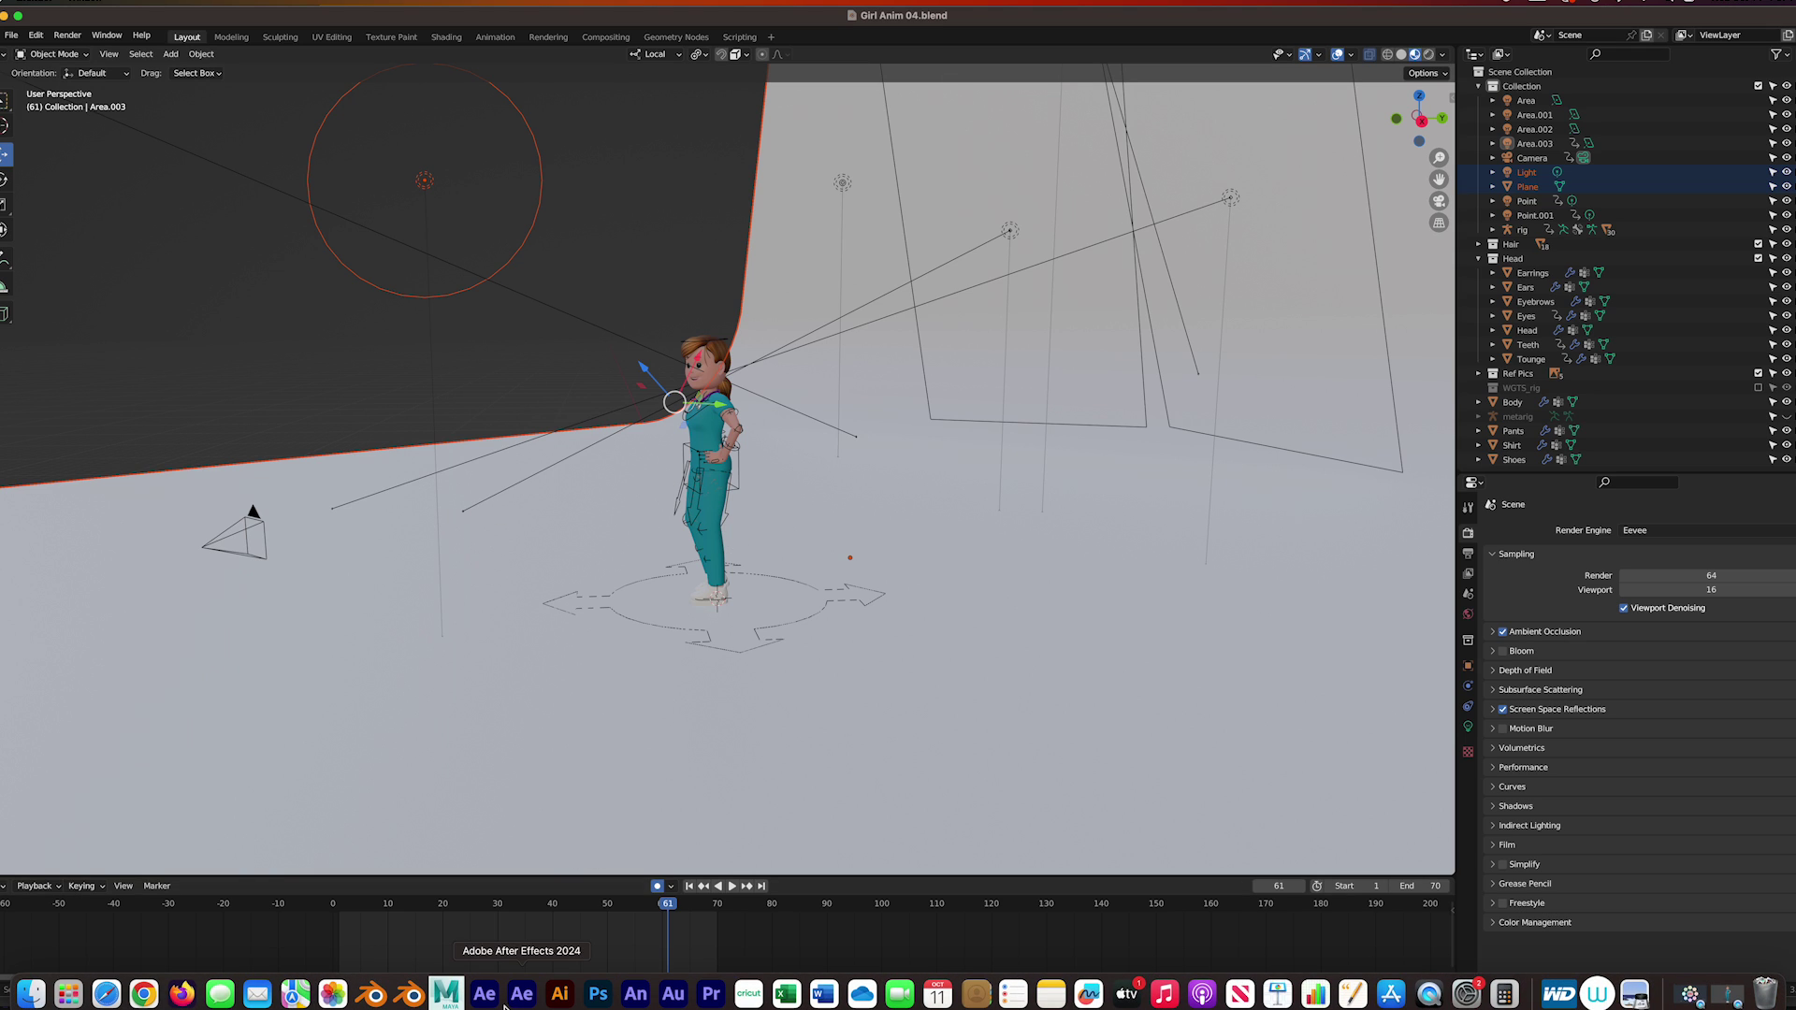
click(483, 994)
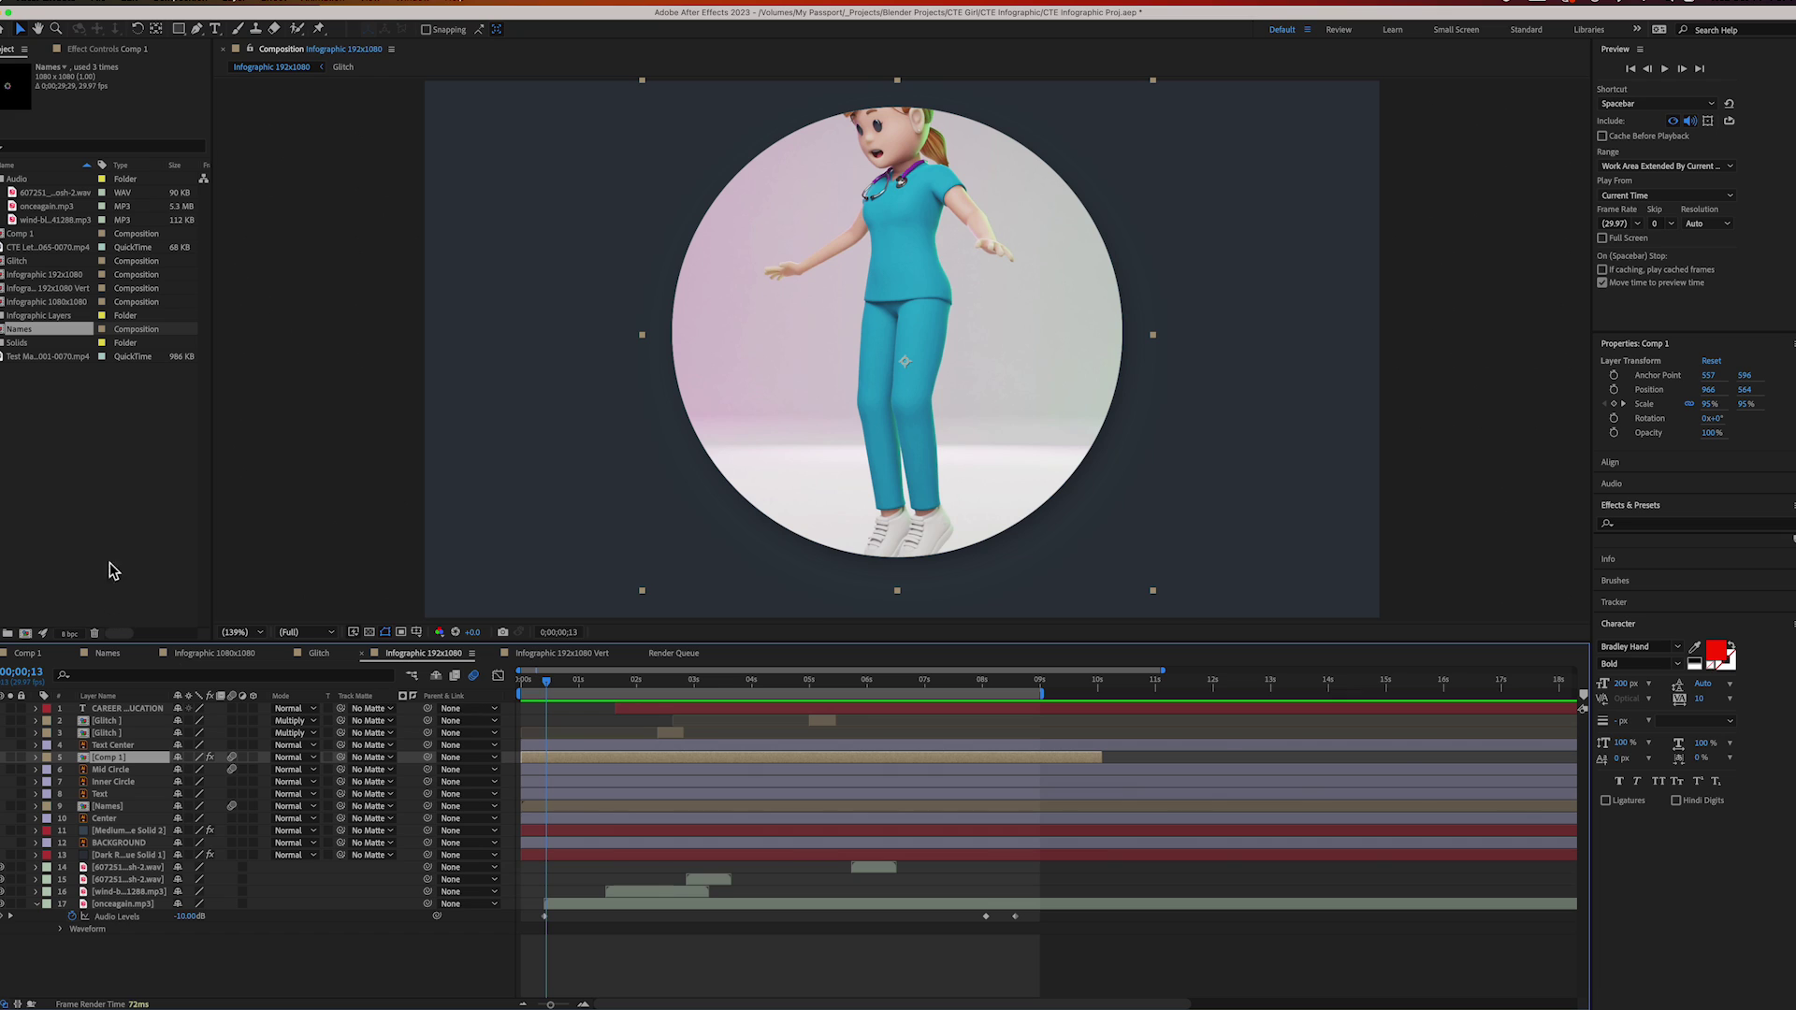
click(547, 688)
drag(547, 688, 687, 697)
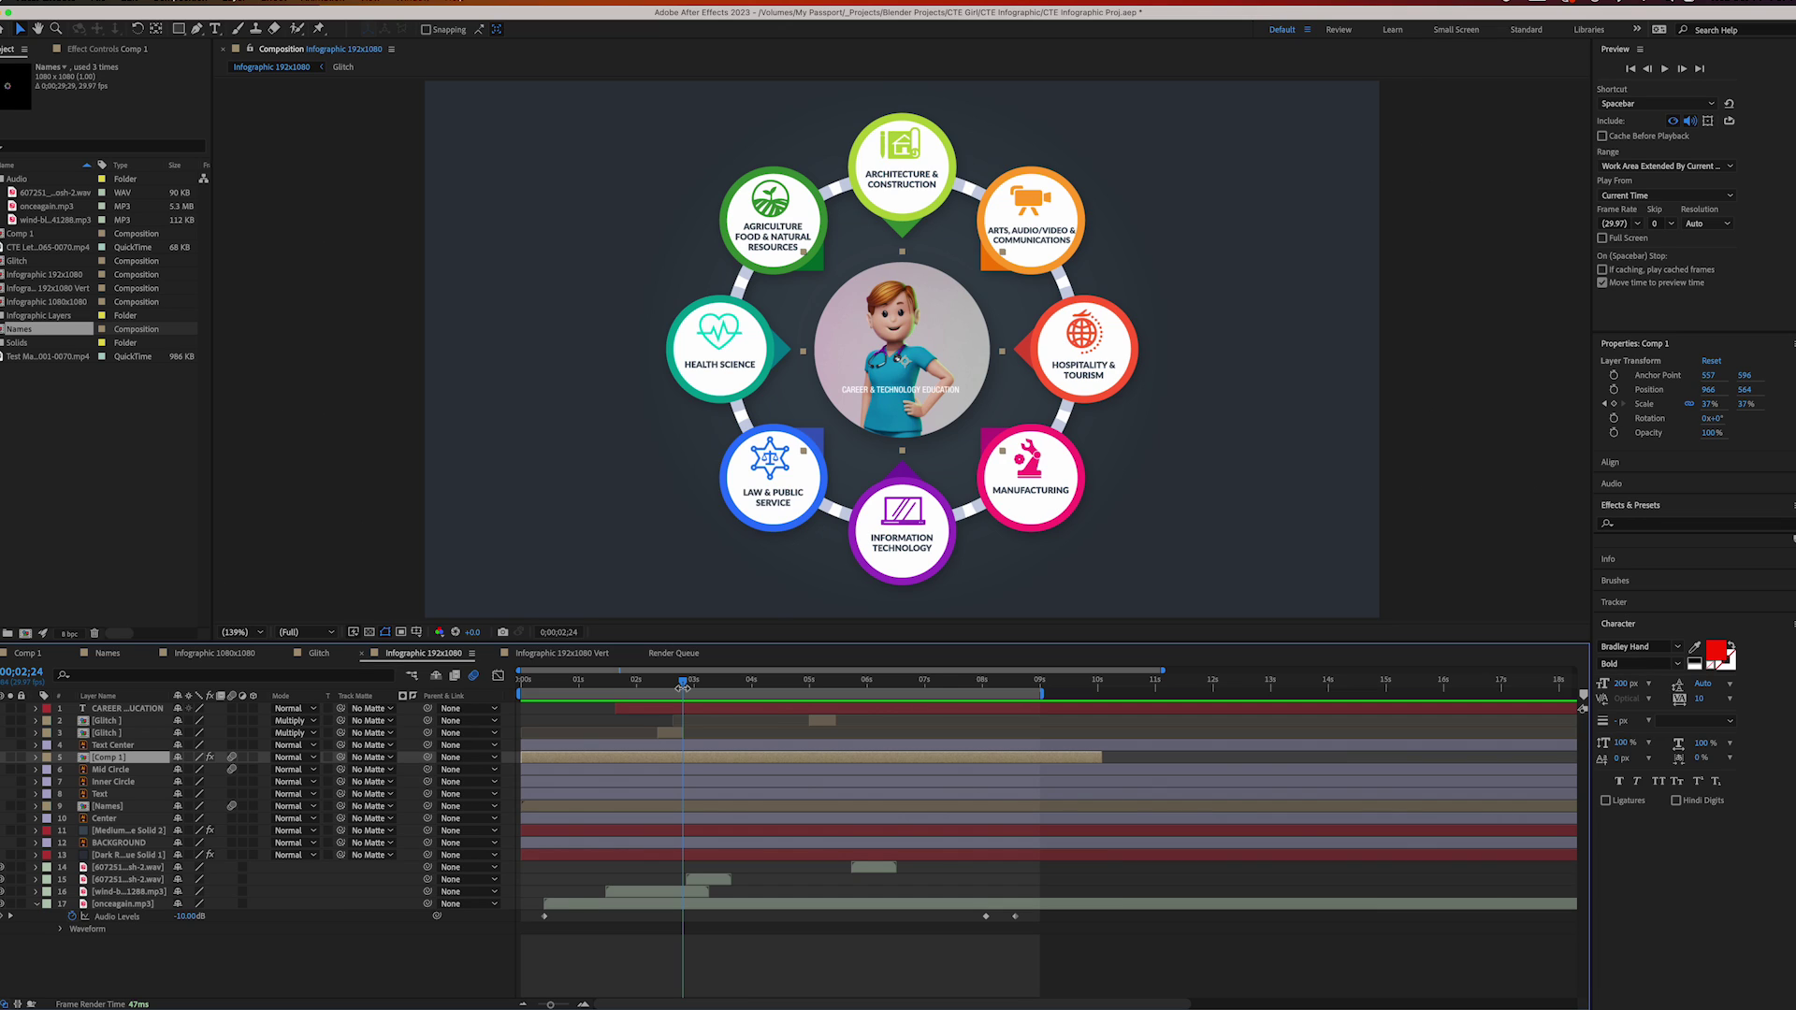
drag(686, 690, 1034, 690)
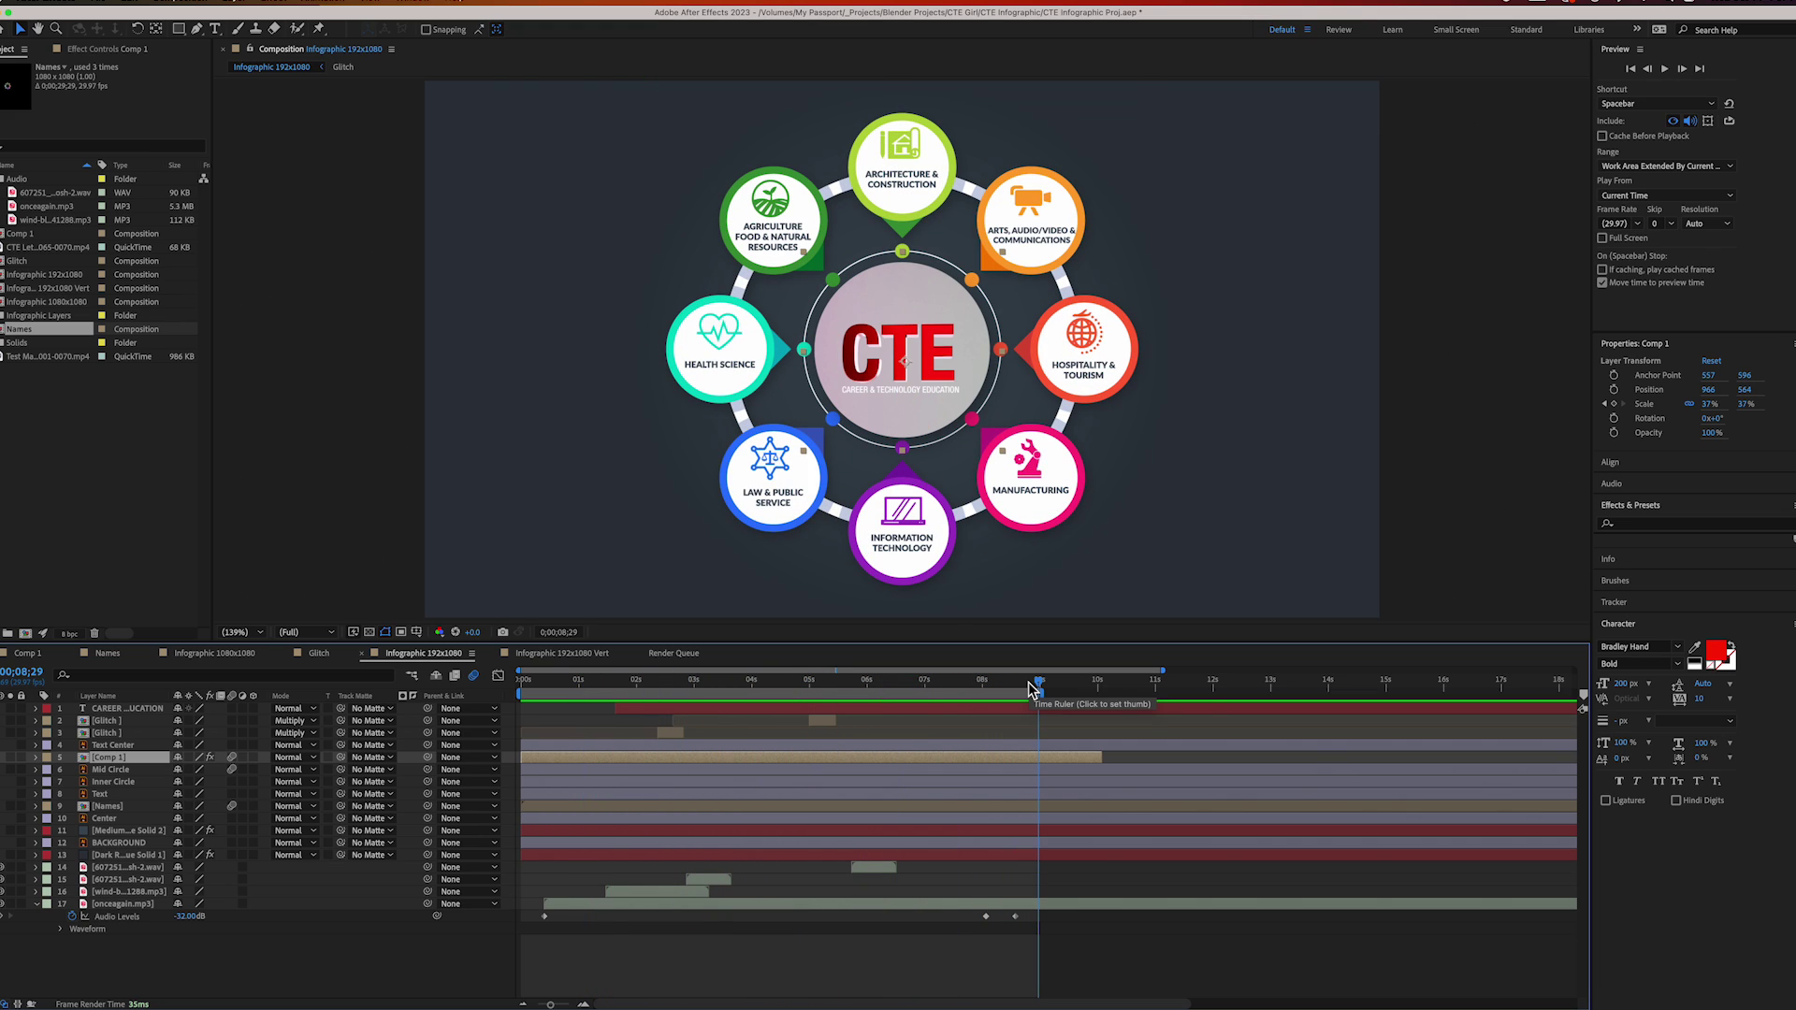